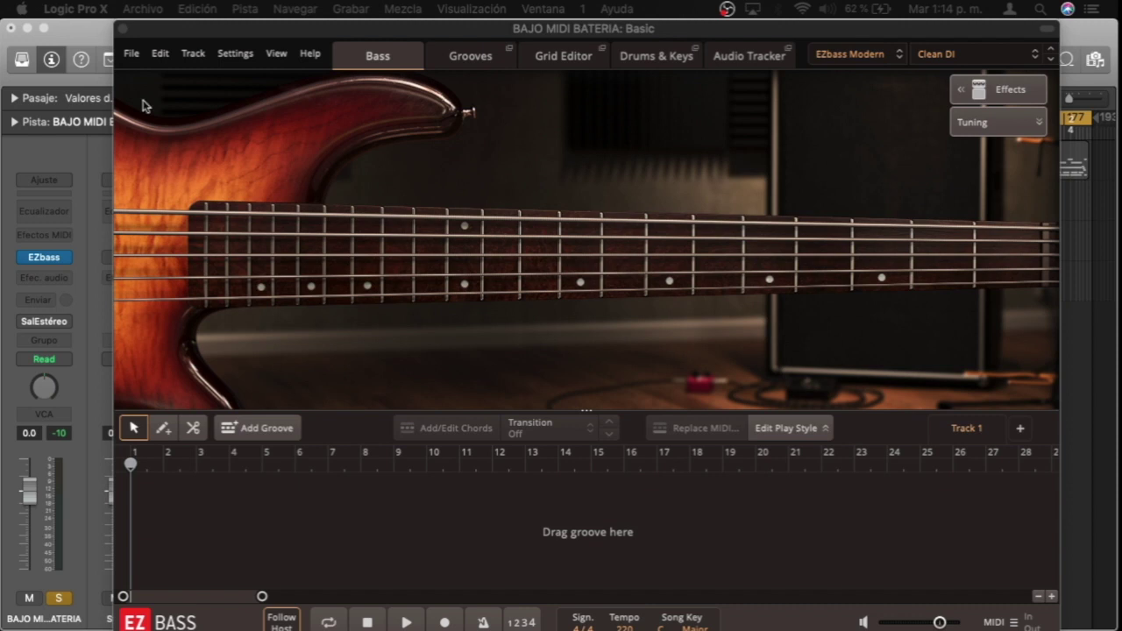
- Look through the Grooves, Grid Editor, Drums & Keys and Audio Tracker views, and return to the Bass view
left_click_drag(355, 33, 334, 32)
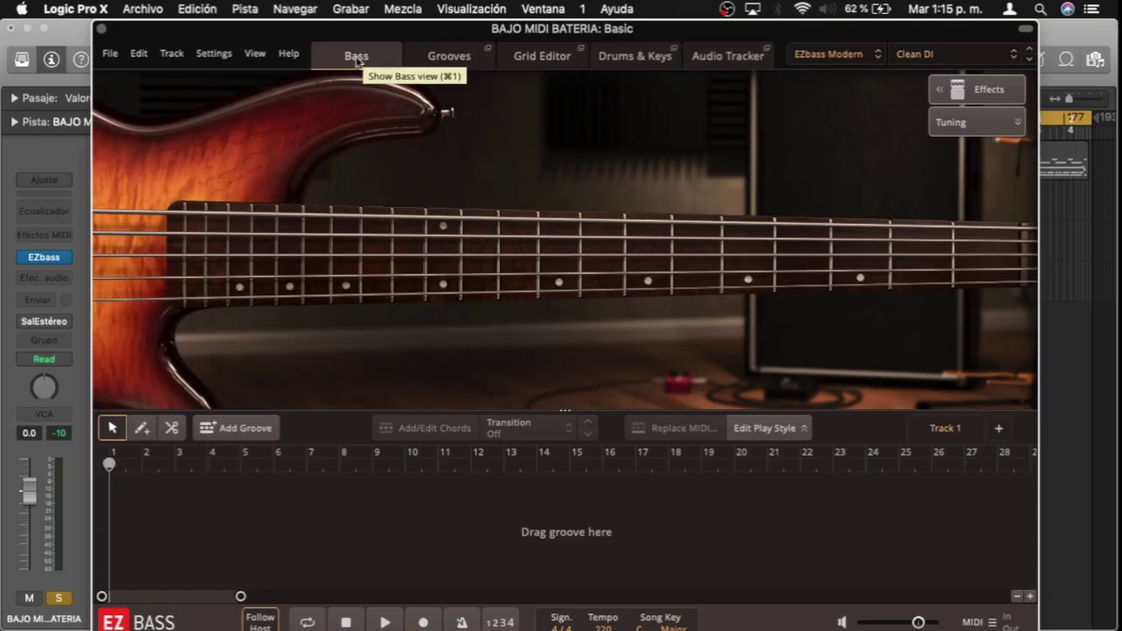
key("super+2")
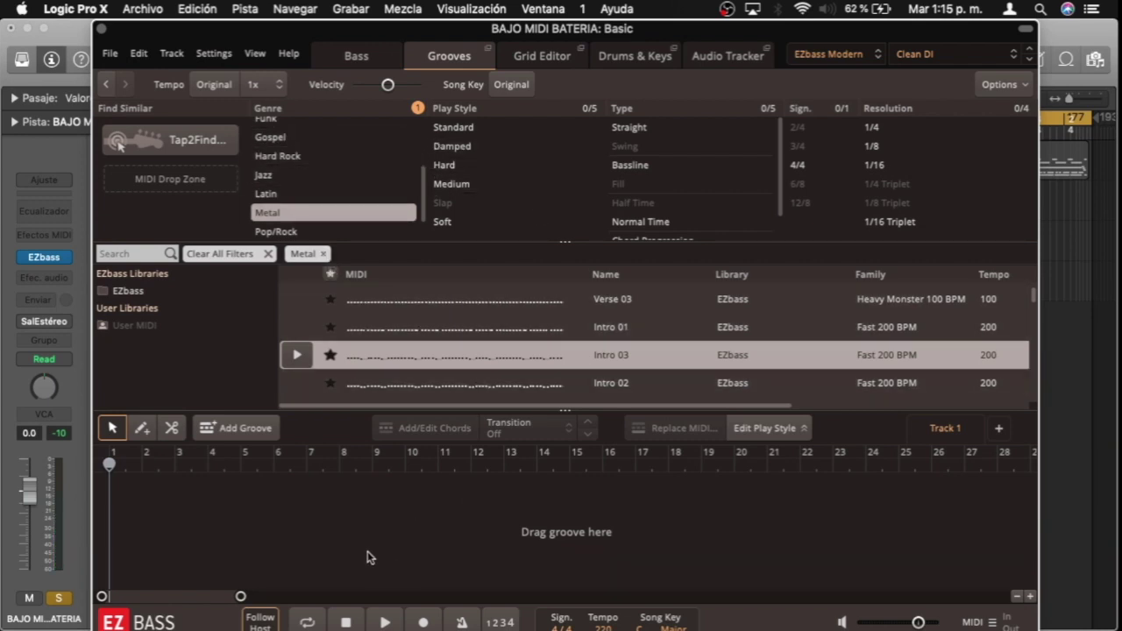
left_click(559, 55)
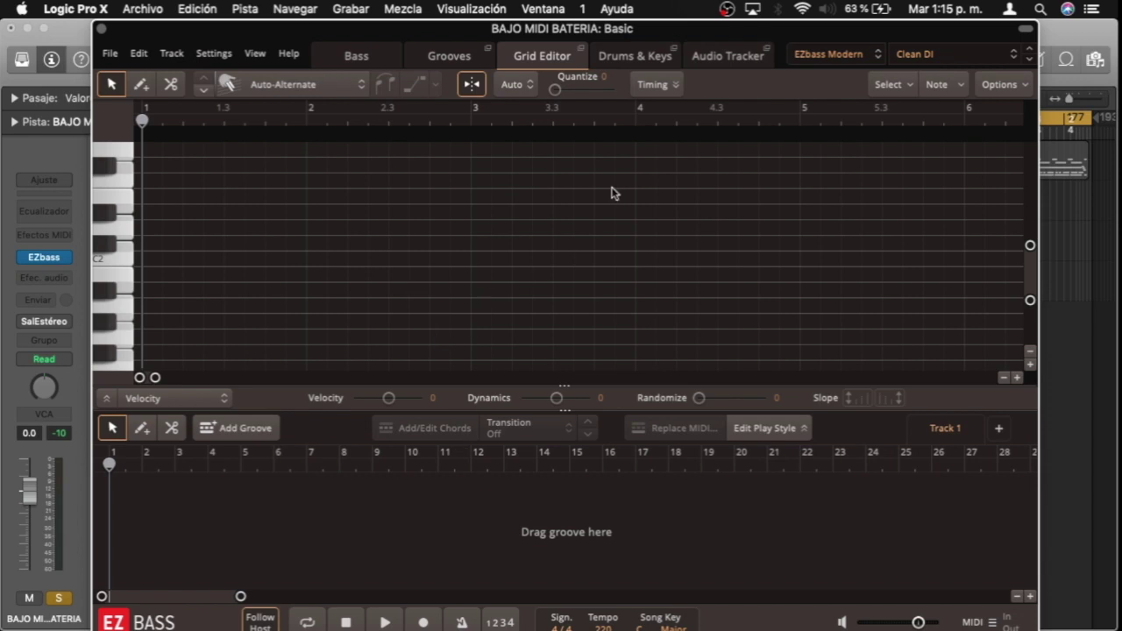
left_click(619, 58)
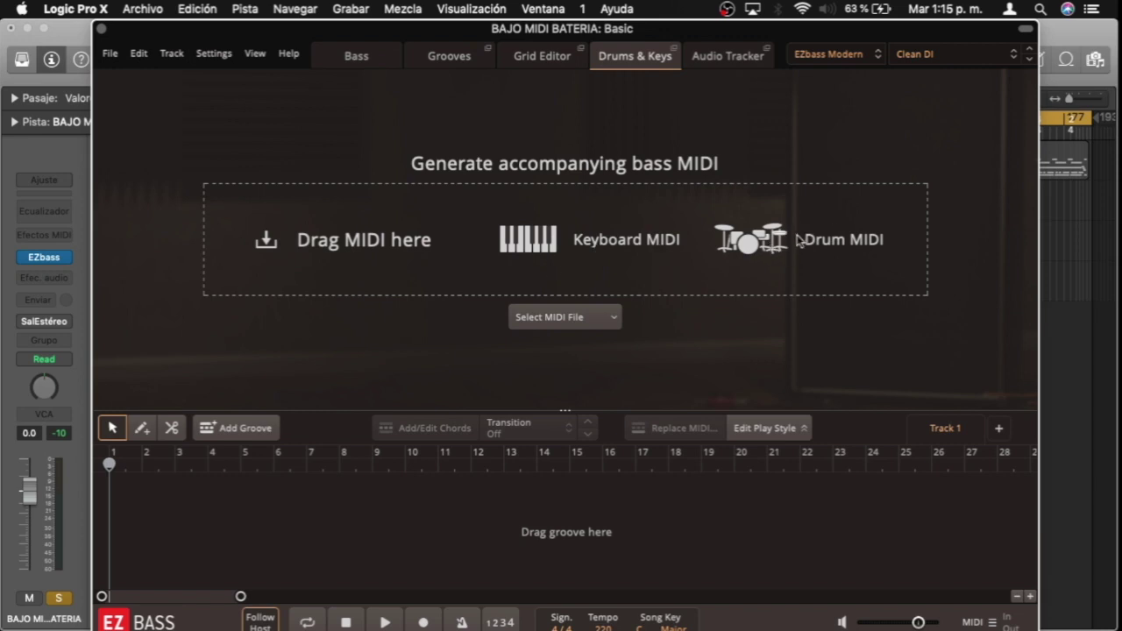
left_click(728, 56)
left_click(365, 66)
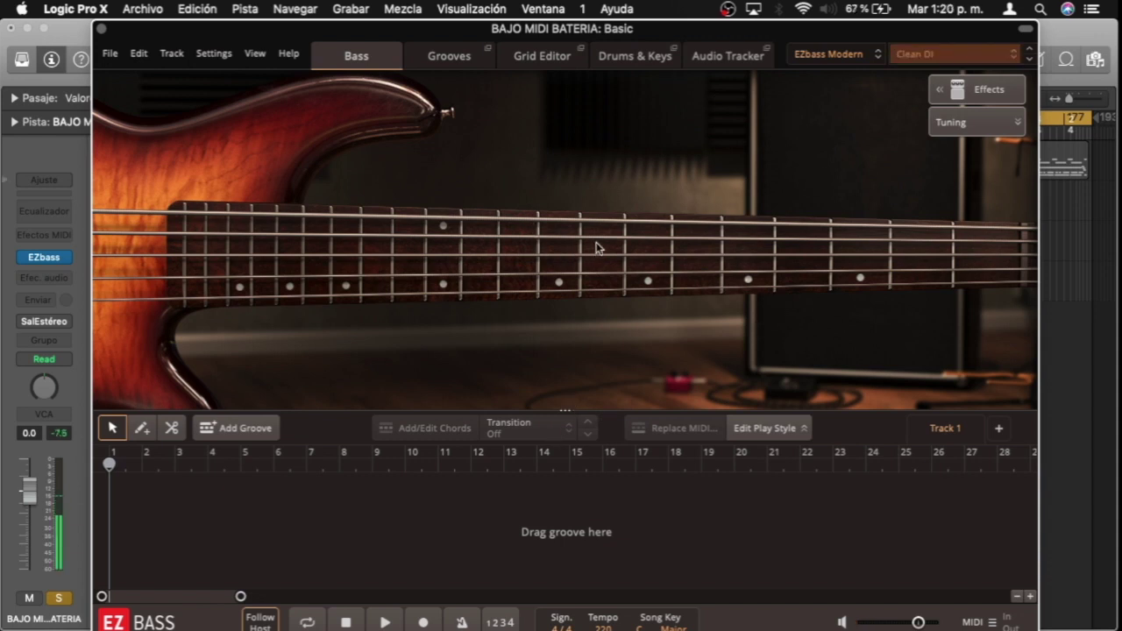
- Audition several notes on the fretboard of the EZbass Modern instrument and look at the available bass libraries
left_click(601, 239)
left_click(646, 240)
mouse_move(636, 241)
left_mouse_down()
mouse_move(654, 270)
mouse_move(747, 259)
mouse_move(752, 245)
left_mouse_up()
left_click(833, 58)
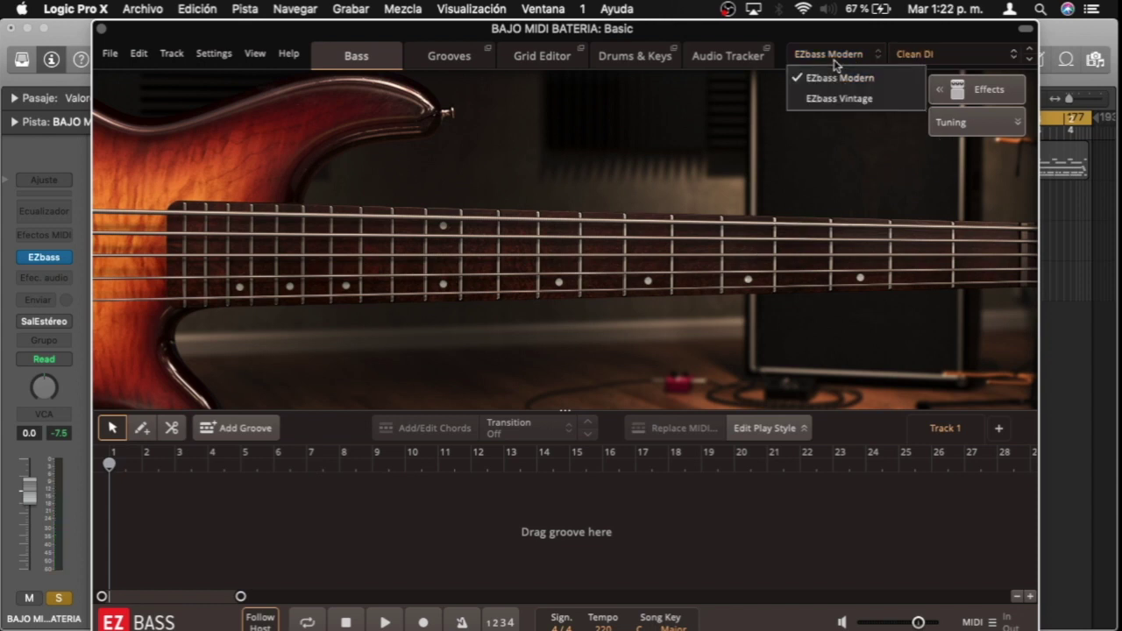
left_click(842, 268)
left_click(859, 225)
left_click(731, 268)
left_click(747, 239)
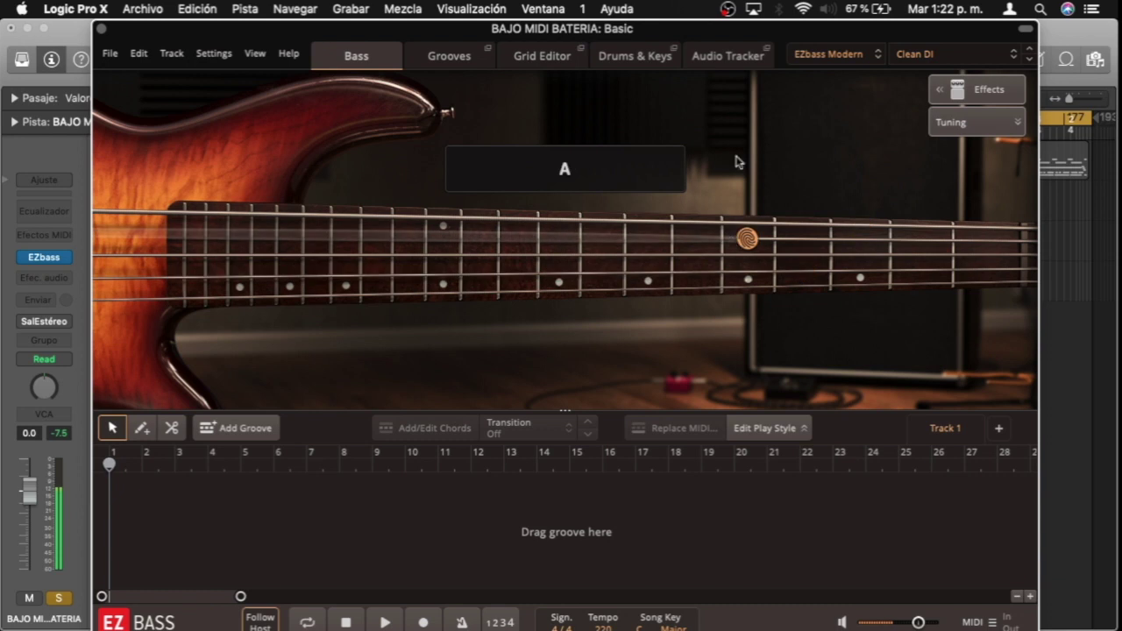
- Switch the instrument to EZbass Vintage and audition a few notes on its fretboard
left_click(820, 56)
left_click(813, 100)
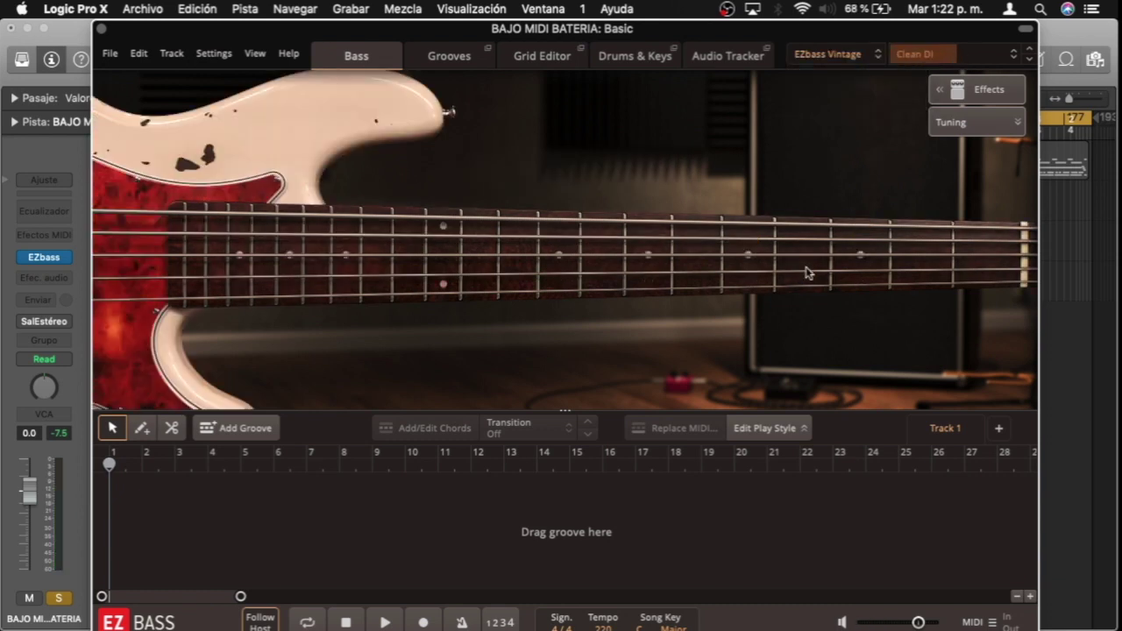
left_click(745, 240)
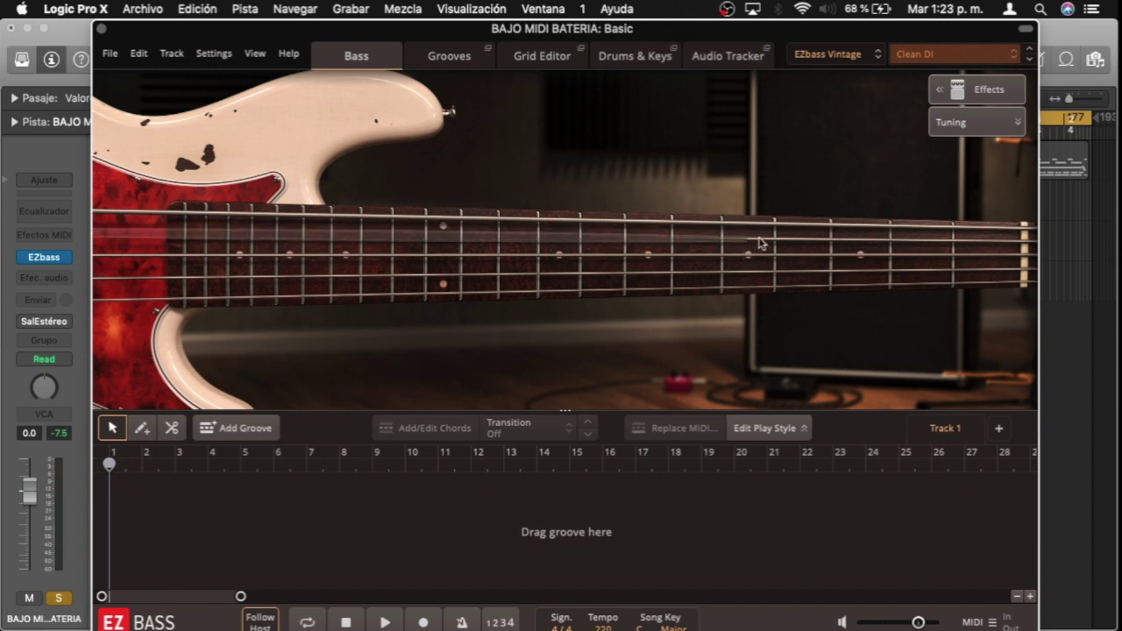
left_click(803, 254)
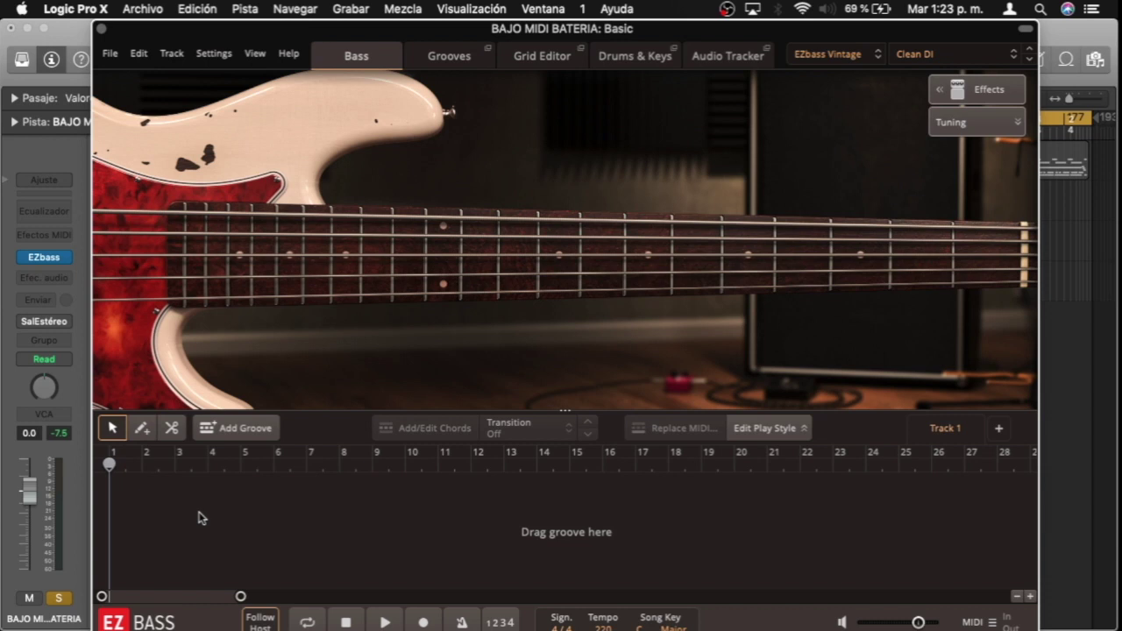
- Preview the metal groove Verse 03 from Heavy Monster 100 BPM and place it at bar 1 of the track
left_click(429, 57)
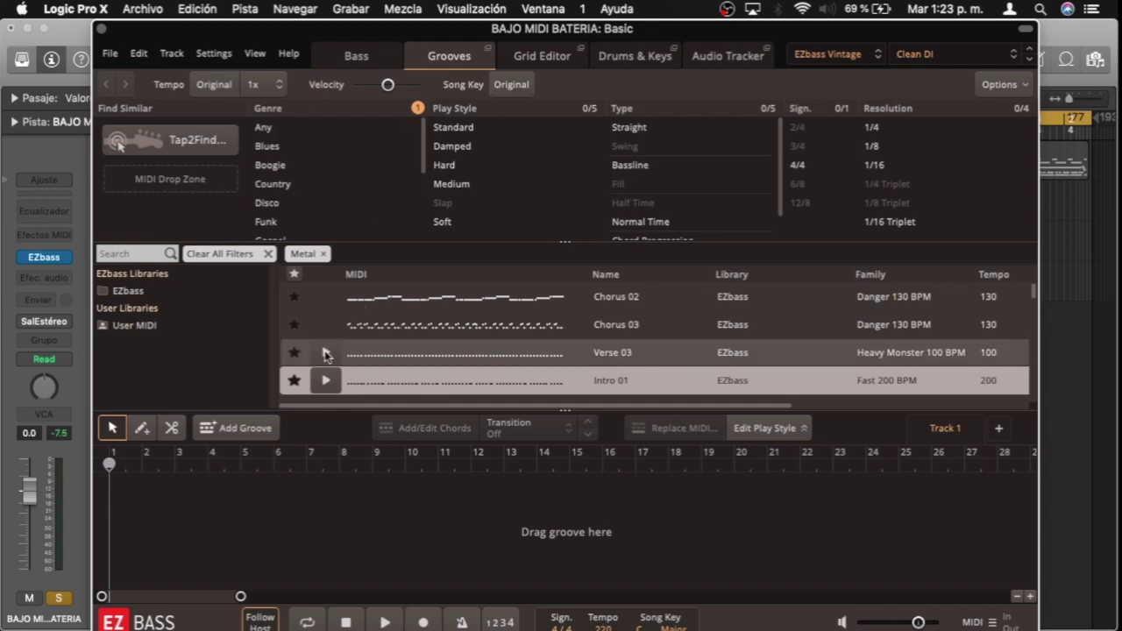
left_click(326, 355)
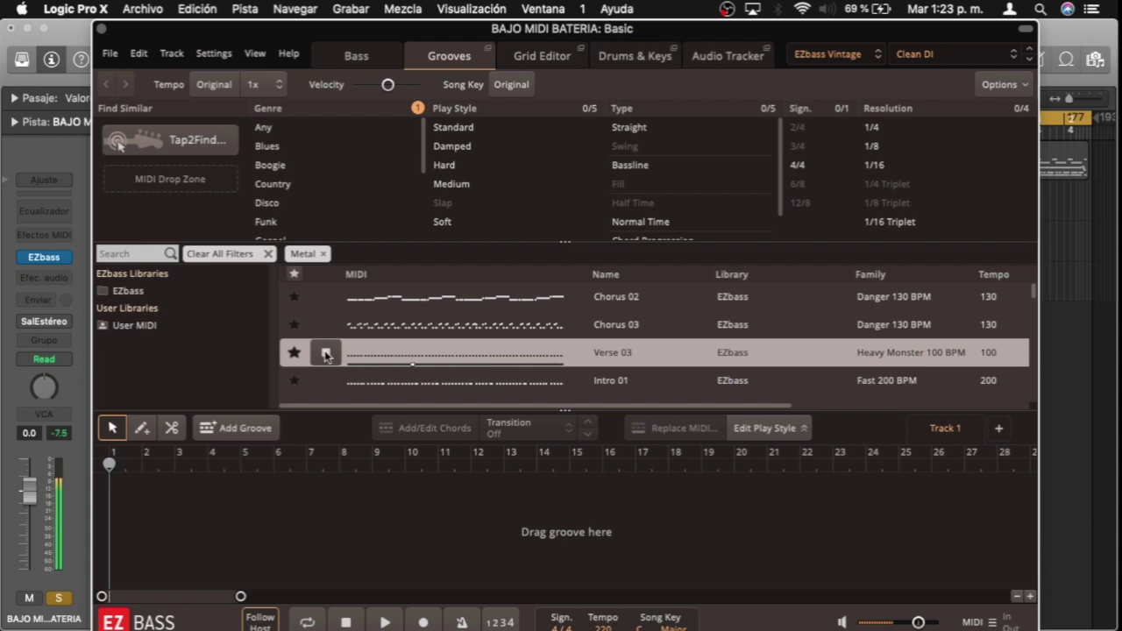
left_click(326, 354)
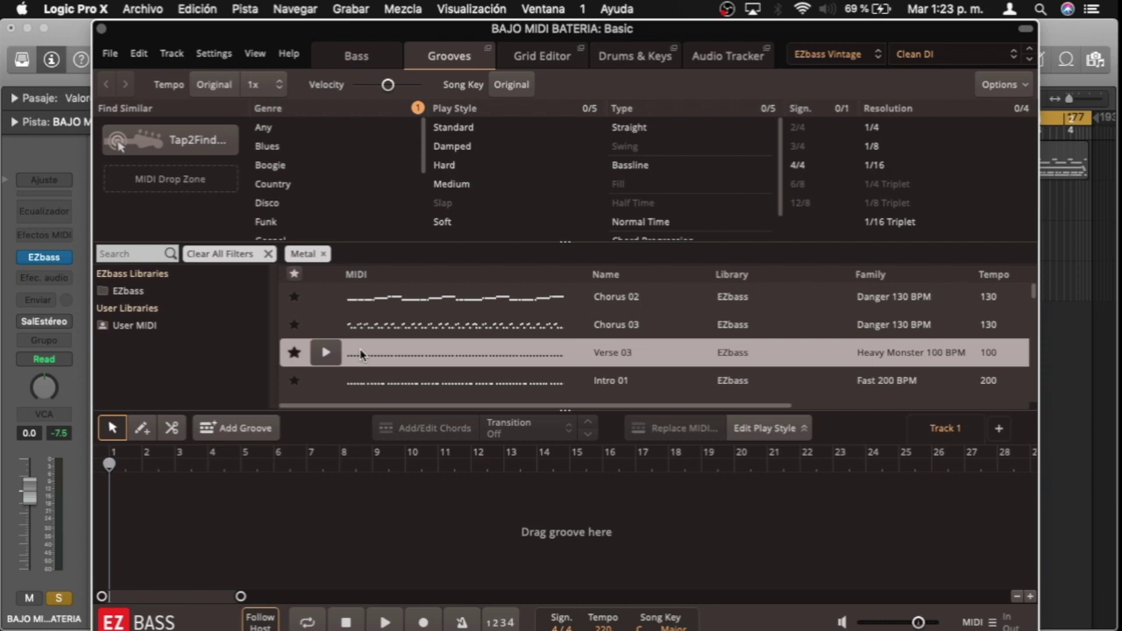
left_click_drag(377, 353, 179, 475)
- Preview the Intro 01 and Chorus 02 grooves and place them one after the other behind the verse, at bars 5 and 13
left_click(325, 382)
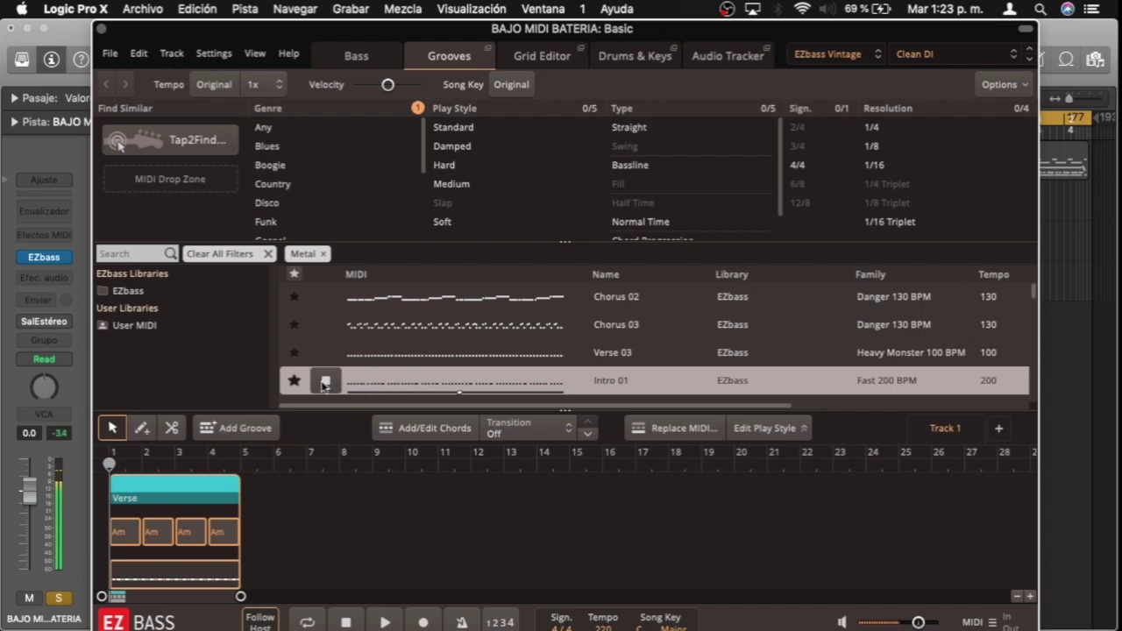
left_click_drag(365, 380, 326, 537)
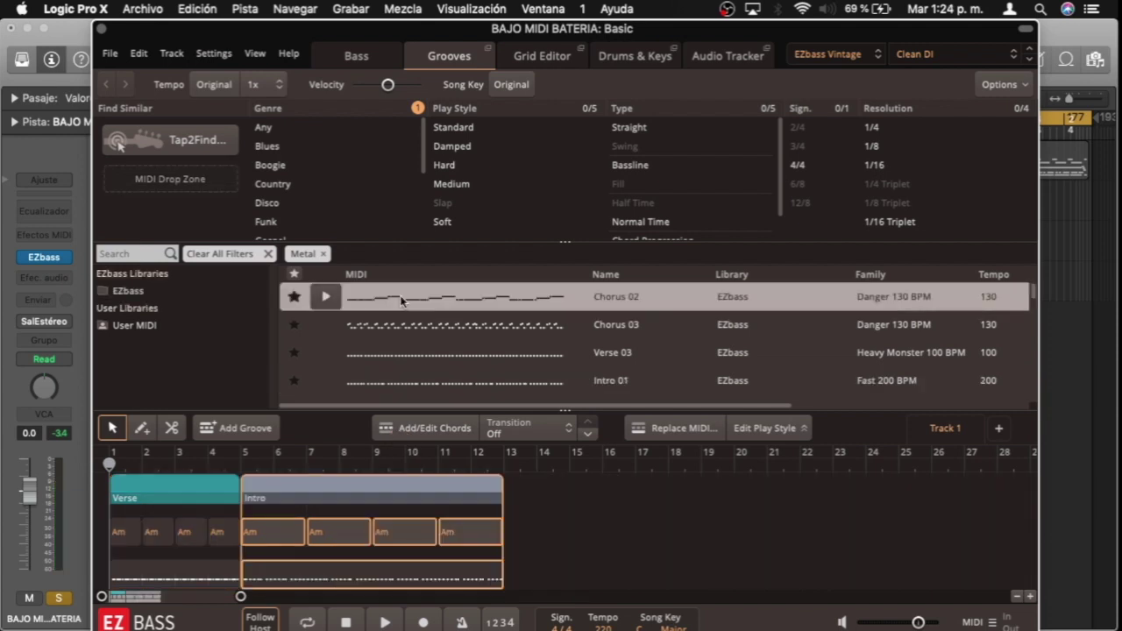
left_click(327, 298)
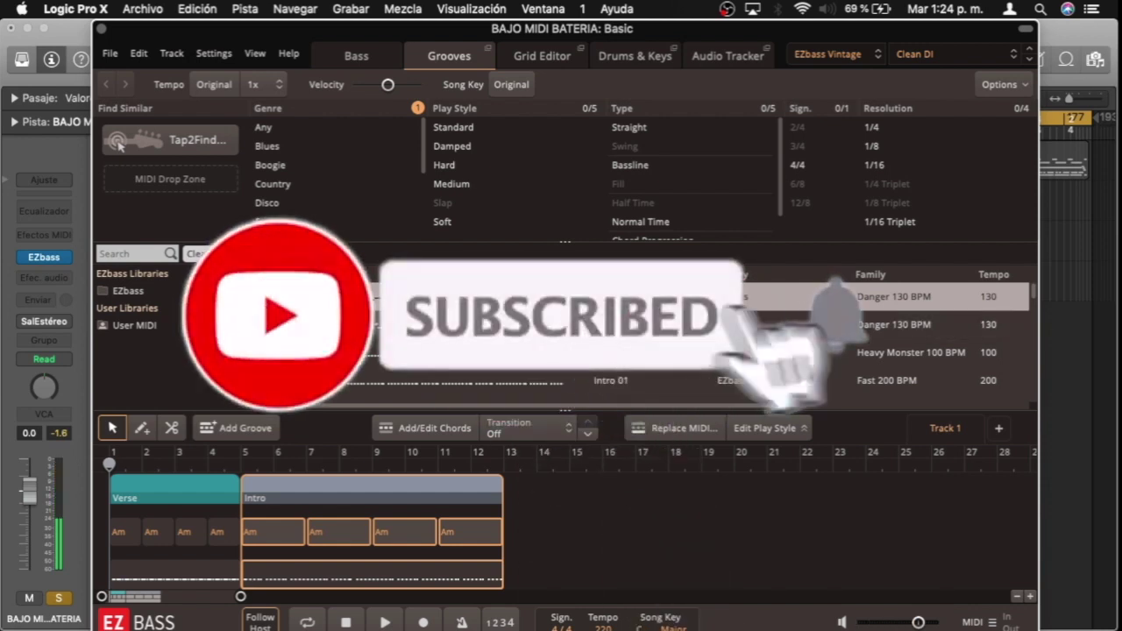
left_click_drag(617, 383, 582, 512)
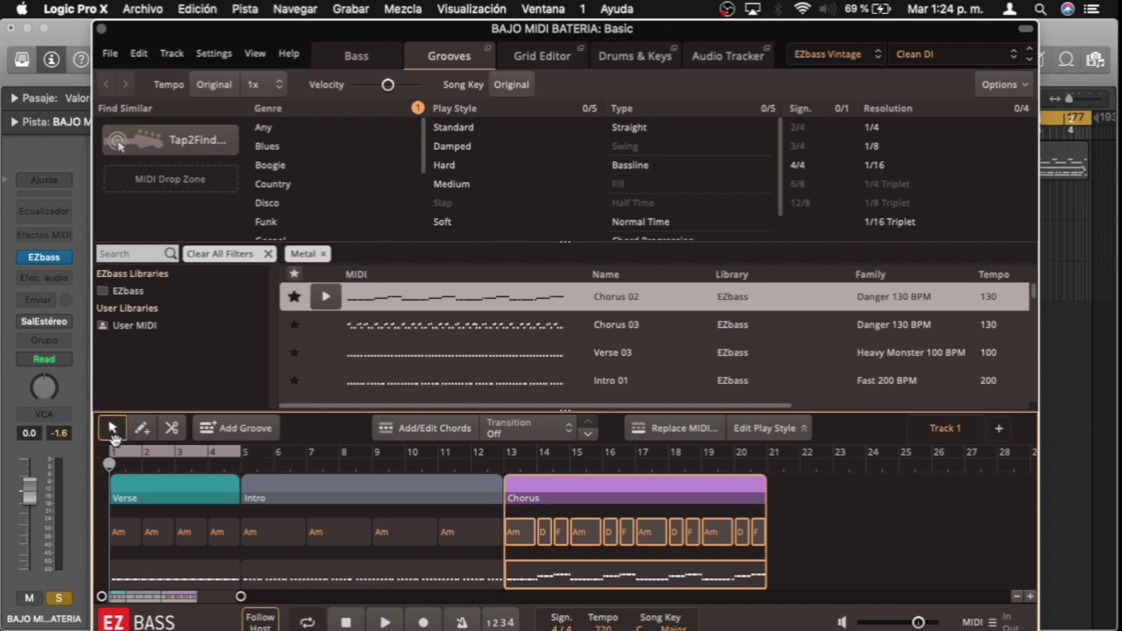
- Show the bass, switch the instrument to EZbass Modern and play the arrangement from the start
left_click(374, 61)
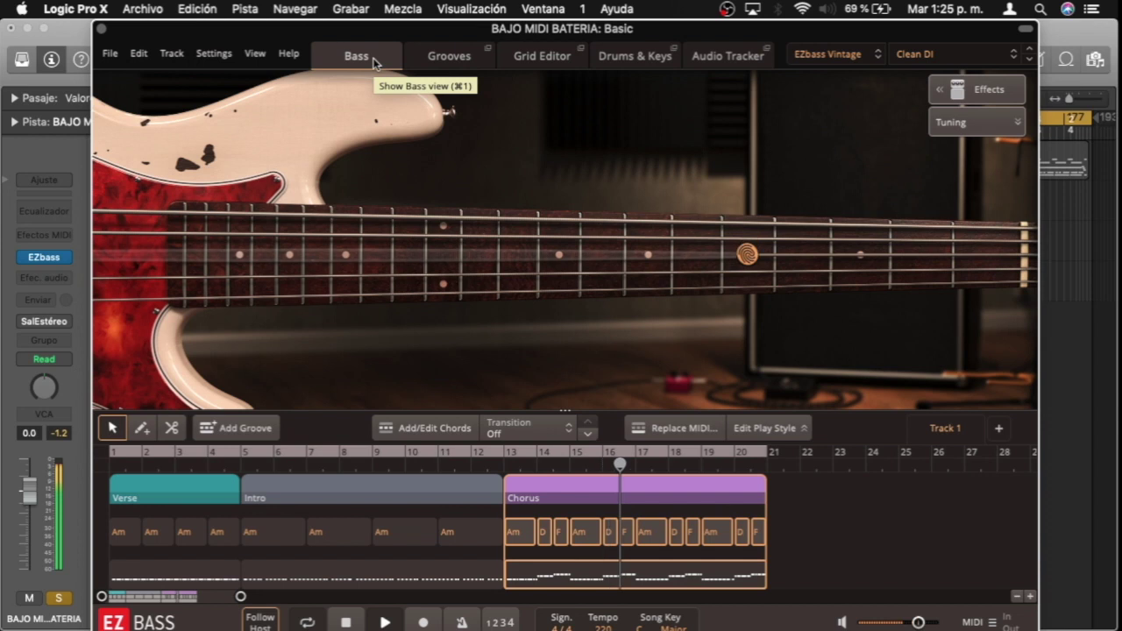
left_click(828, 55)
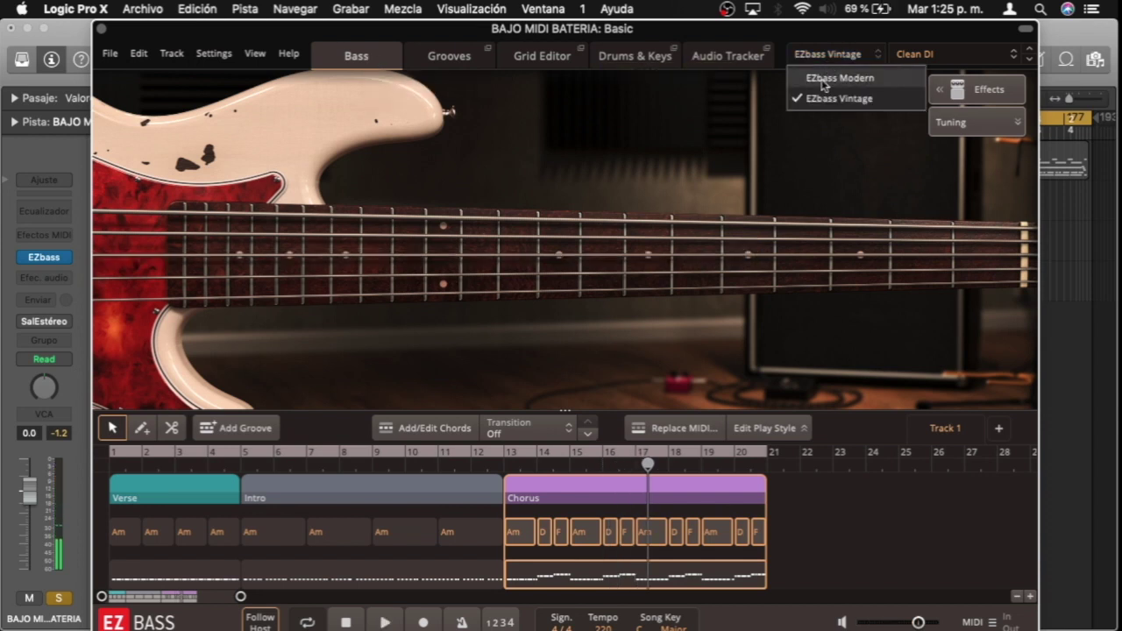
left_click(837, 76)
left_click(117, 455)
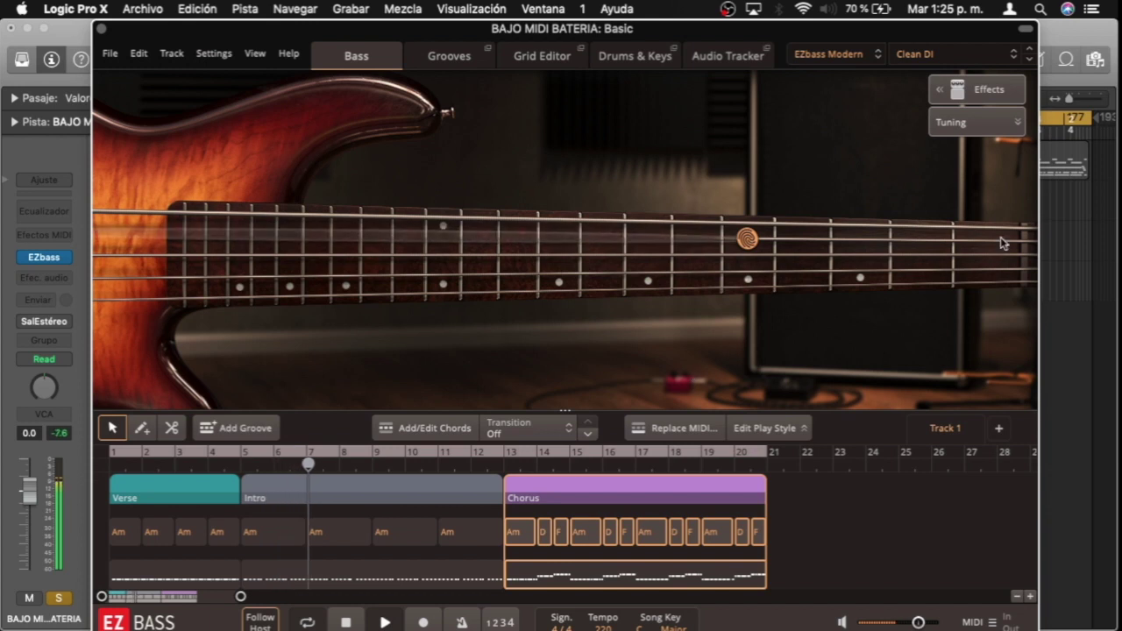
- Load the Firm Distortion preset and listen to the arrangement with it
left_click(909, 54)
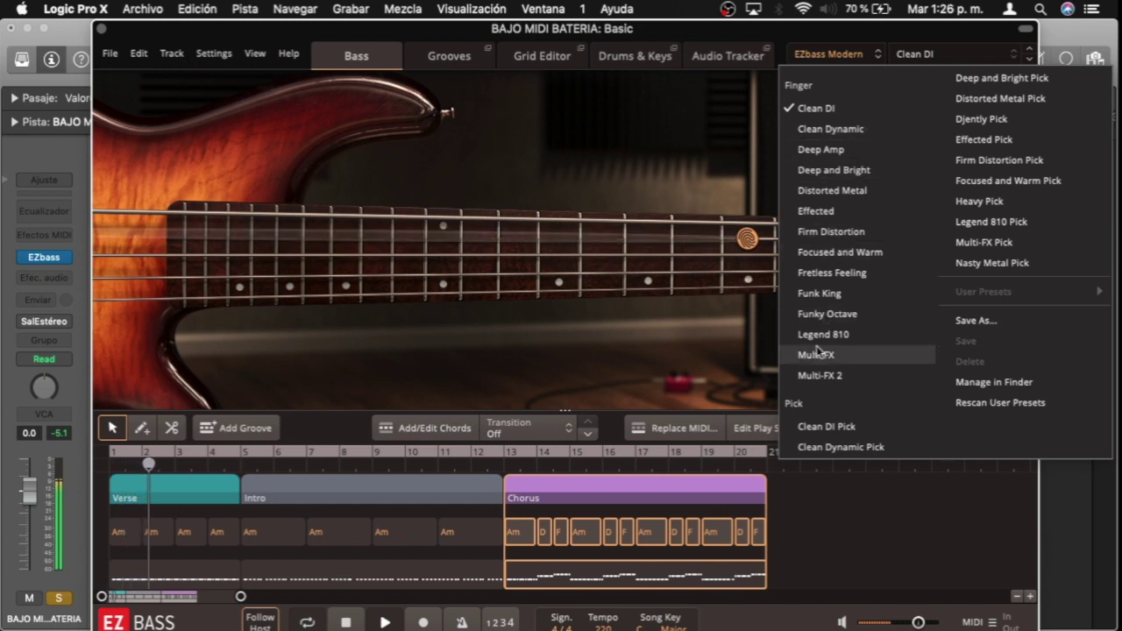
left_click(843, 238)
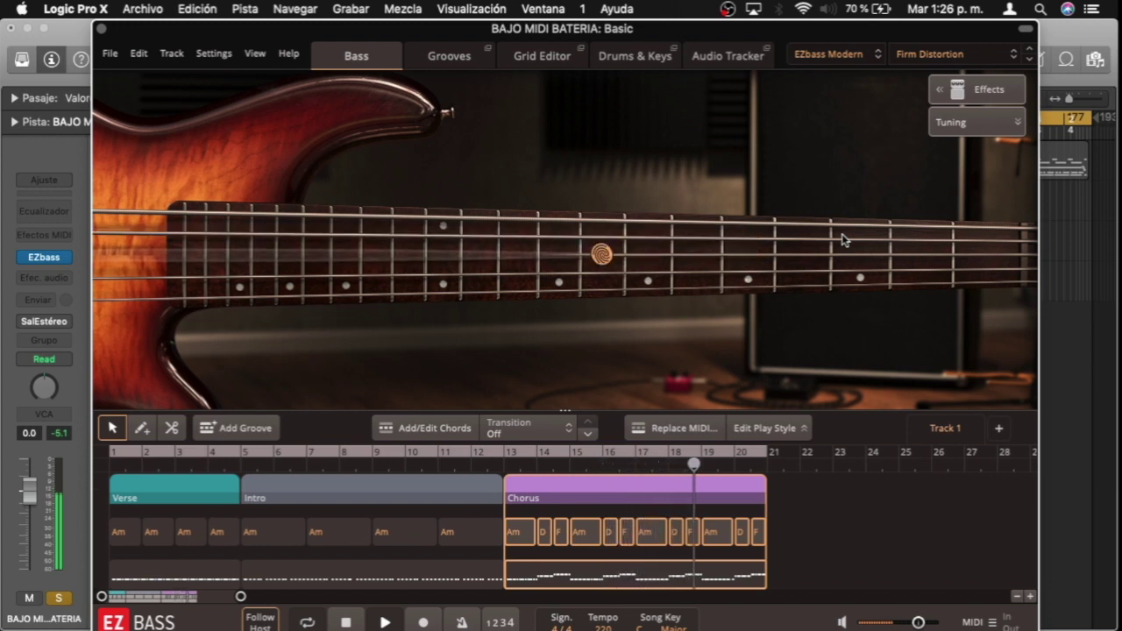
key("space")
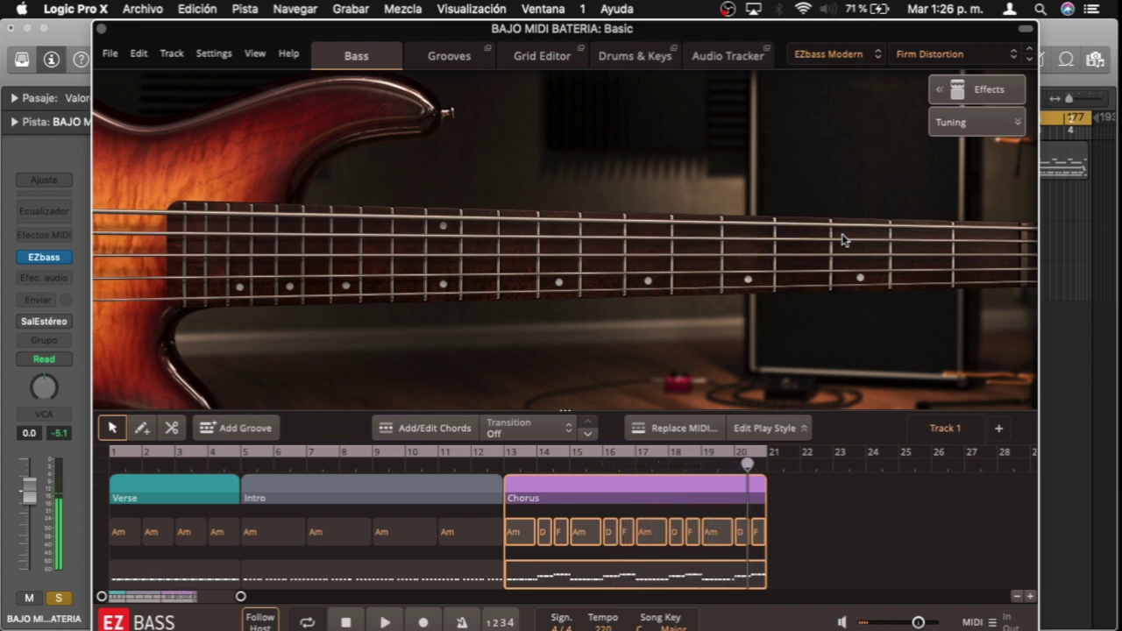
- Load the Distorted Metal Pick preset and play the arrangement with it
left_click(906, 60)
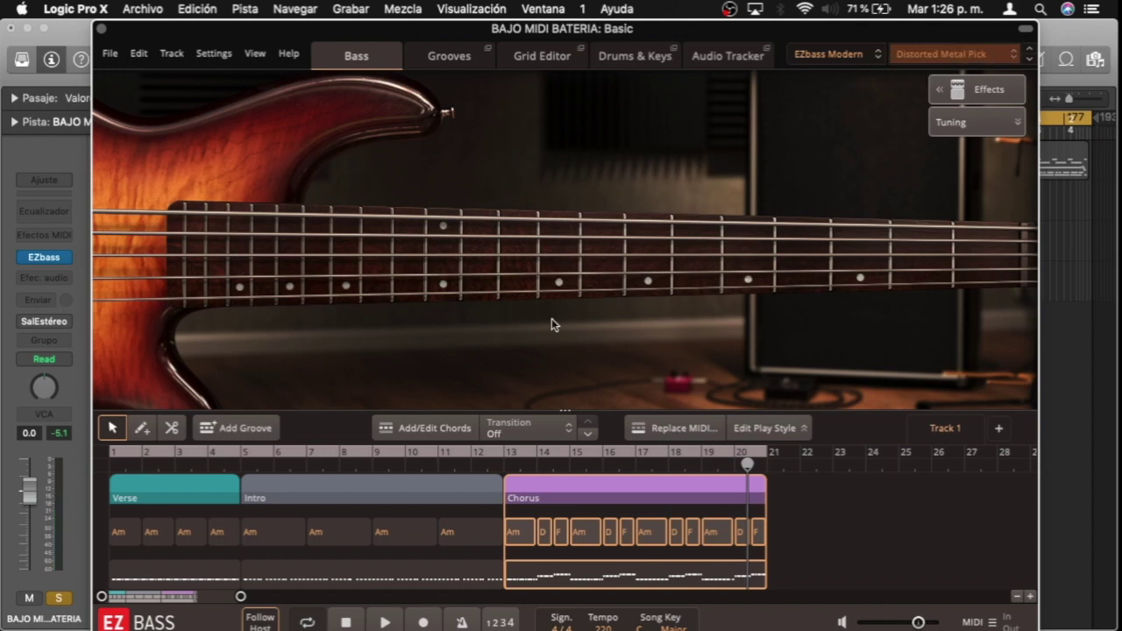
key("space")
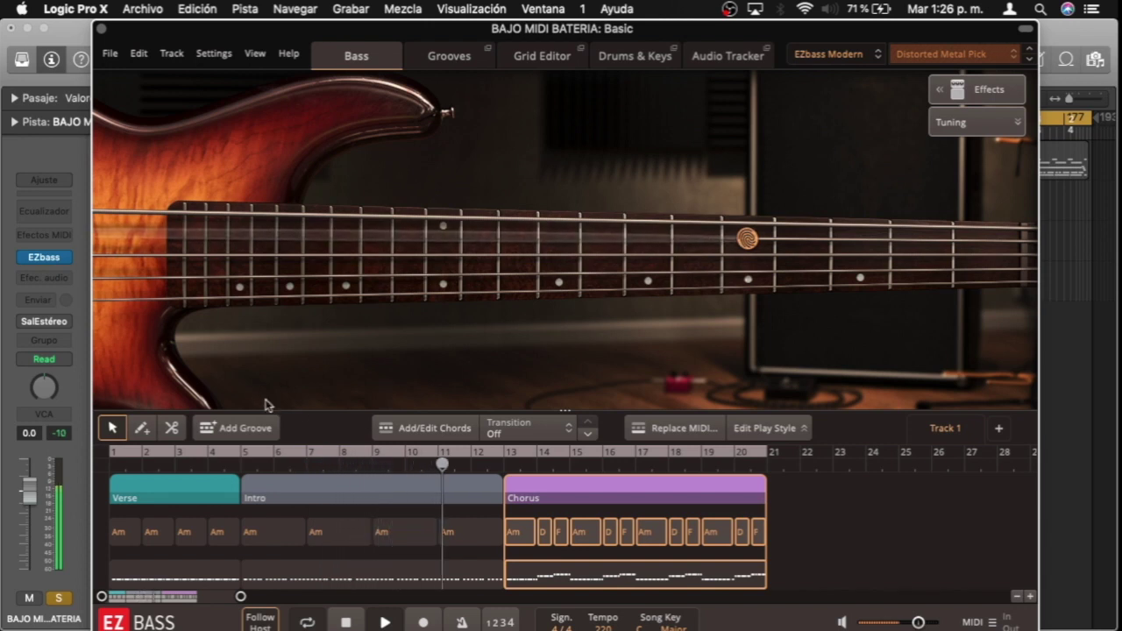
- Change all four chords of the Intro block to D and play the arrangement
double_click(284, 533)
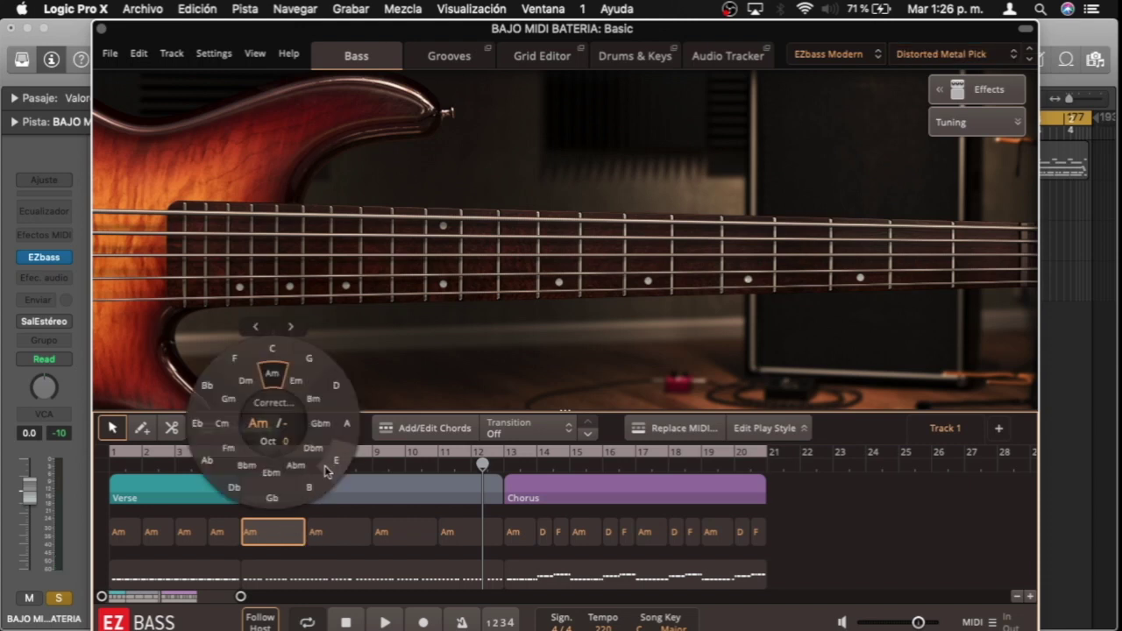
left_click(414, 430)
left_click(336, 386)
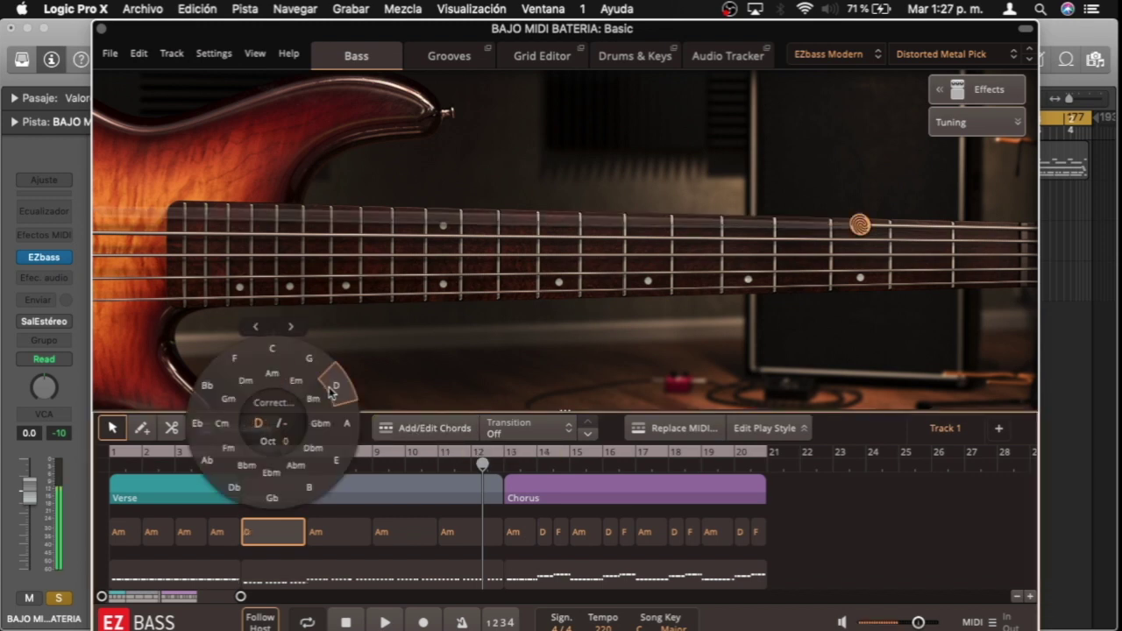
left_click(322, 540)
left_click(402, 389)
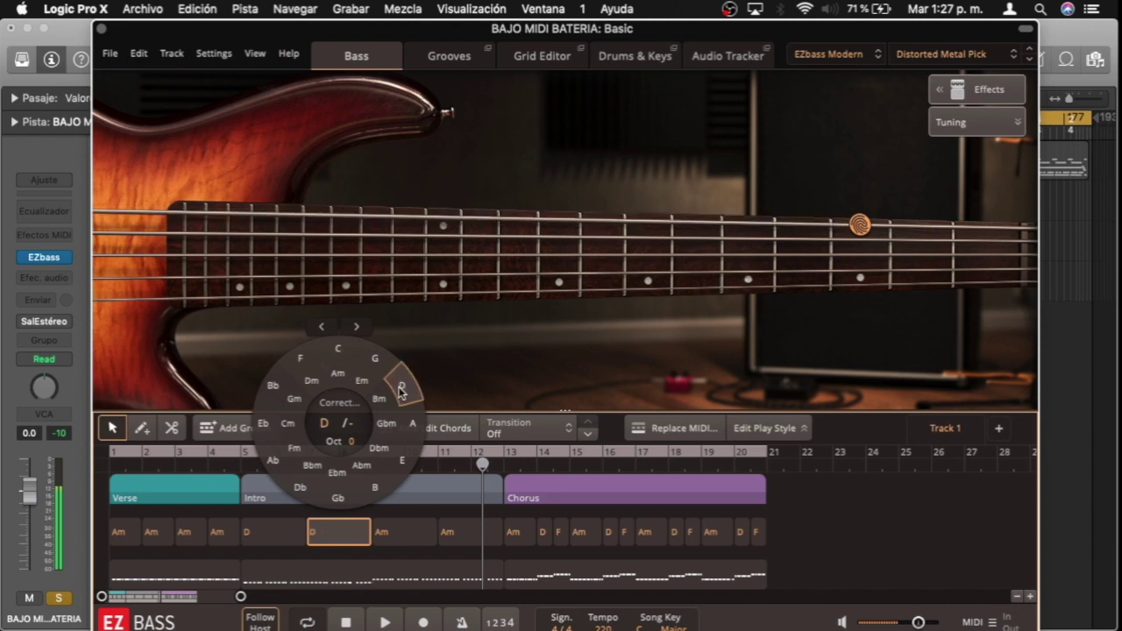
left_click(399, 537)
left_click(470, 391)
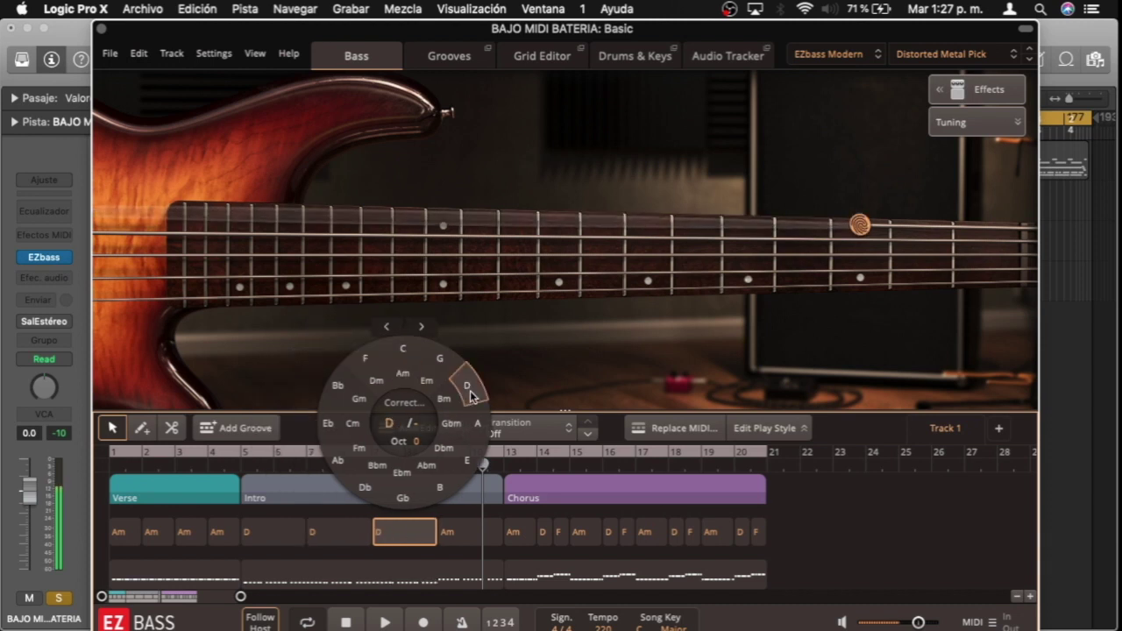
left_click(470, 535)
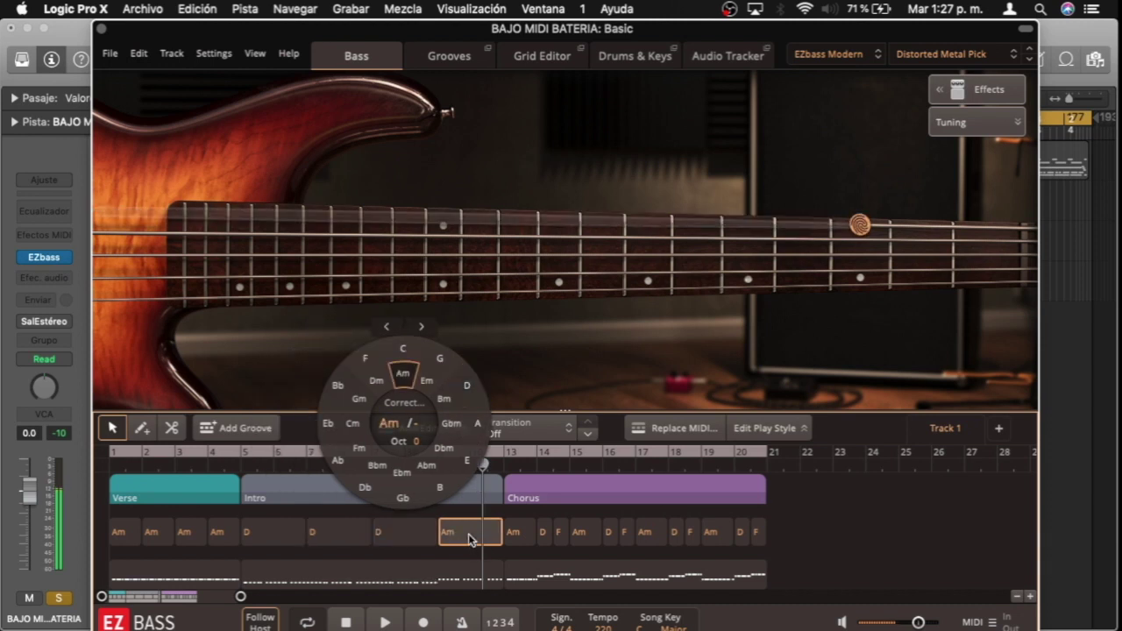
left_click(471, 390)
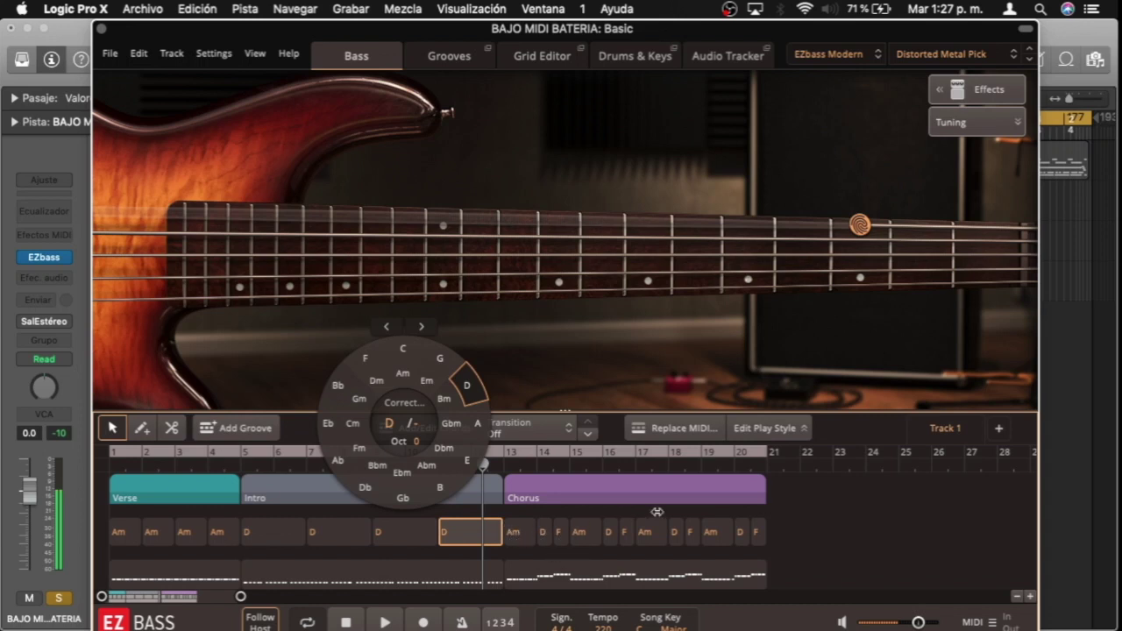
key("space")
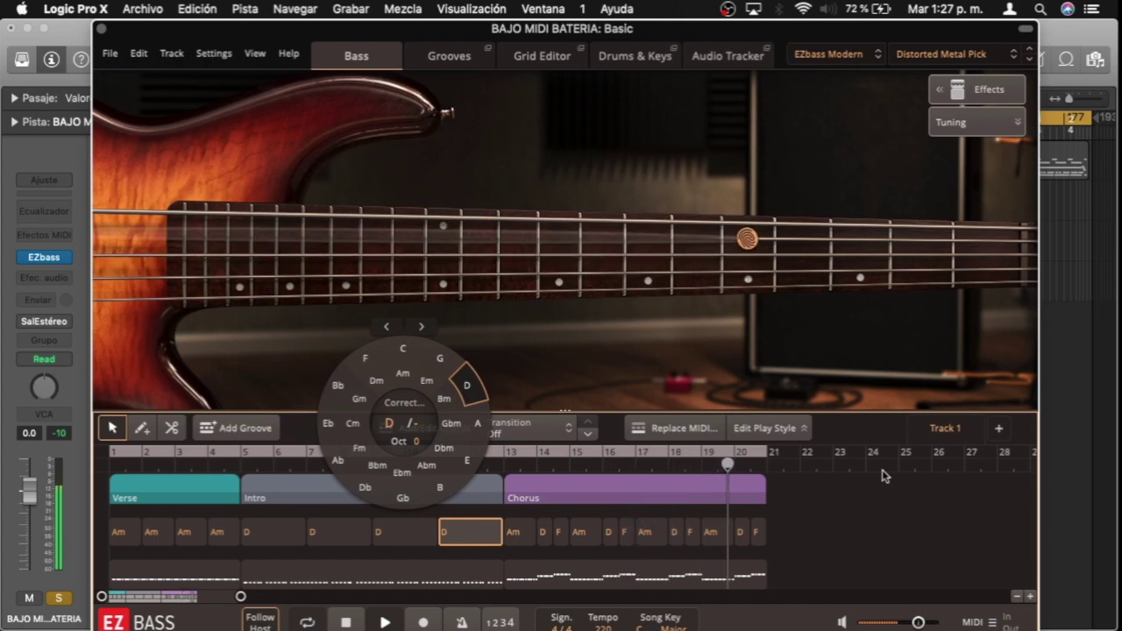
- Open the effects controls, try out the Bridge and Neck levels, and raise the Mid Boost while the arrangement plays
left_click(954, 91)
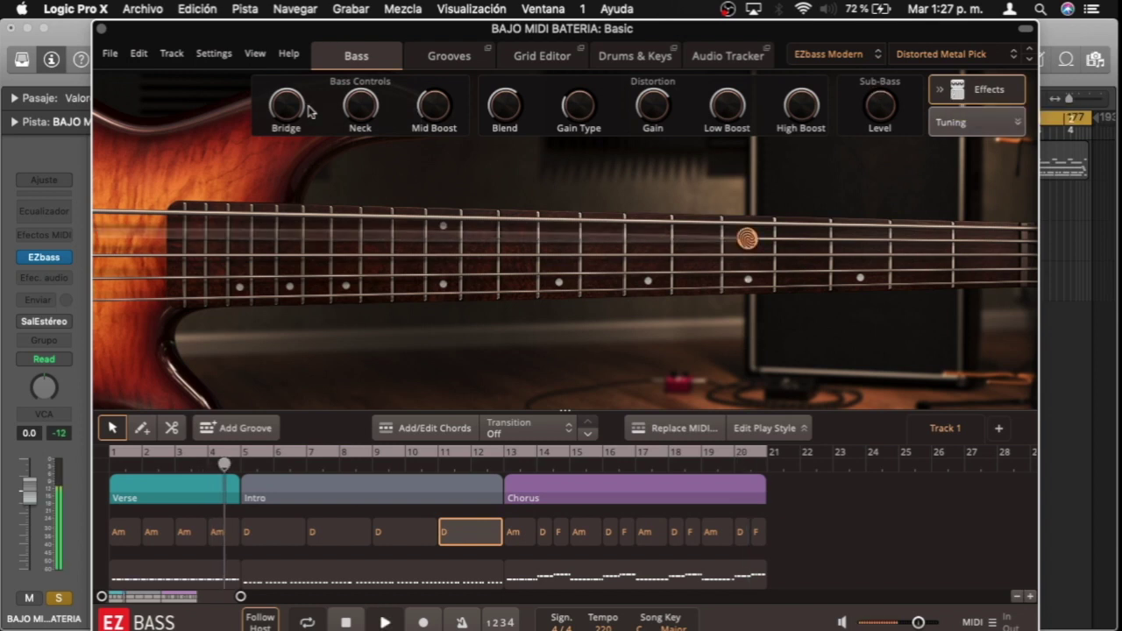
mouse_move(296, 109)
left_click_drag(297, 108, 275, 145)
left_click_drag(360, 105, 360, 161)
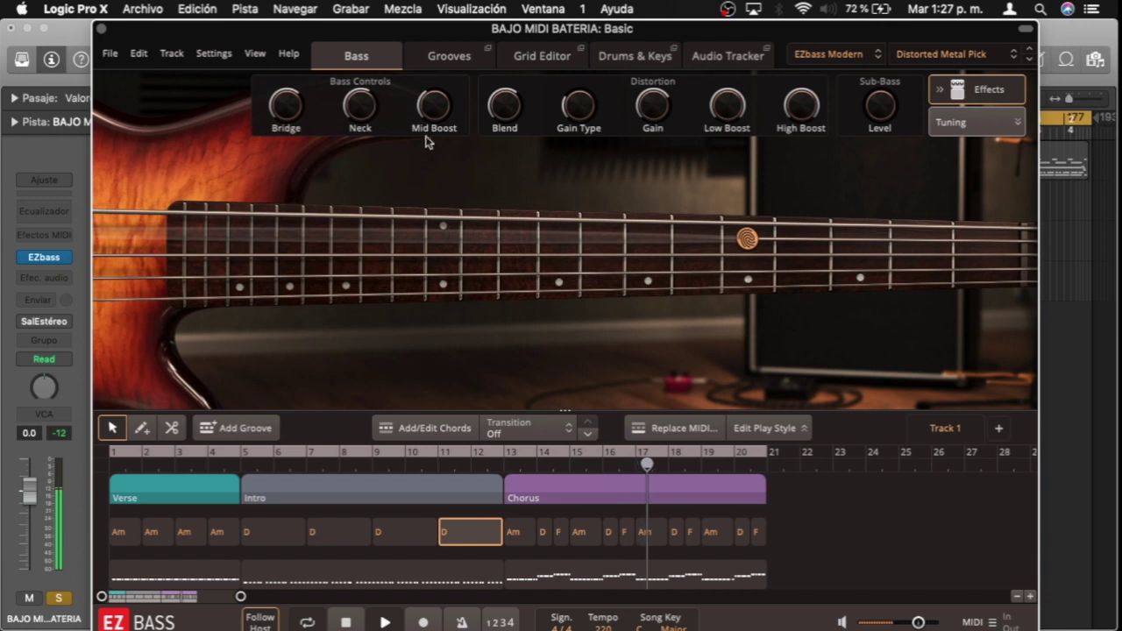
left_click_drag(438, 112, 431, 61)
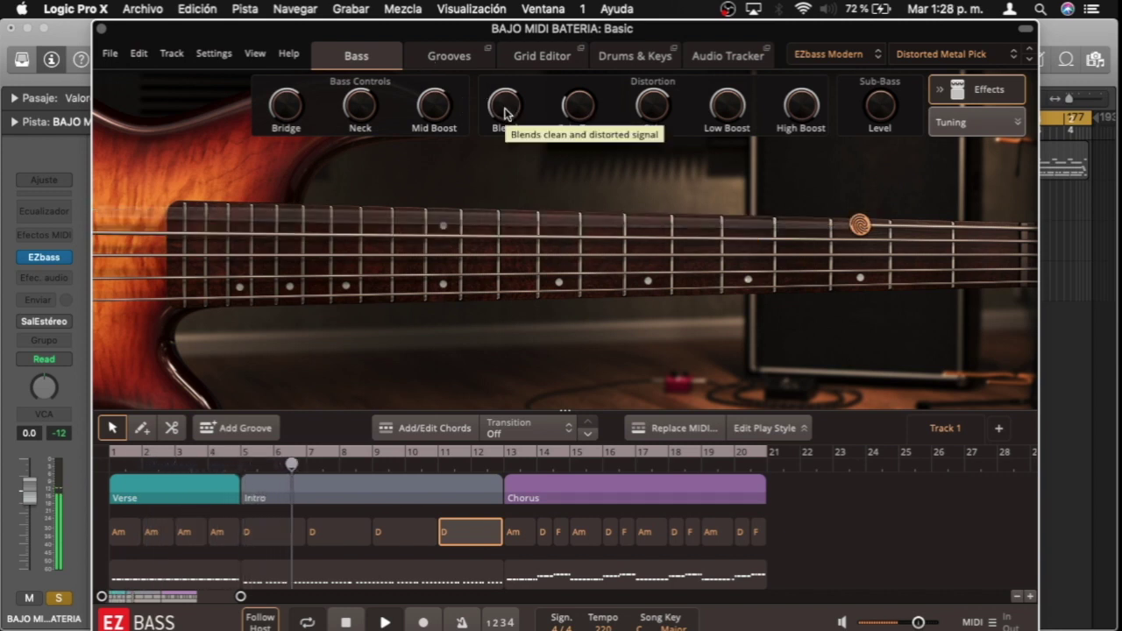
- Adjust the distortion Blend and Gain Type and set the distortion Gain to 61% while the arrangement plays
left_click_drag(505, 113, 503, 81)
left_click_drag(577, 105, 596, 72)
mouse_move(655, 107)
mouse_move(656, 107)
left_mouse_down()
mouse_move(666, 66)
mouse_move(657, 128)
left_mouse_up()
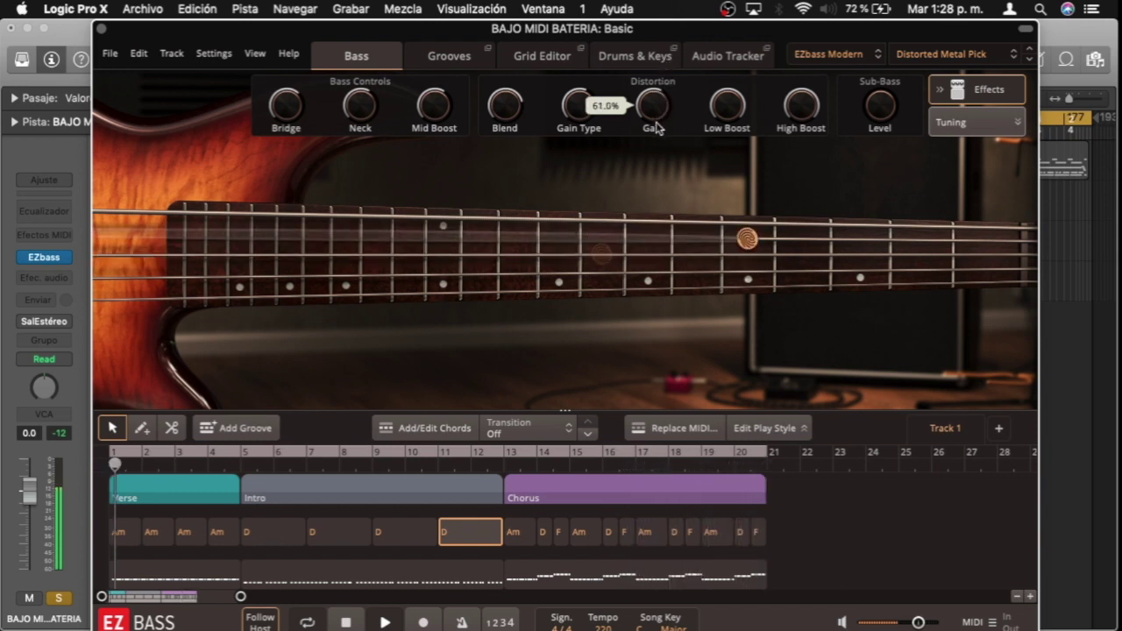
- Set the Low Boost to 100%, adjust the High Boost and the Sub-Bass Level, and hide the effects controls
mouse_move(734, 98)
left_mouse_down()
mouse_move(729, 160)
mouse_move(737, 79)
left_mouse_up()
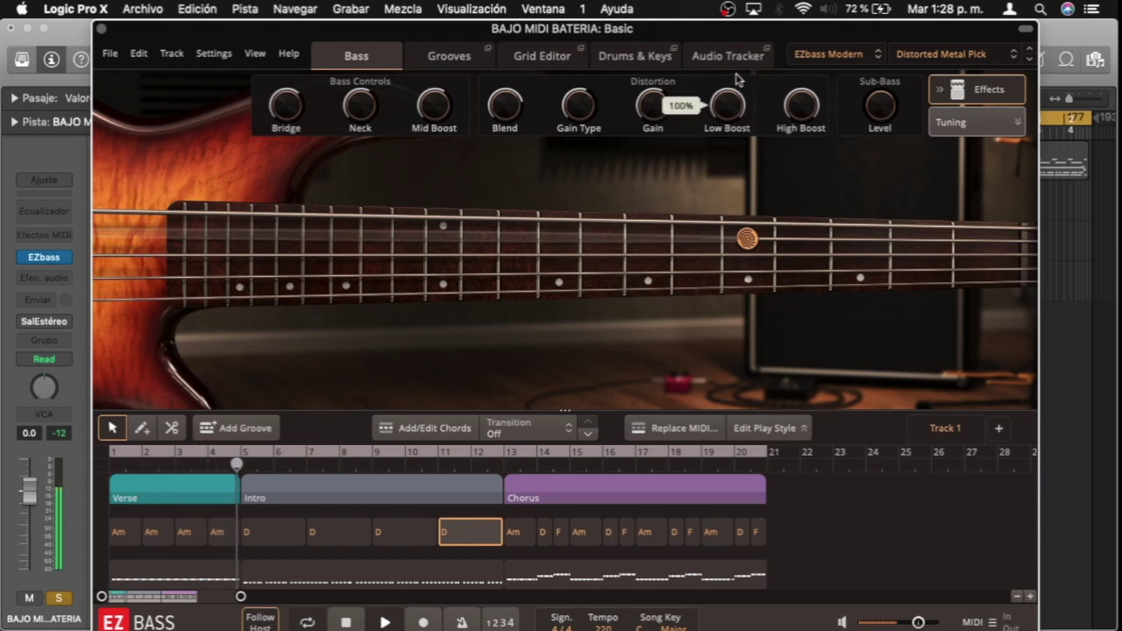
left_click_drag(798, 110, 812, 136)
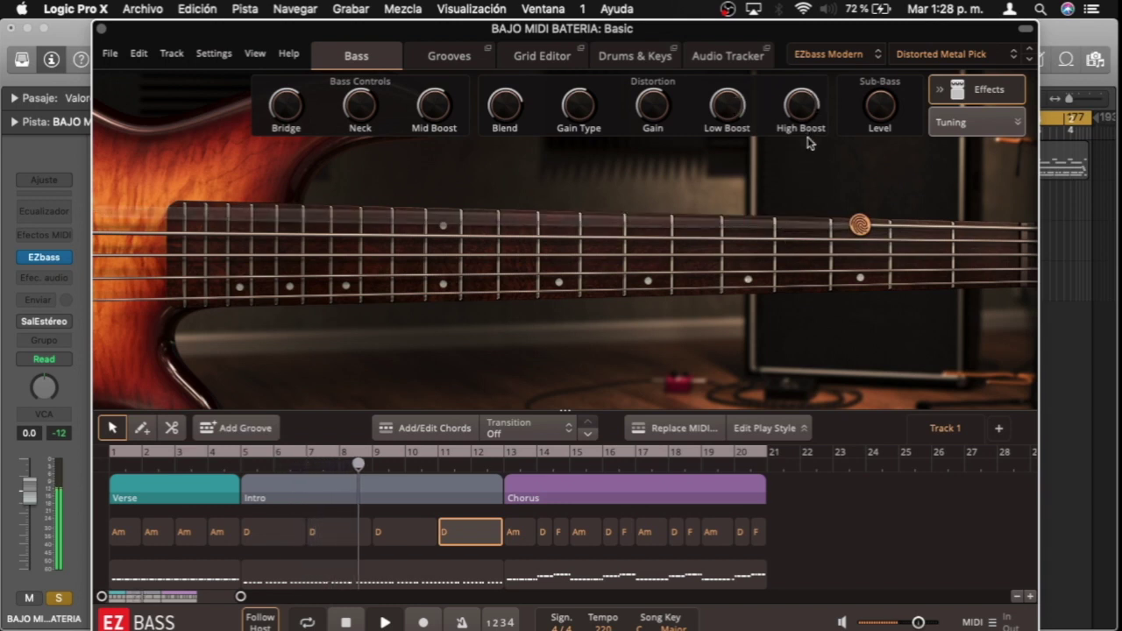
left_click_drag(879, 107, 903, 79)
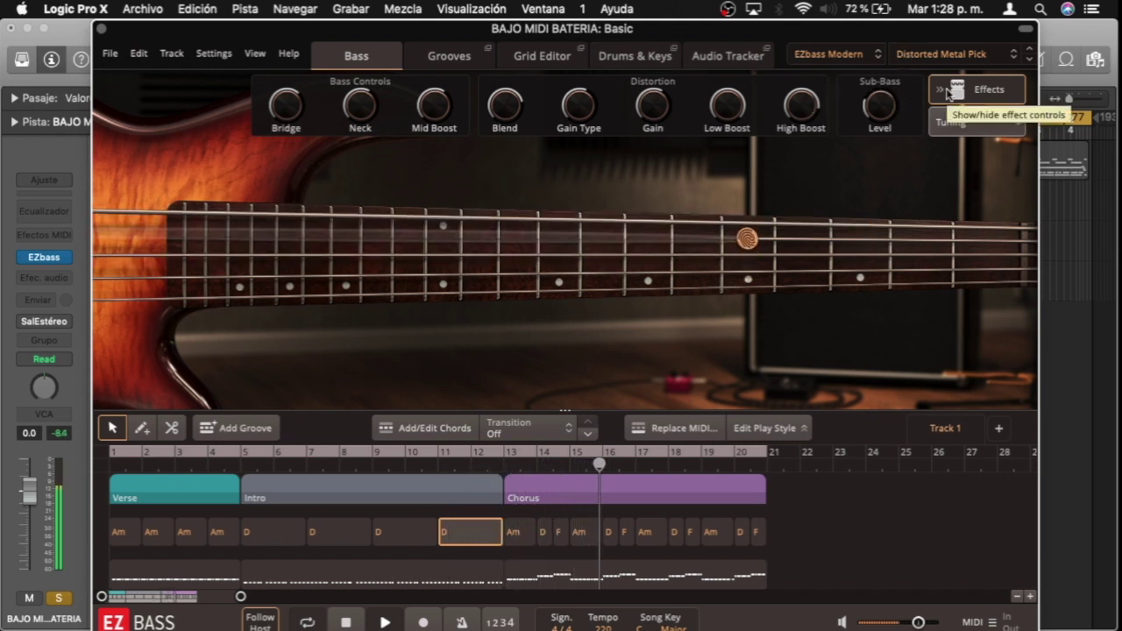
left_click(947, 94)
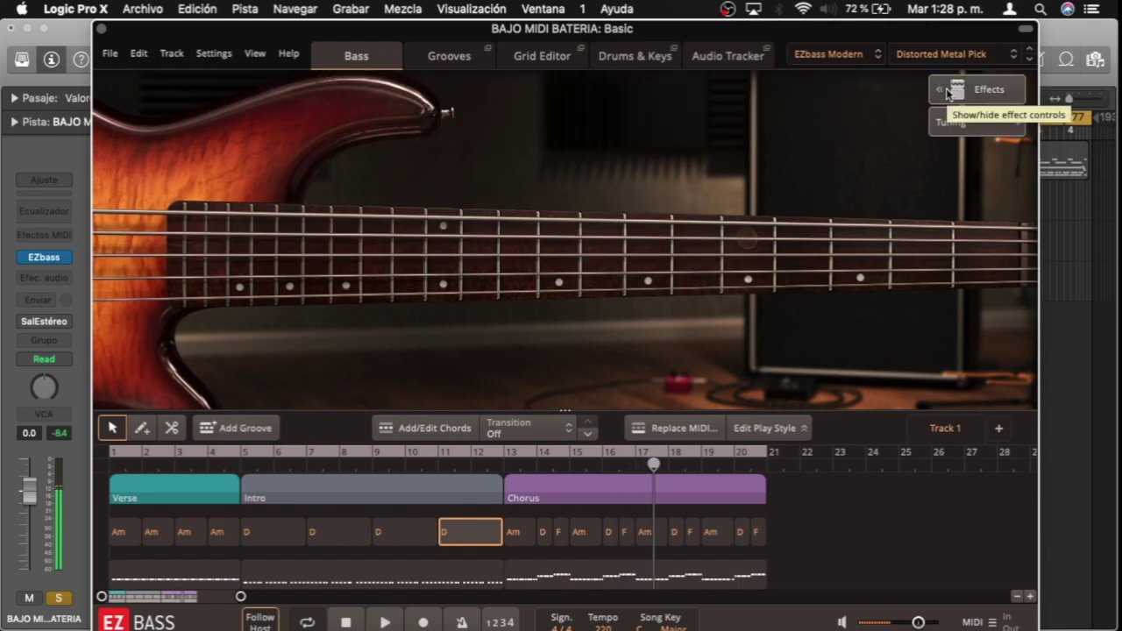
- Show the tuning settings and try octave transpositions of -1, 1 and 2 during playback, returning the octave to 0
left_click(962, 110)
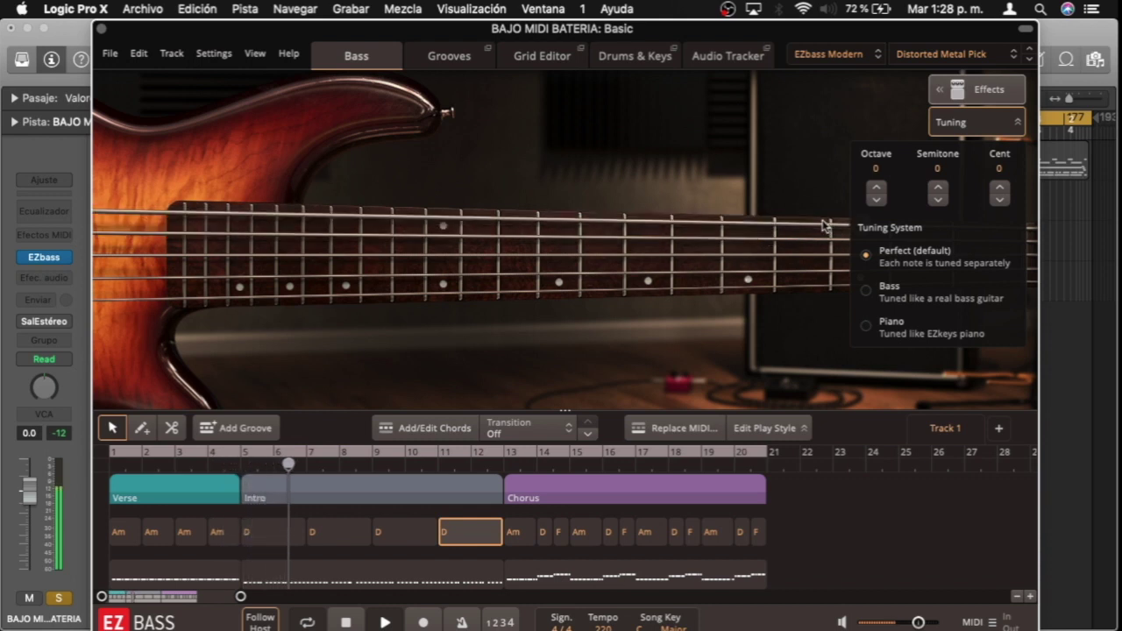
left_click(877, 200)
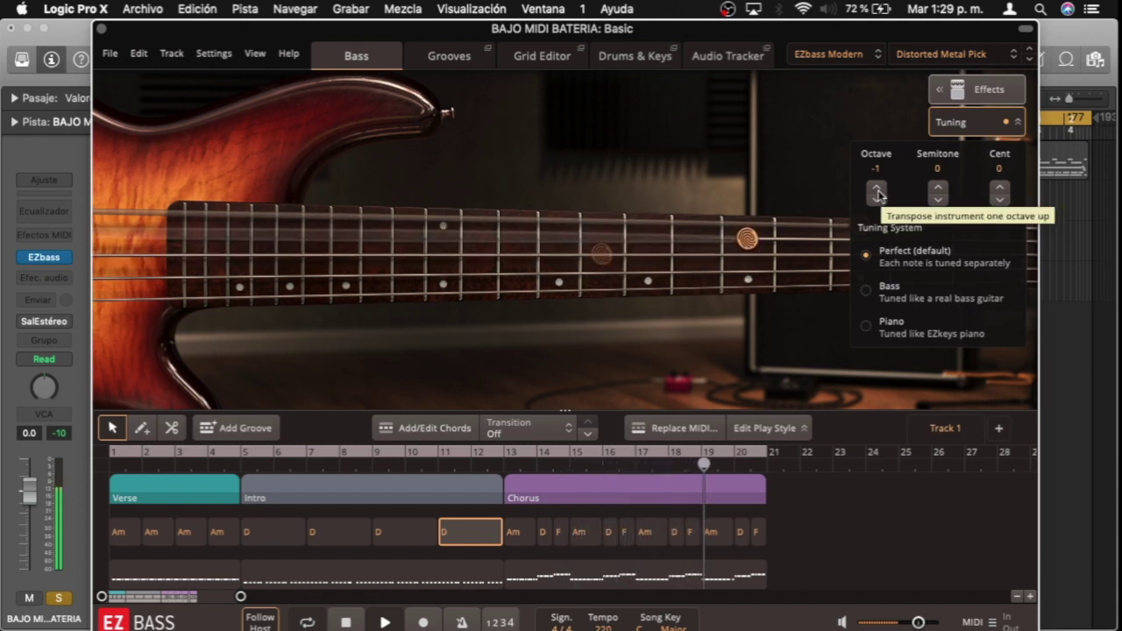
left_click(877, 193)
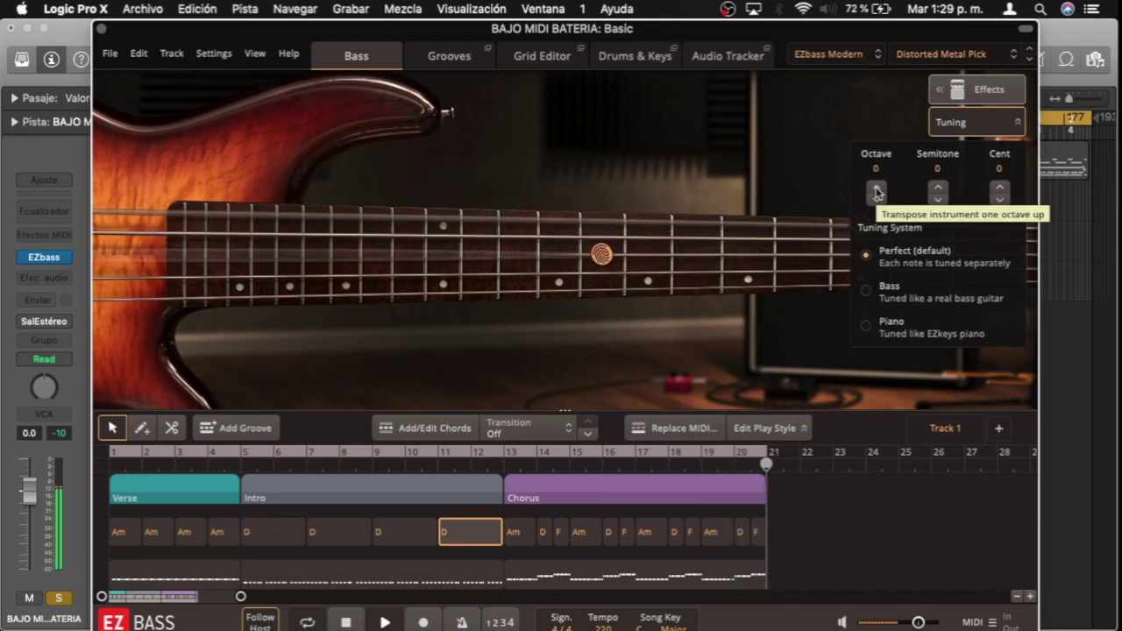
left_click(877, 193)
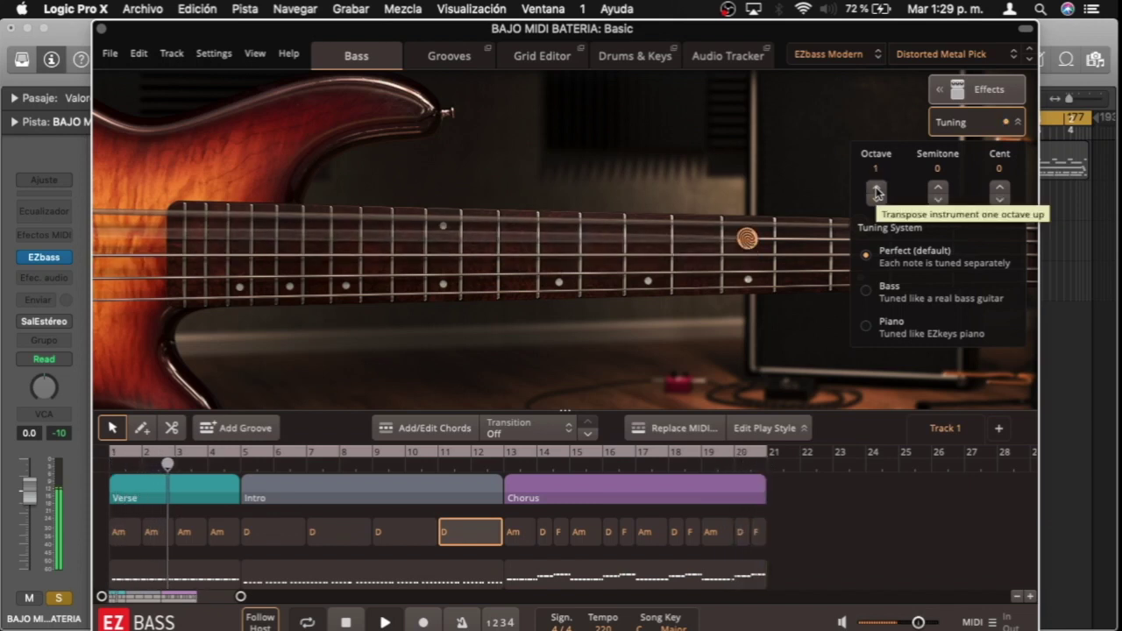
left_click(877, 193)
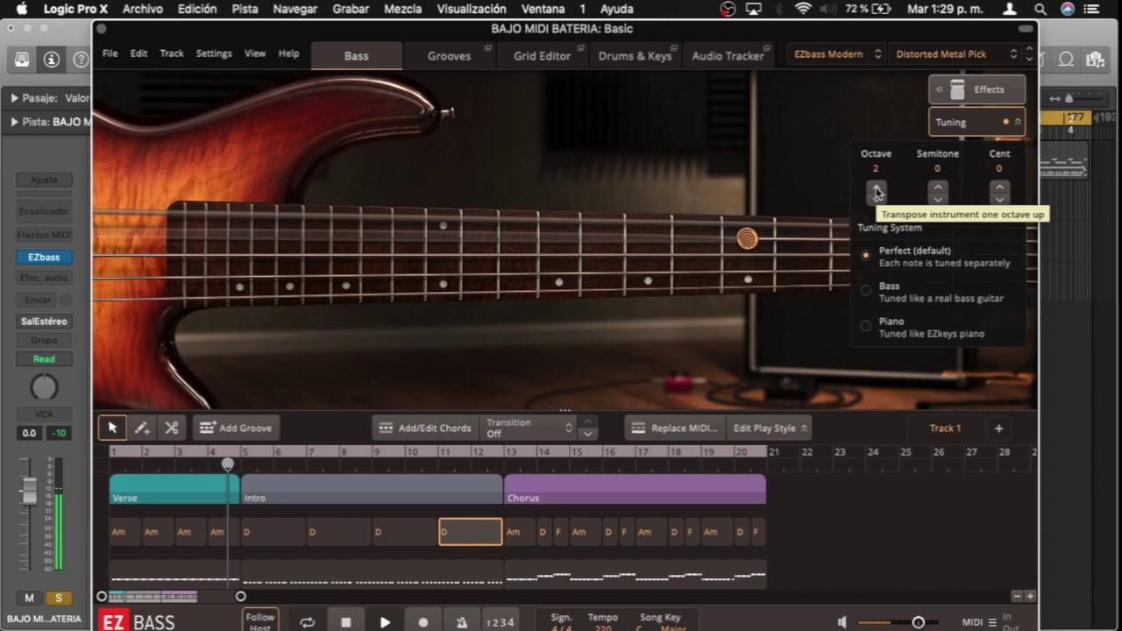
left_click(877, 199)
left_click(877, 199)
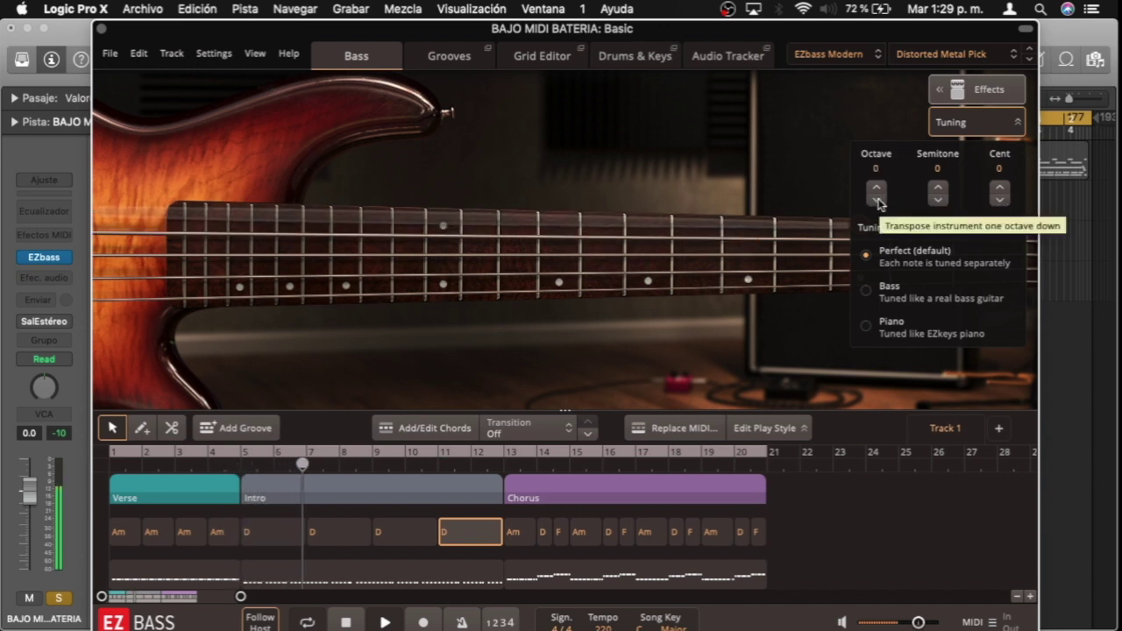
- Try semitone transpositions of 1, 2 and -1 during playback, return the semitone value to 0 and hide the tuning settings
left_click(939, 187)
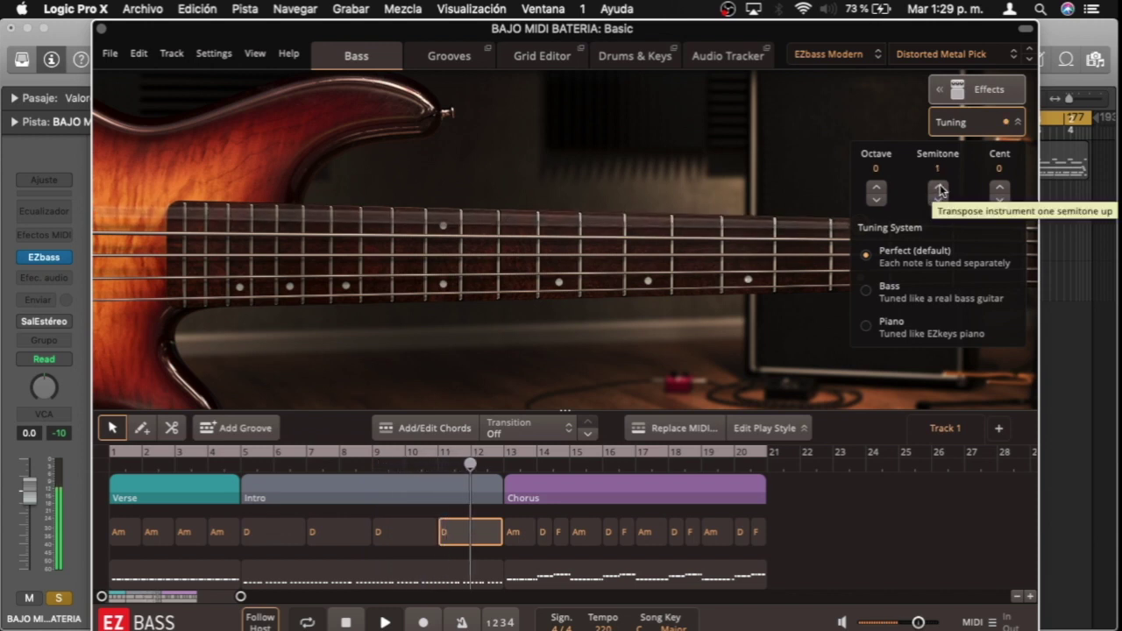
left_click(939, 187)
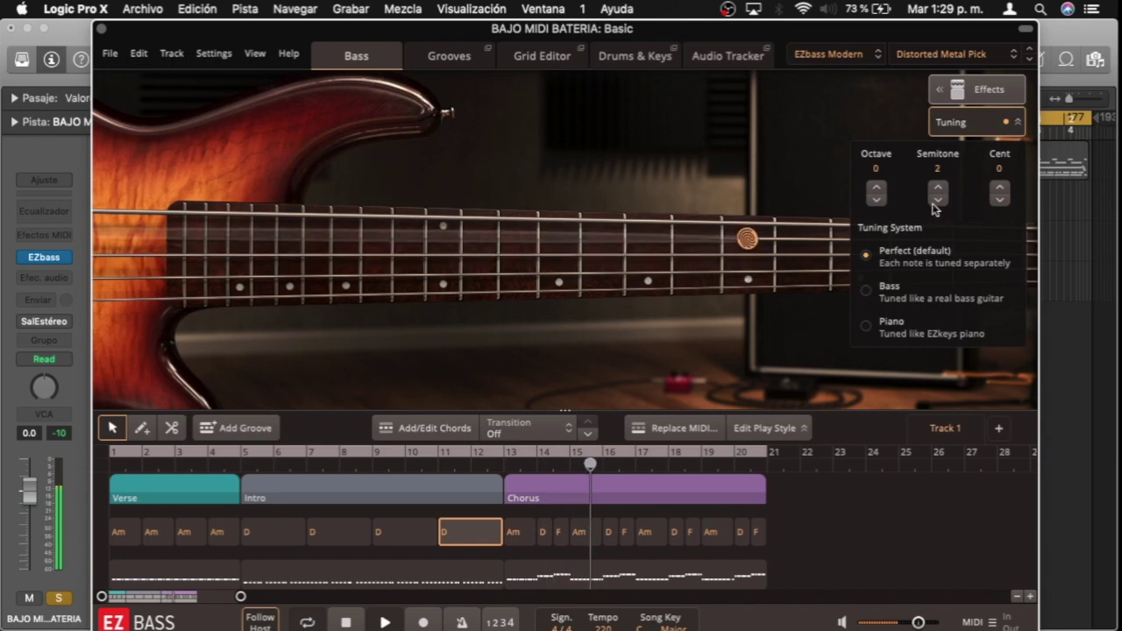
left_click(938, 199)
left_click(938, 200)
left_click(938, 199)
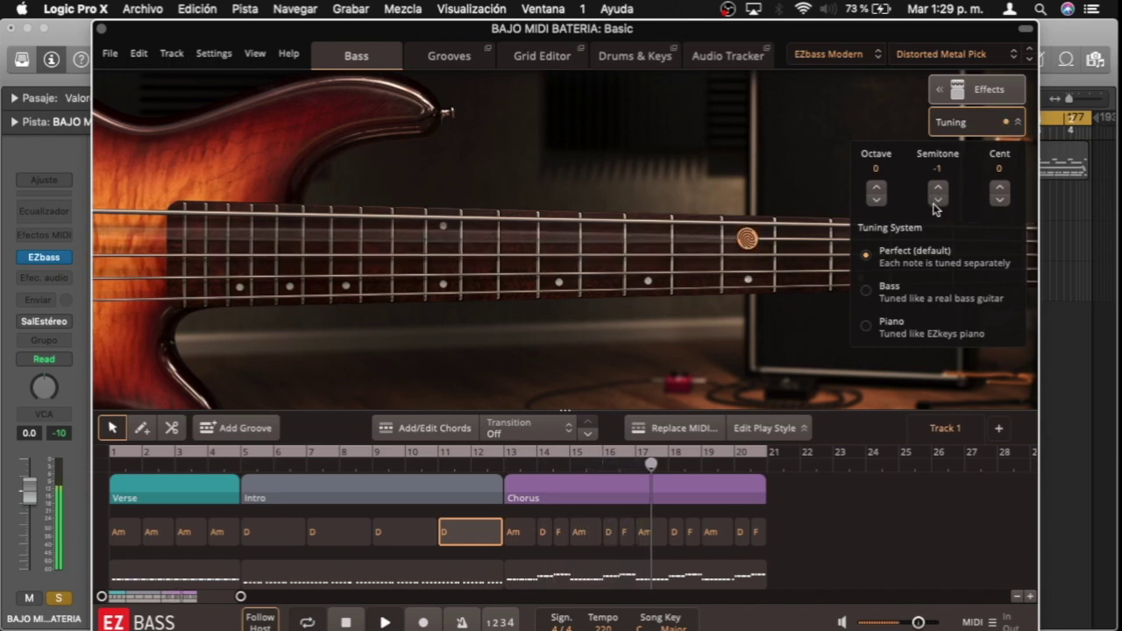
left_click(938, 190)
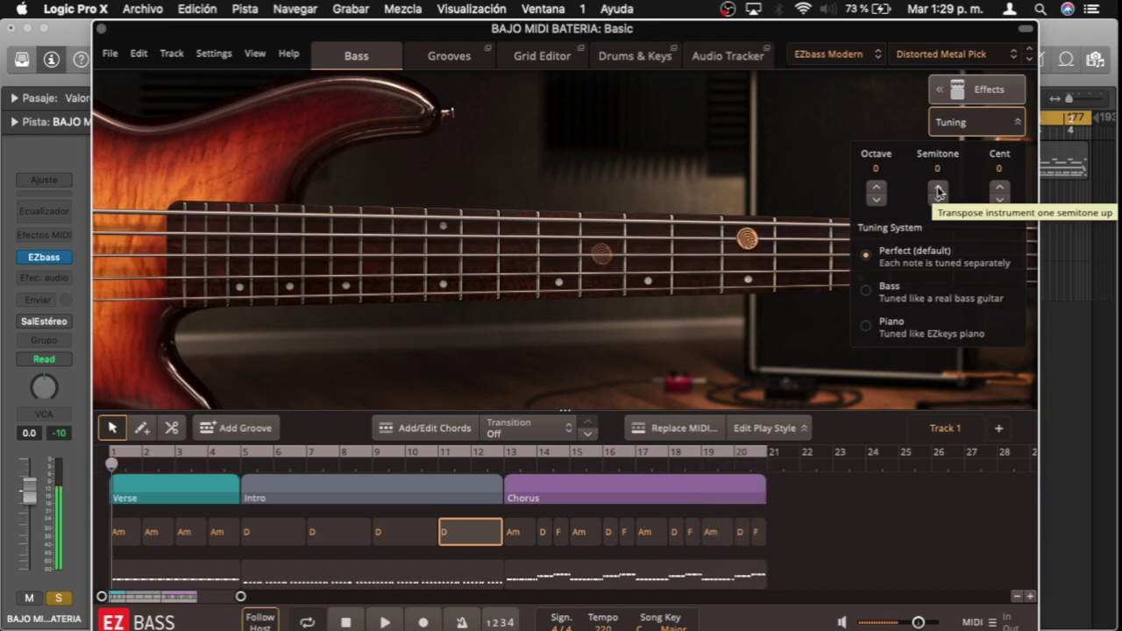
left_click(975, 126)
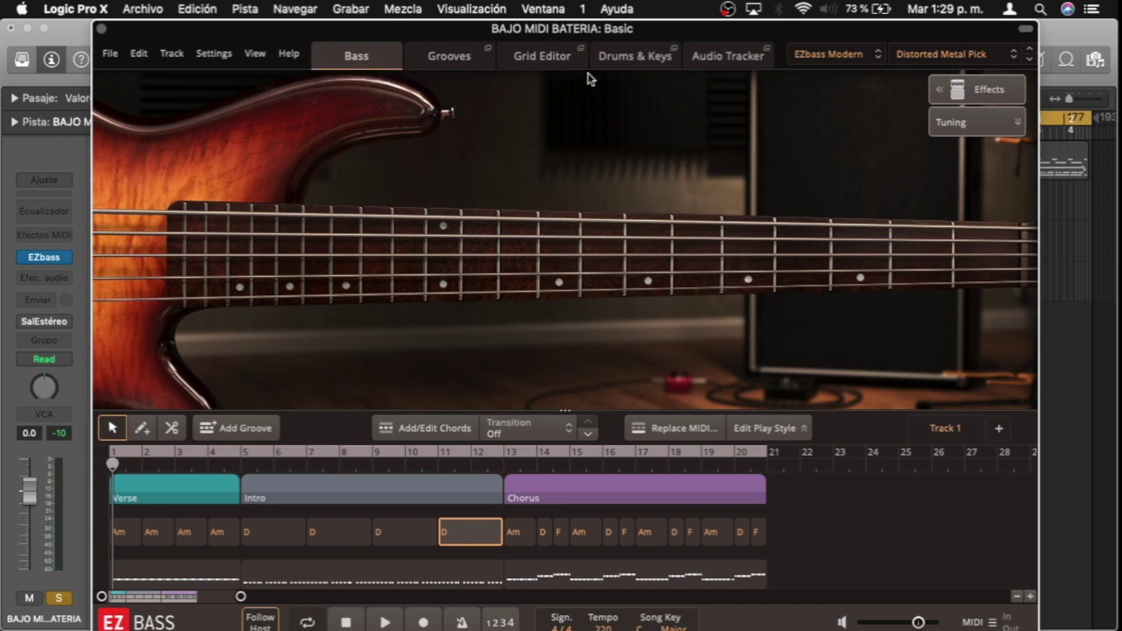
- Import the drum MIDI into the Drums & Keys view and preview the bass pattern that follows only the kick drum
left_click(628, 59)
left_click(521, 62)
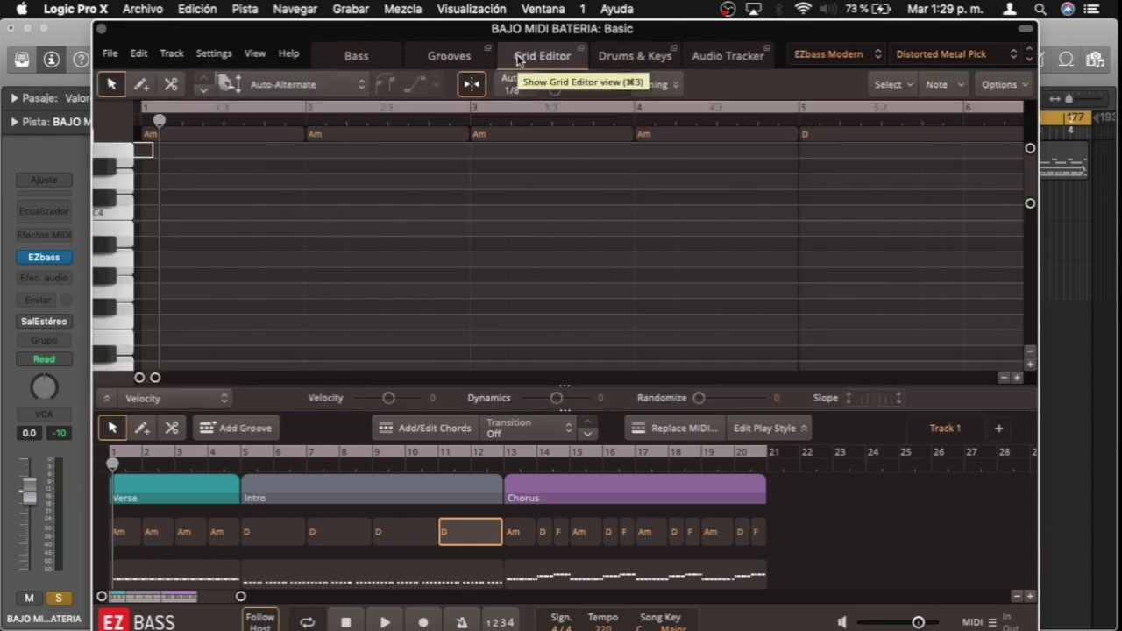
left_click(635, 56)
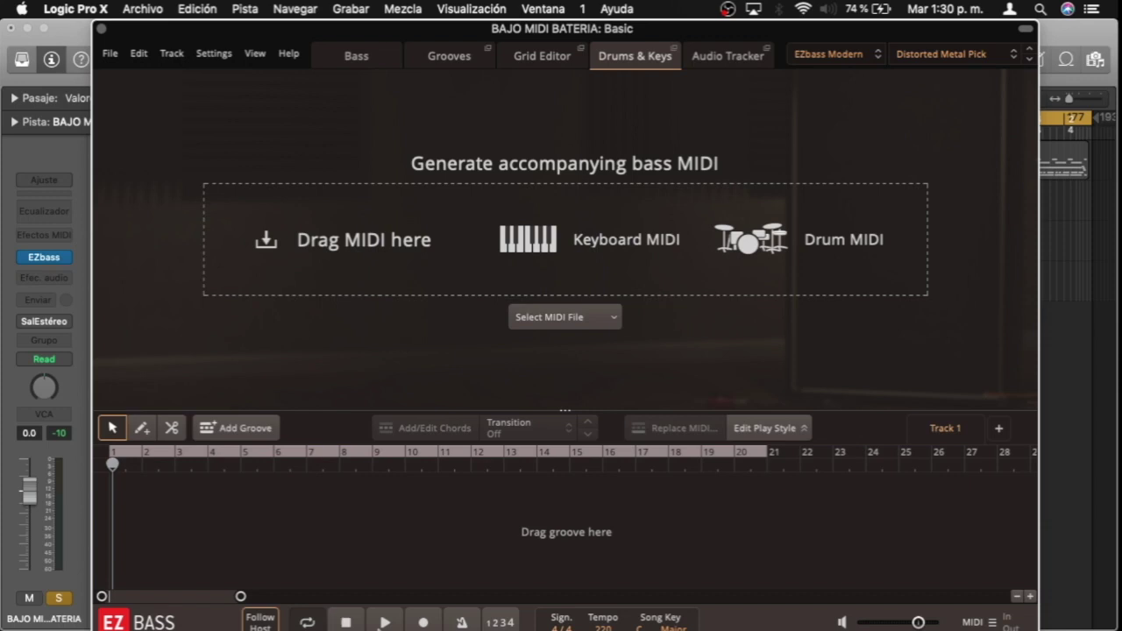
mouse_move(369, 613)
left_click(279, 600)
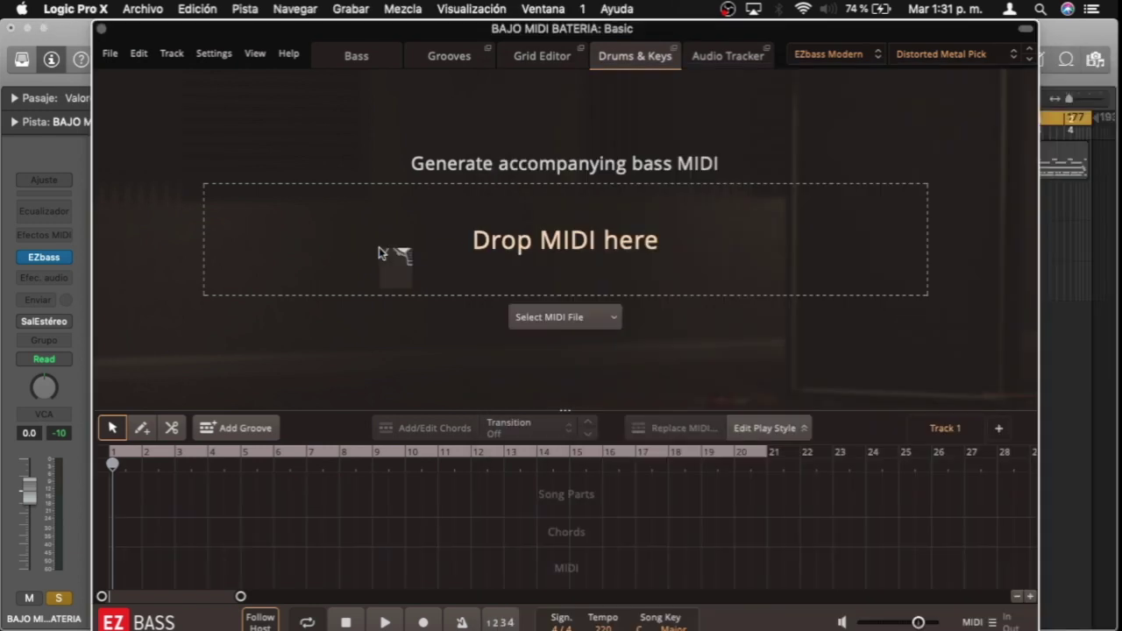
left_click_drag(389, 251, 381, 253)
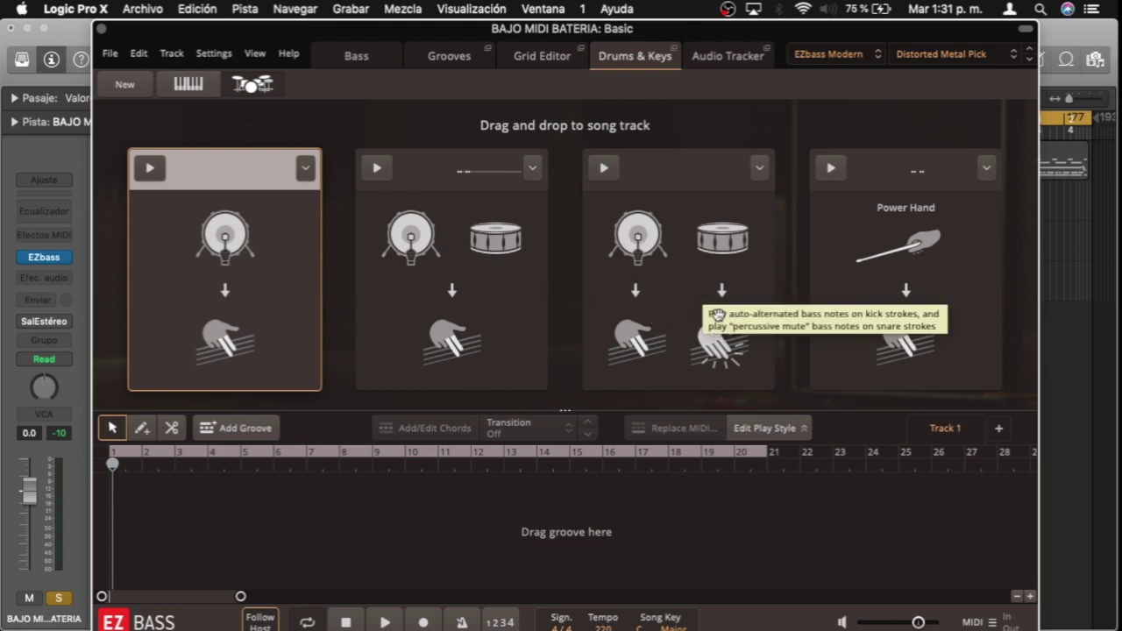
left_click(151, 168)
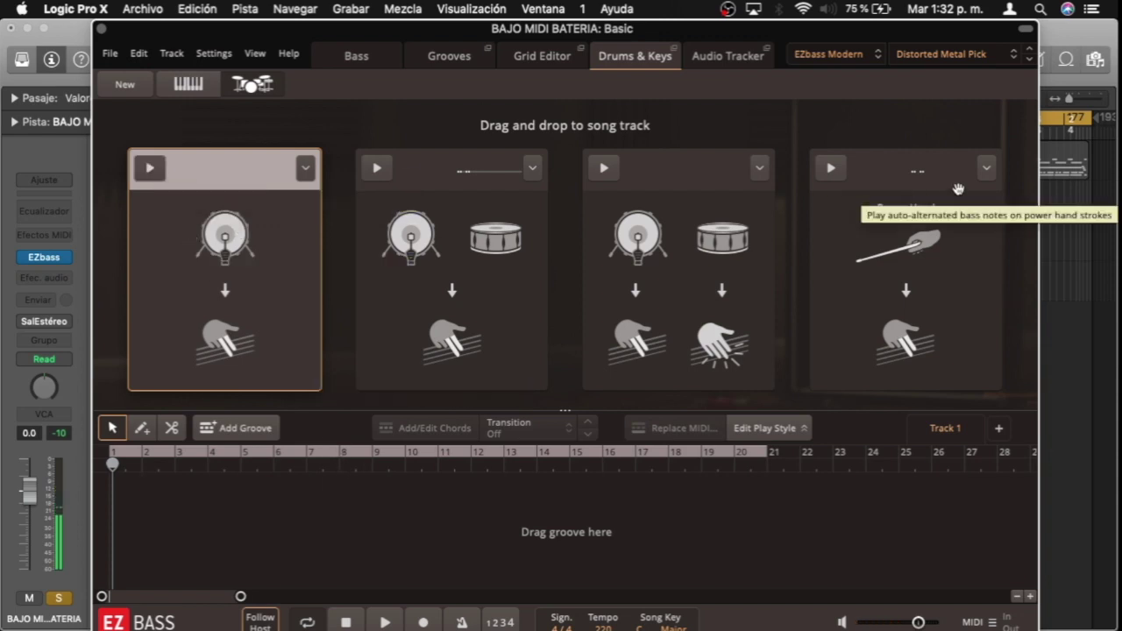
- In Logic Pro X, solo the drum track, release the solo on BAJO MIDI BATERIA and listen to the drums alone
left_click_drag(858, 40, 906, 226)
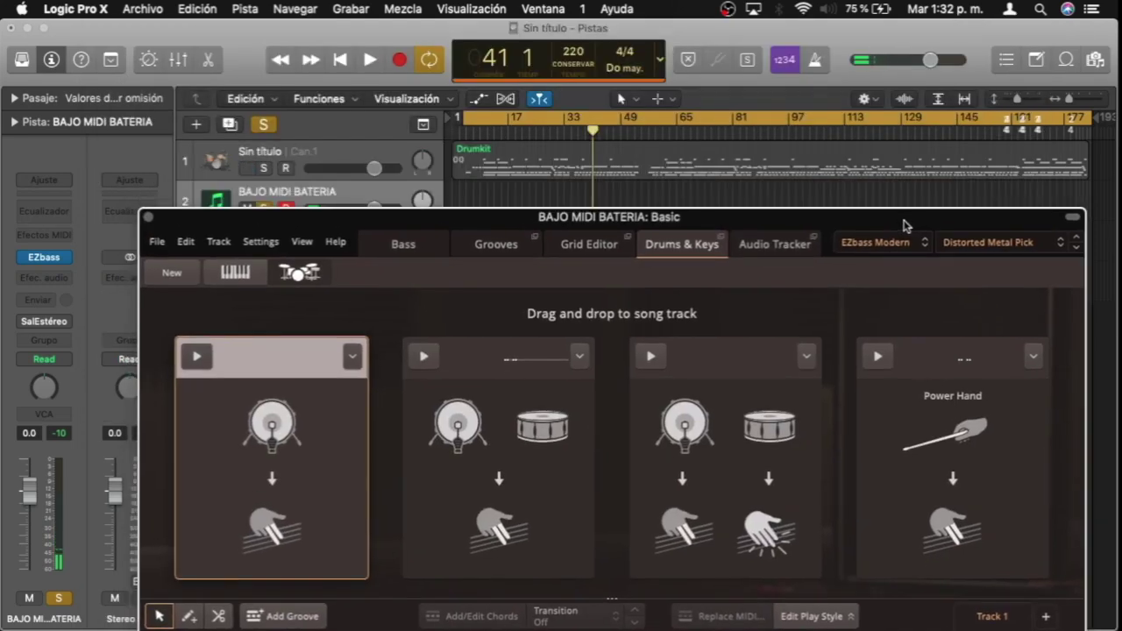
left_click(263, 168)
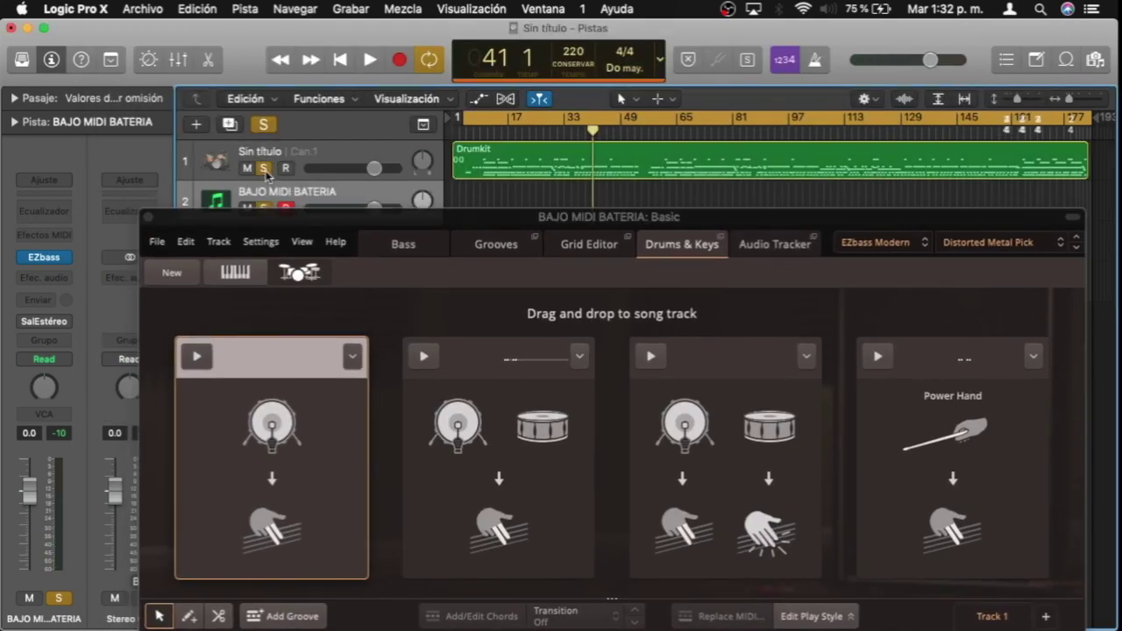
left_click(264, 208)
key("space")
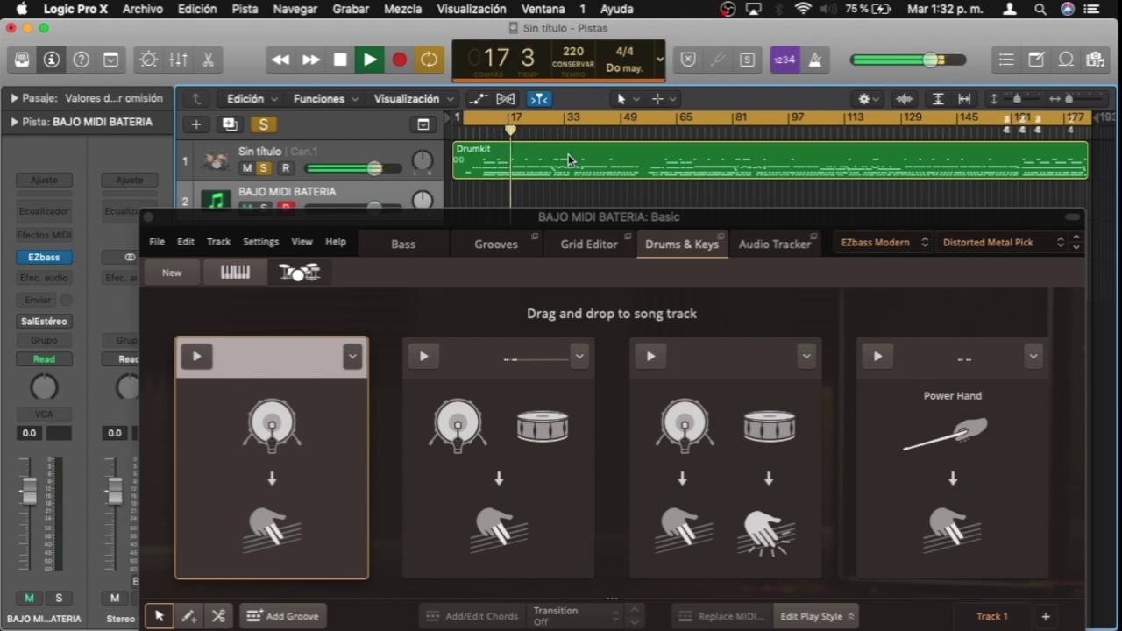
key("space")
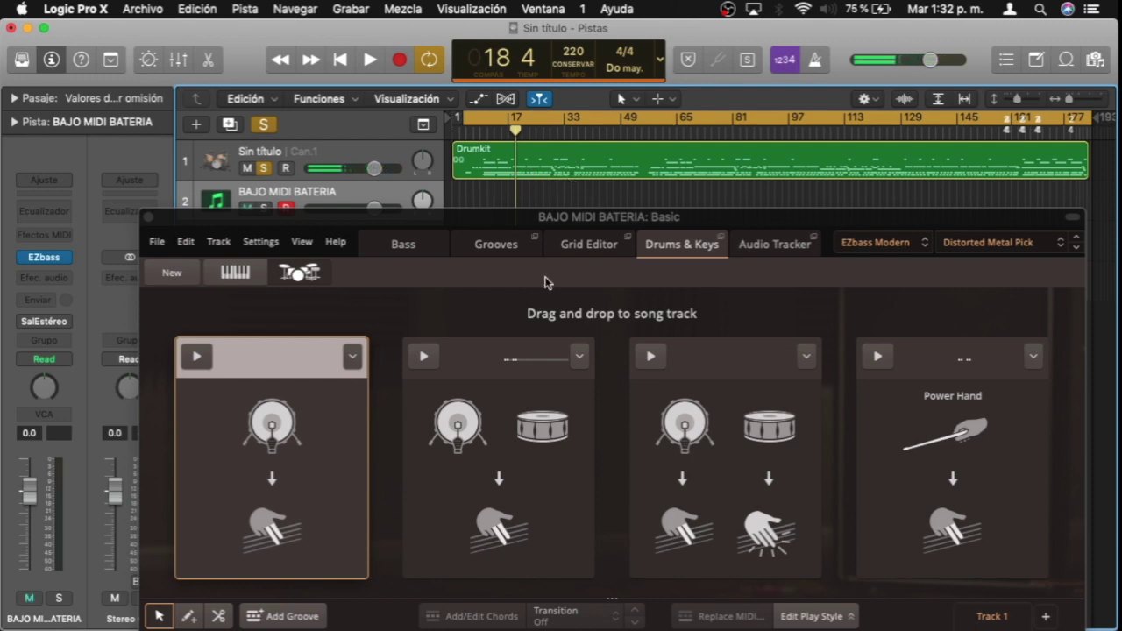
- Place the bass pattern that plays auto-alternated notes on kick and snare strokes at bar 1 of the song track and show the Bass view
left_click_drag(690, 216, 668, 18)
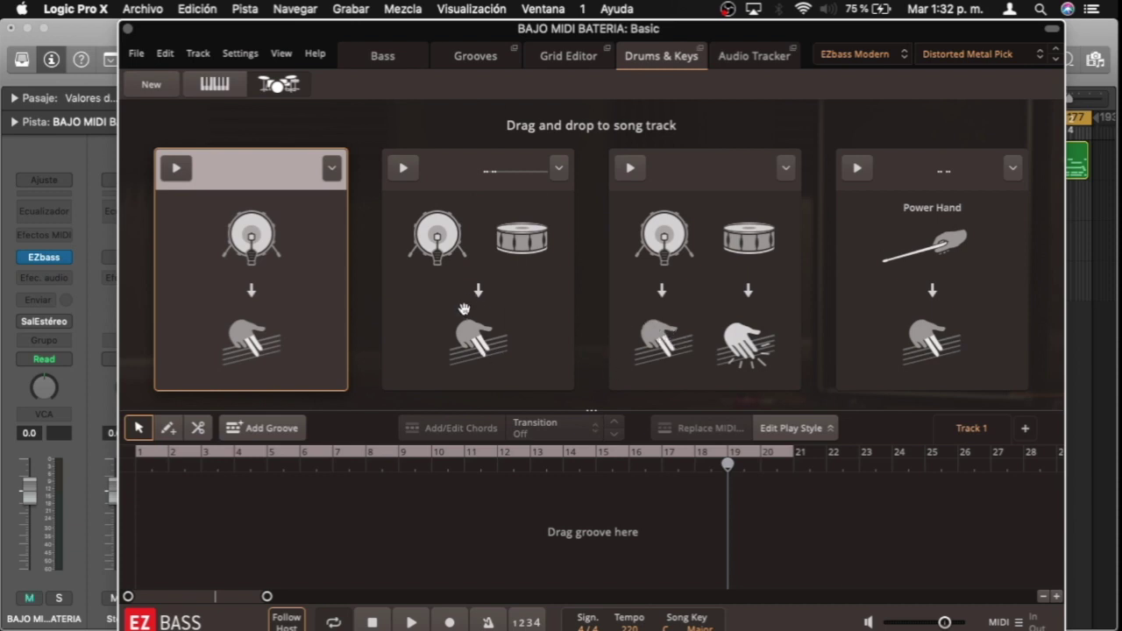
left_click(464, 309)
left_click_drag(464, 308, 219, 529)
left_click(402, 55)
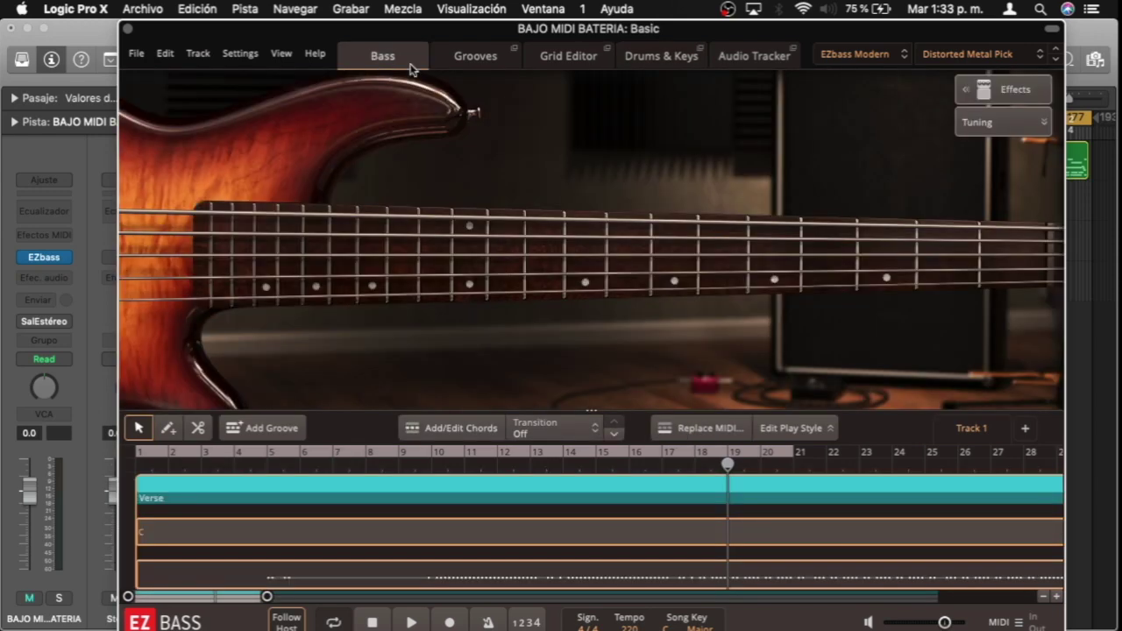
- Play the song and mute the drum track to hear the generated bass line on its own
key("space")
mouse_move(451, 29)
left_mouse_down()
mouse_move(430, 158)
mouse_move(457, 12)
left_mouse_up()
left_click(248, 168)
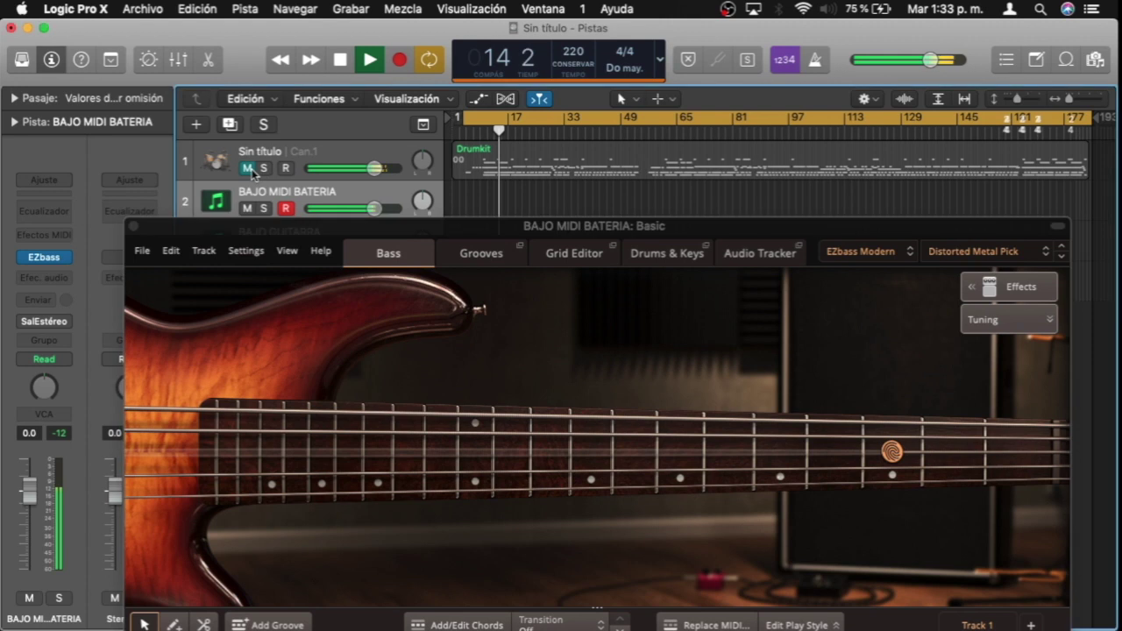
left_click_drag(570, 225, 571, 58)
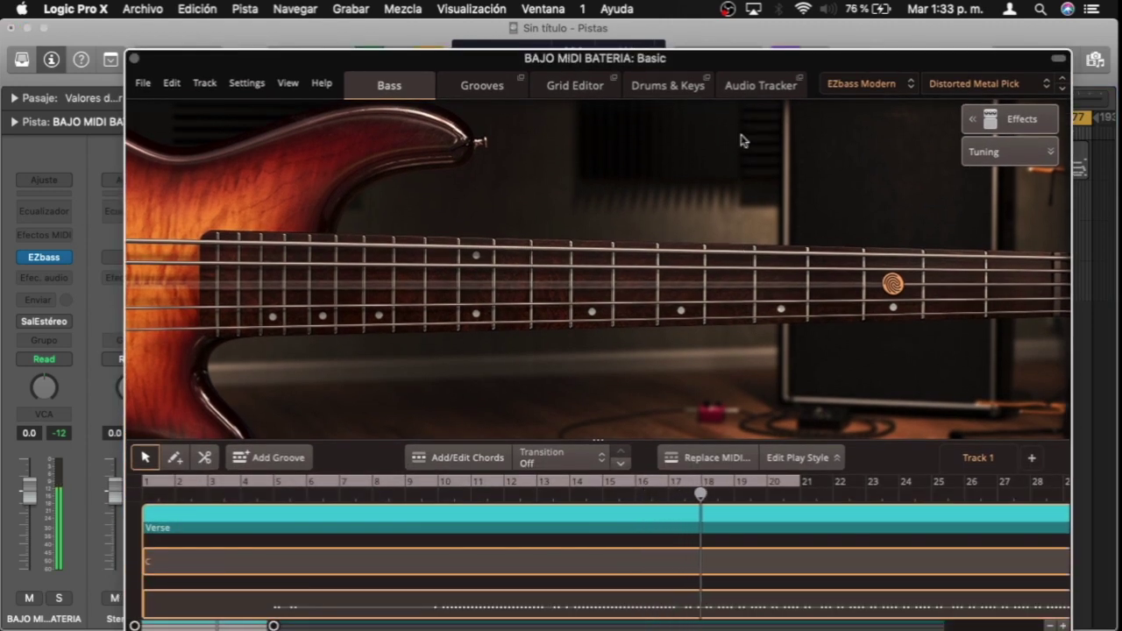
- Keep the EZbass Modern instrument and load the Heavy Pick preset for the generated bass line
left_click(885, 86)
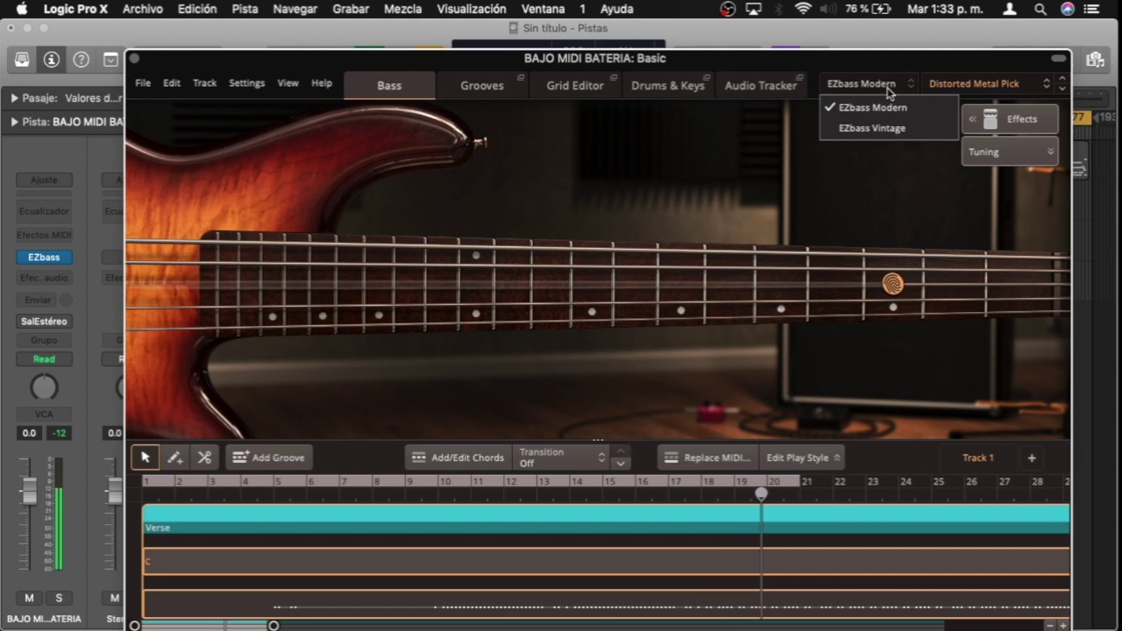
left_click(888, 92)
left_click(942, 83)
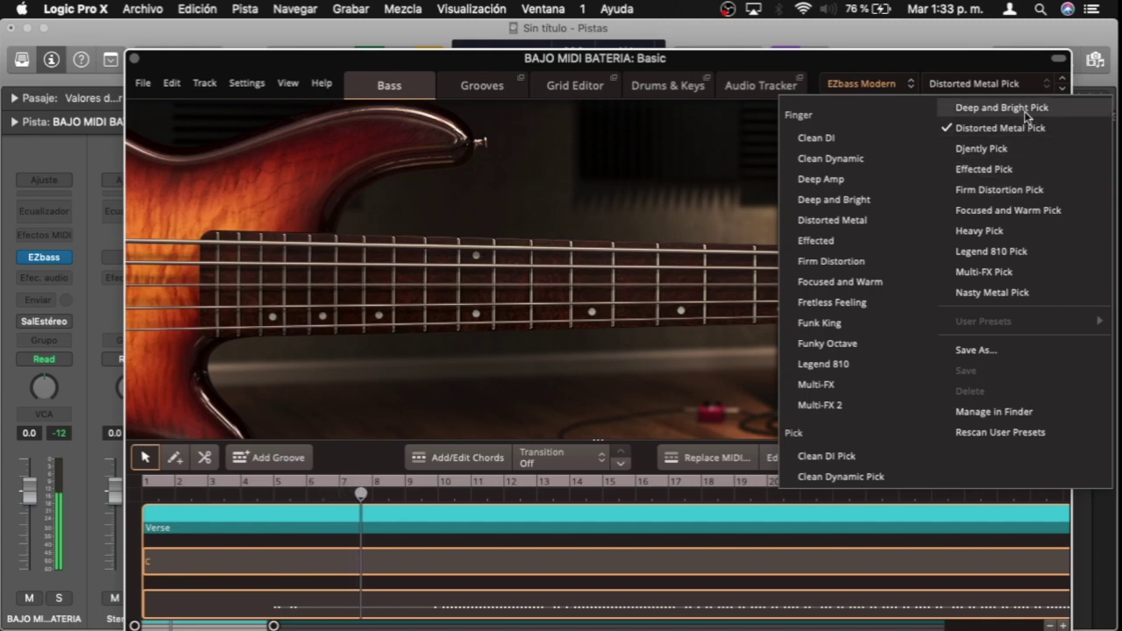
left_click(980, 231)
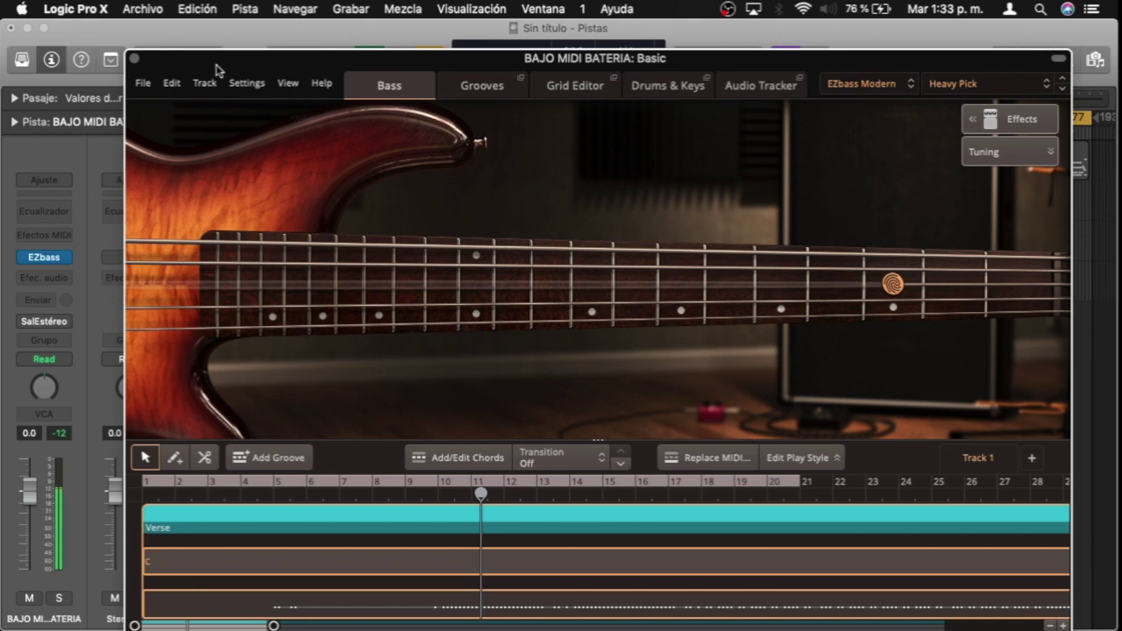
- Close the EZbass window and unmute the drum track, toggling its solo on and off to hear drums and bass together
left_click(134, 58)
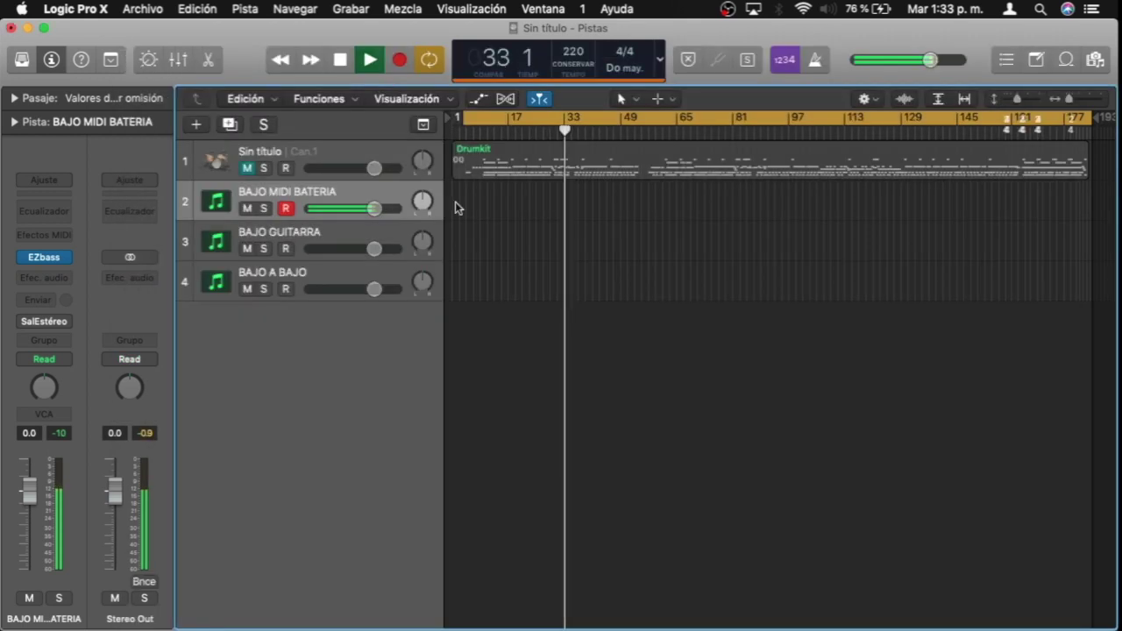
left_click(247, 168)
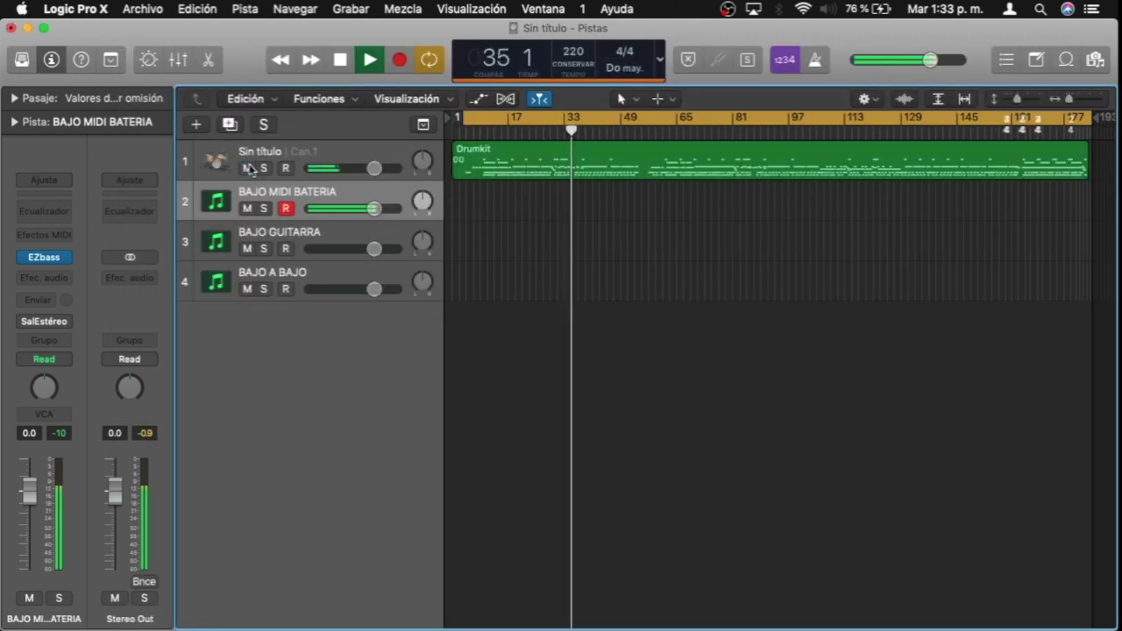
left_click(263, 171)
left_click(262, 170)
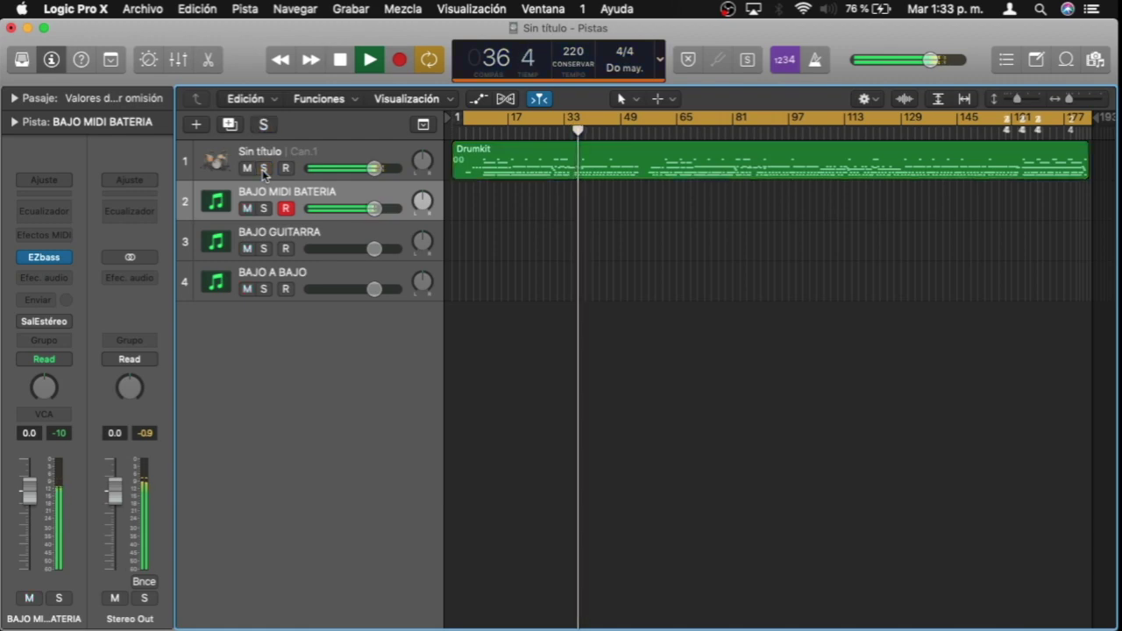
- Play the song from the beginning and open EZbass on the BAJO MIDI BATERIA track to watch the bass line being played
key("space")
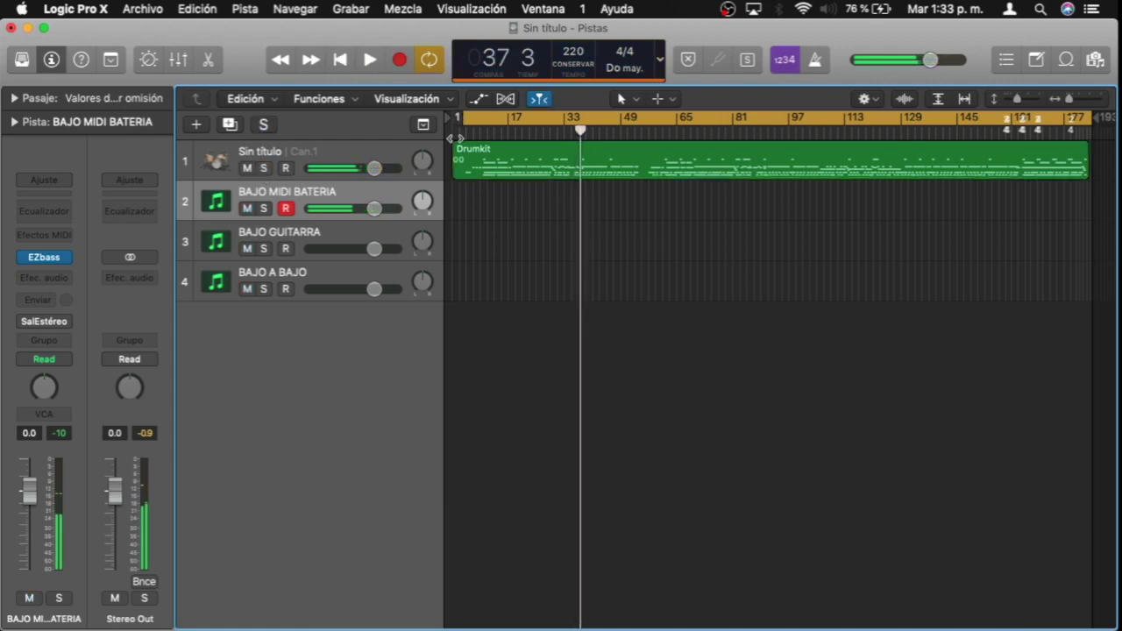
key("Return")
key("space")
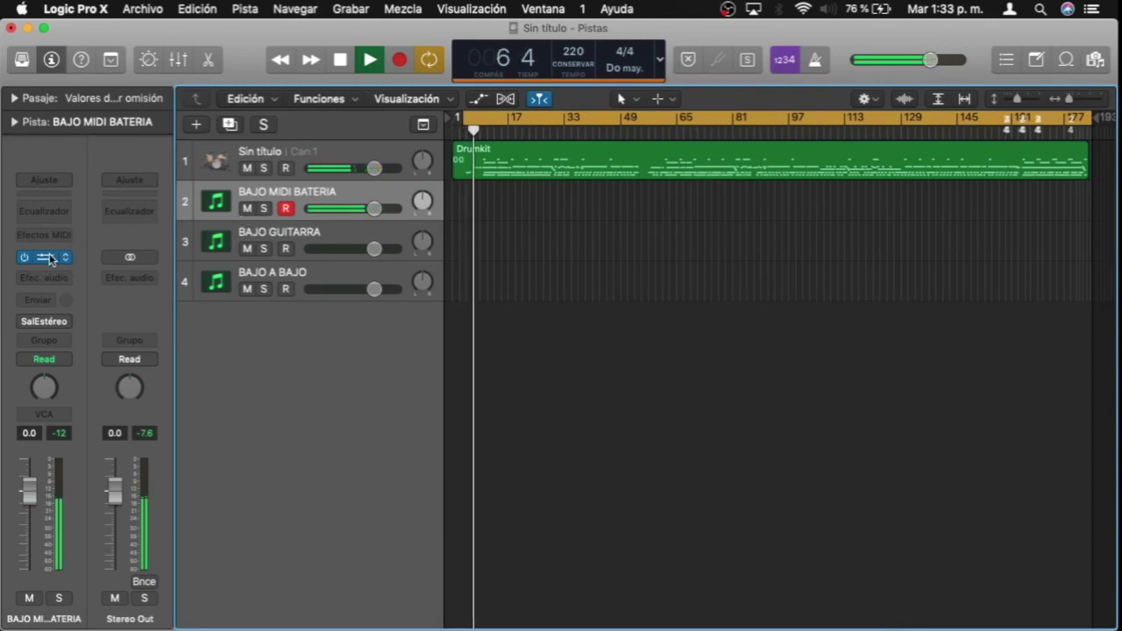
left_click(42, 256)
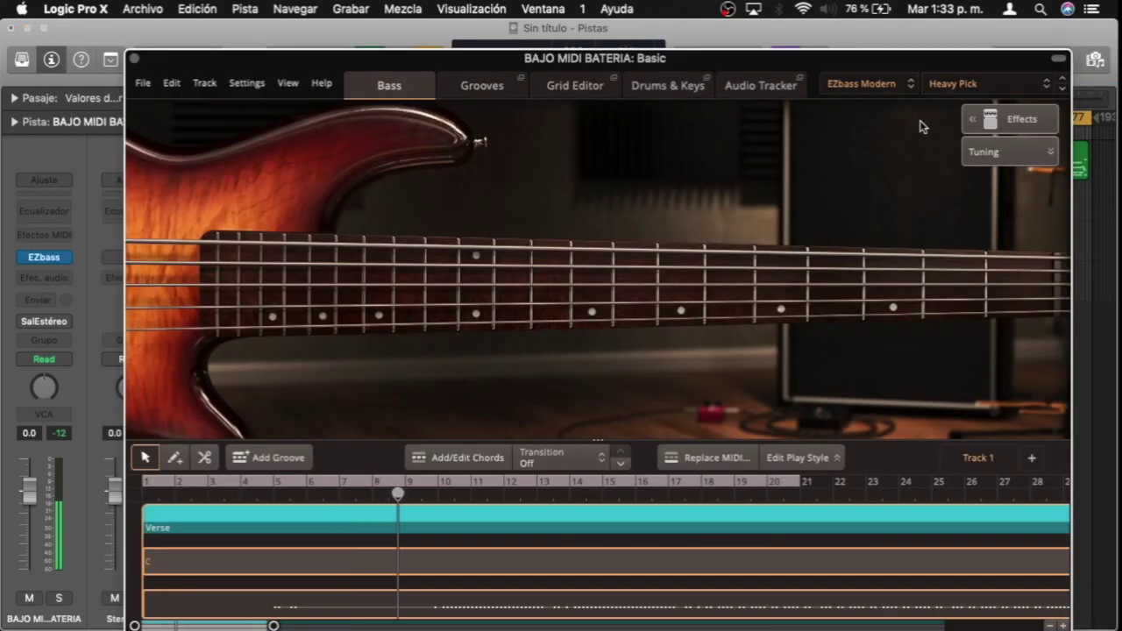
left_click_drag(945, 58, 936, 5)
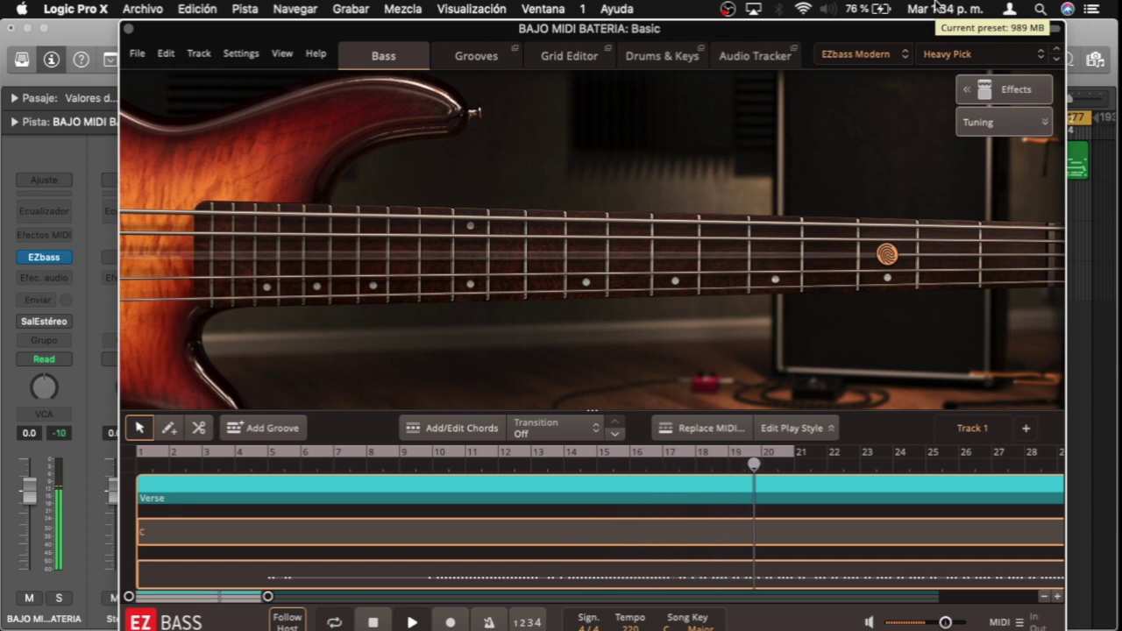
key("space")
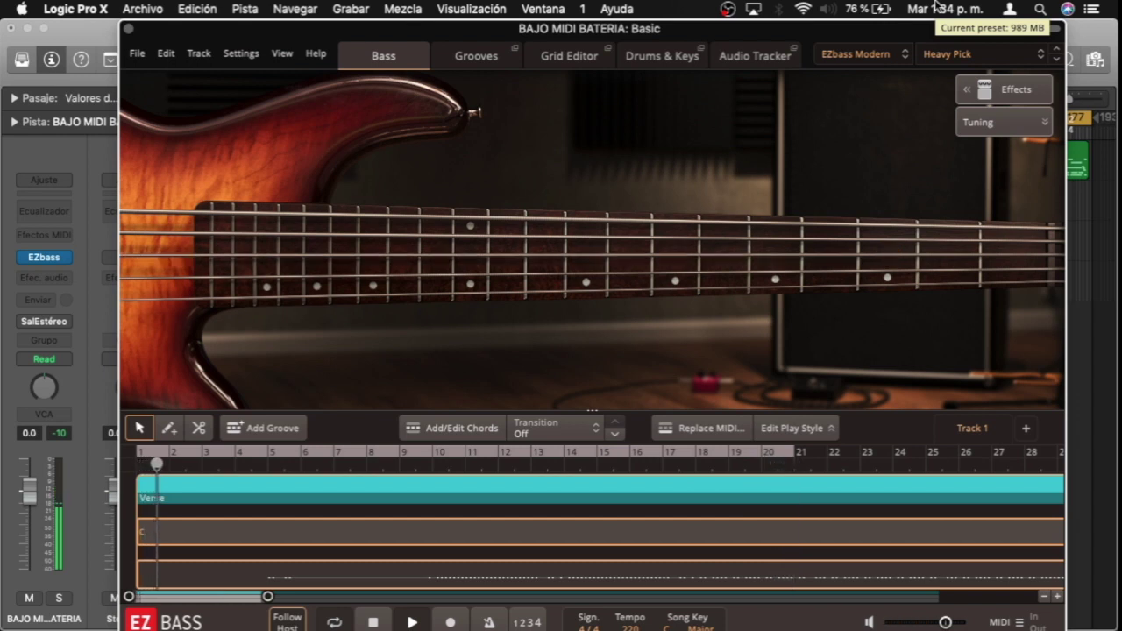
key("space")
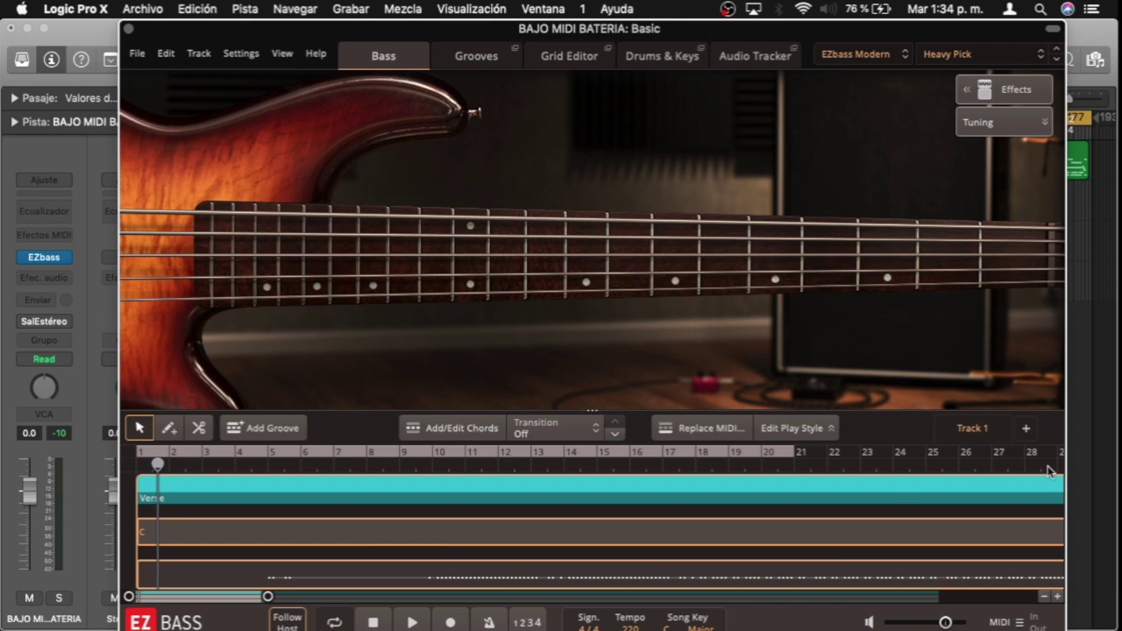
- Shorten the C chord block spanning the whole Verse so that it ends at about bar 24
left_click(1042, 599)
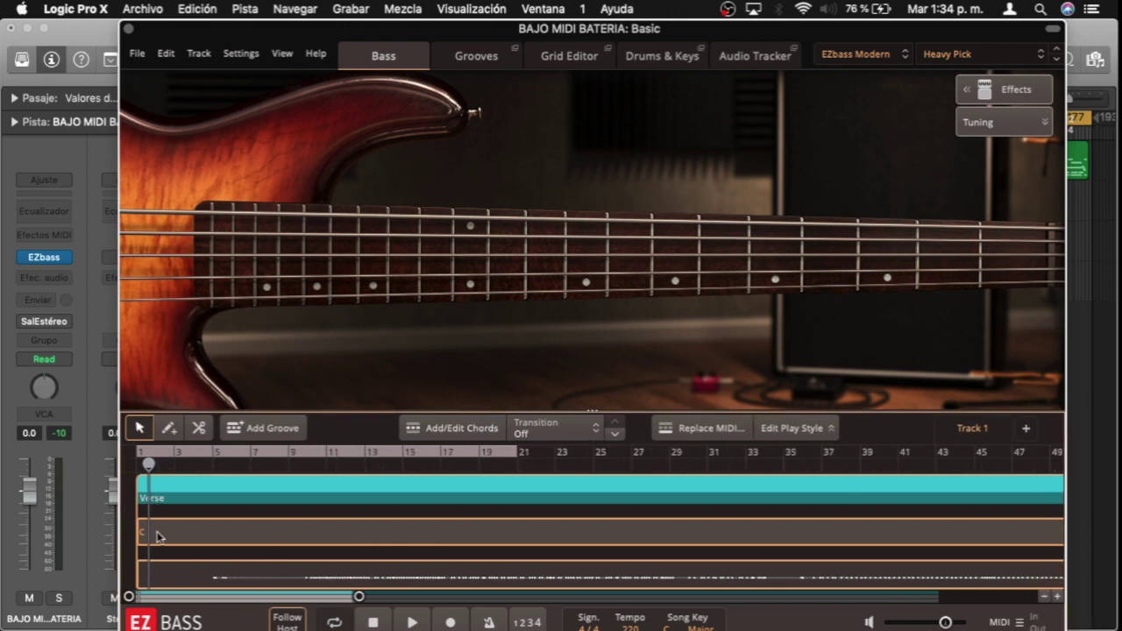
left_click(1041, 595)
left_click(1041, 596)
left_click(1041, 595)
left_click(1041, 595)
left_click(1040, 596)
left_click(1041, 595)
left_click(1041, 595)
left_click(1041, 595)
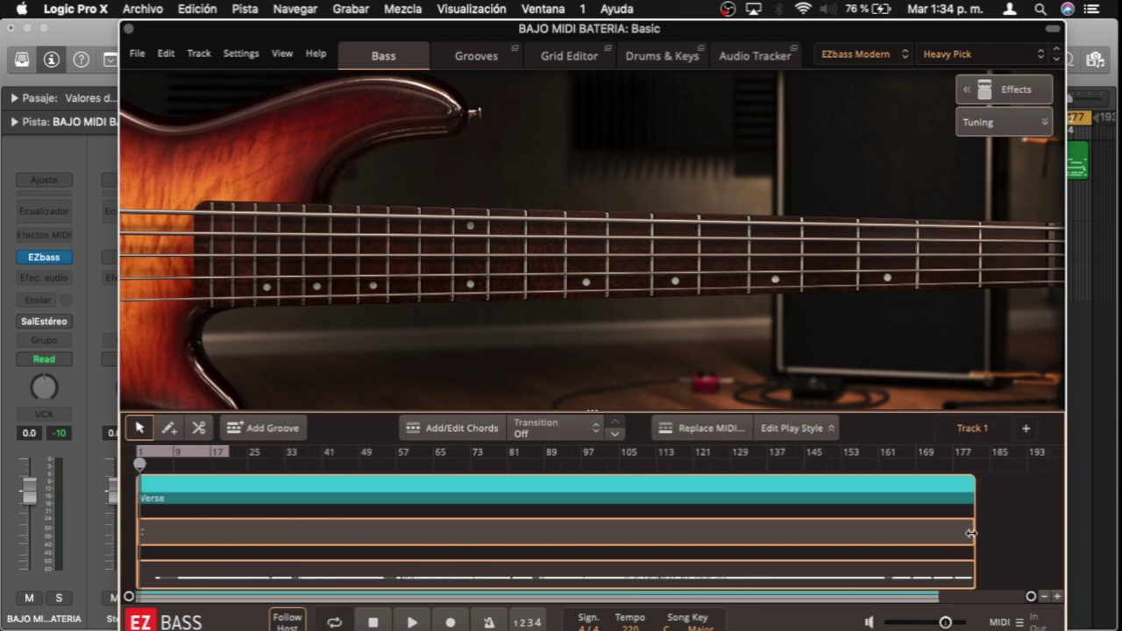
left_click_drag(967, 533, 247, 536)
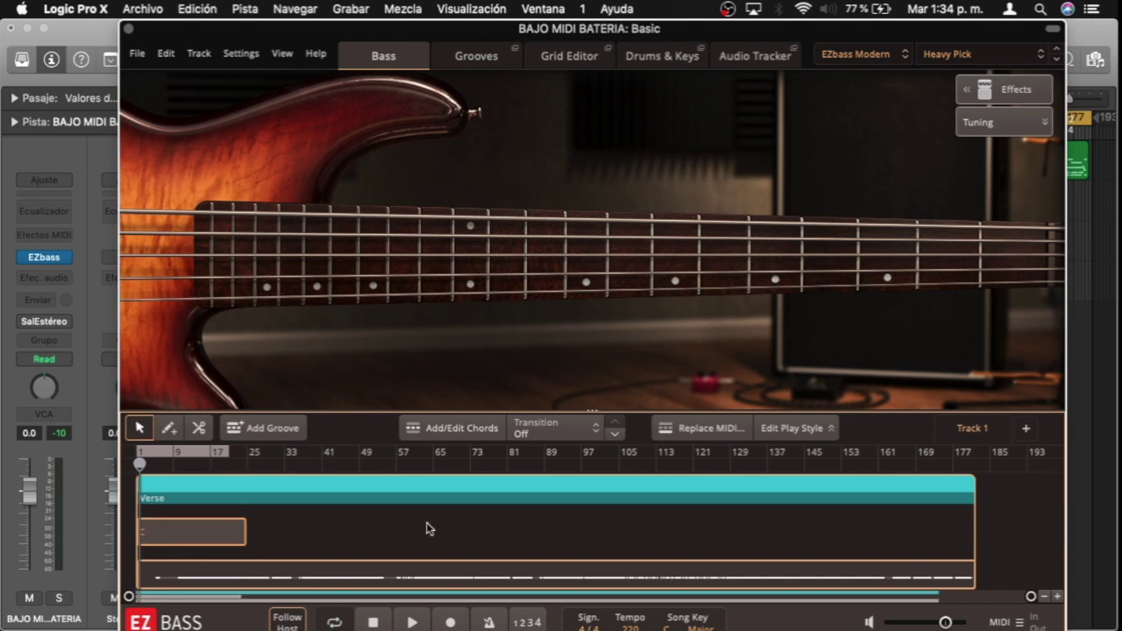
- Trim the end of the C chord block further, fine-tuning it to just past bar 13
left_click(1057, 597)
left_click(1057, 598)
left_click(1057, 598)
left_click(1058, 597)
left_click(1057, 598)
left_click(1058, 598)
left_click(1057, 598)
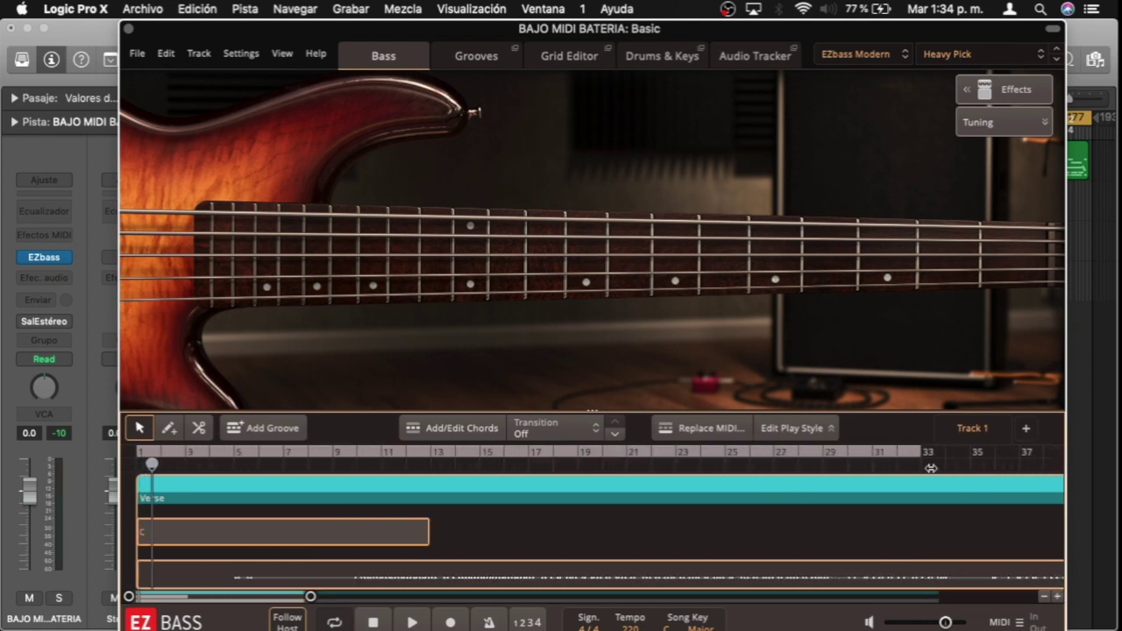
left_click(1058, 597)
left_click(1058, 597)
left_click(1057, 598)
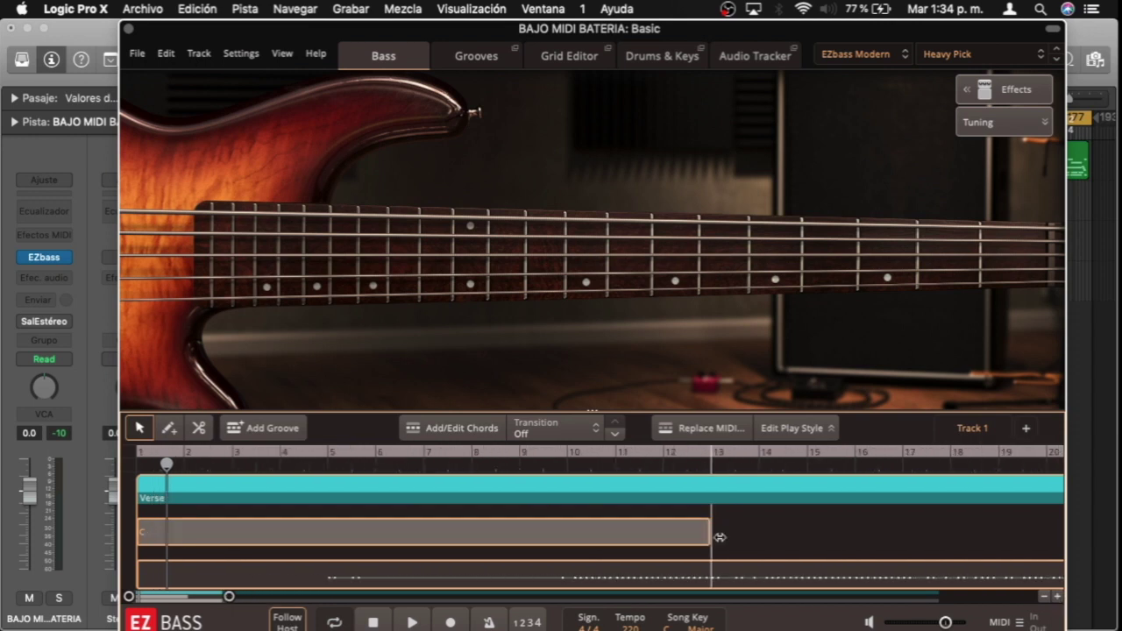
left_click(1058, 597)
left_click(1058, 597)
scroll(927, 534, "right", 2)
left_click_drag(927, 535, 942, 535)
scroll(763, 521, "right", 3)
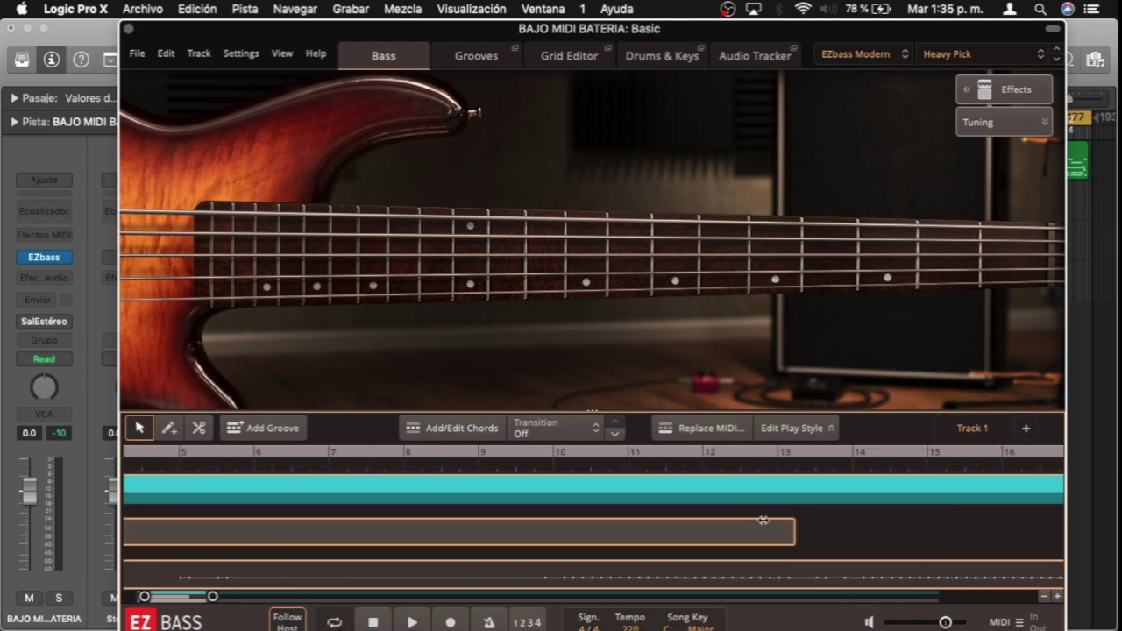
- Draw a new chord block on the Chords lane and move it directly against the end of the first C block
left_click(170, 430)
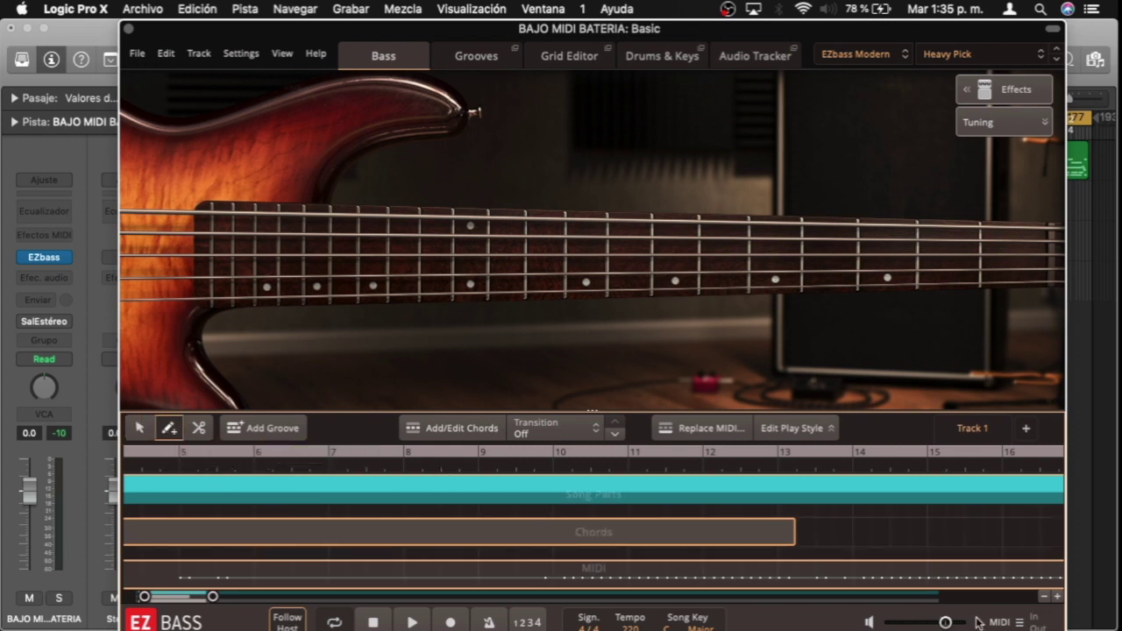
left_click(827, 532)
left_click(138, 428)
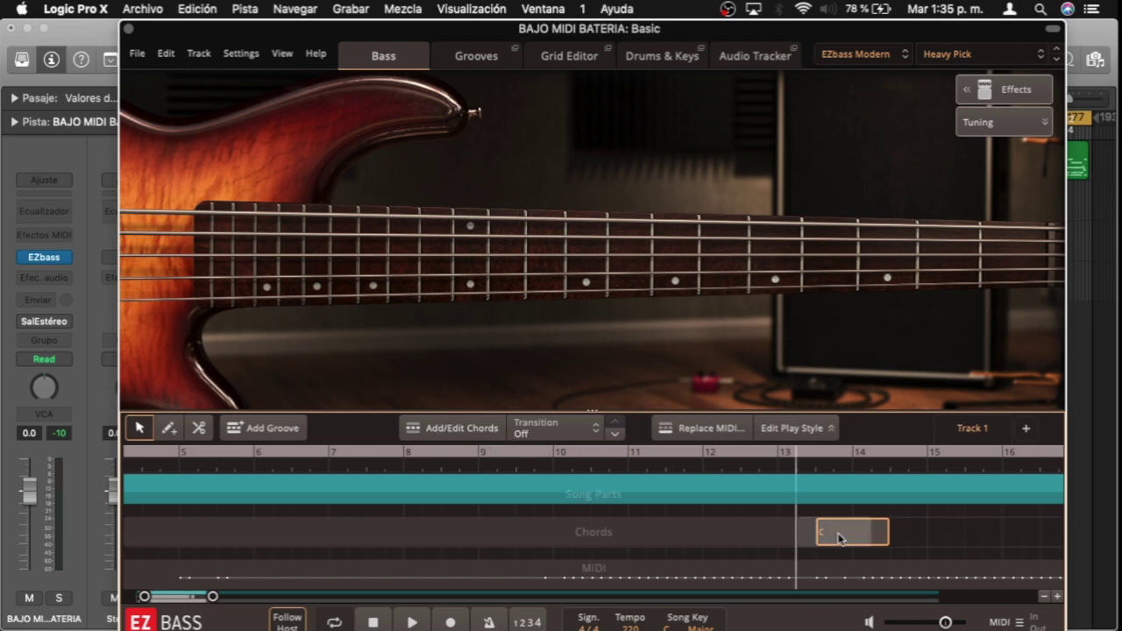
left_click_drag(852, 532, 833, 534)
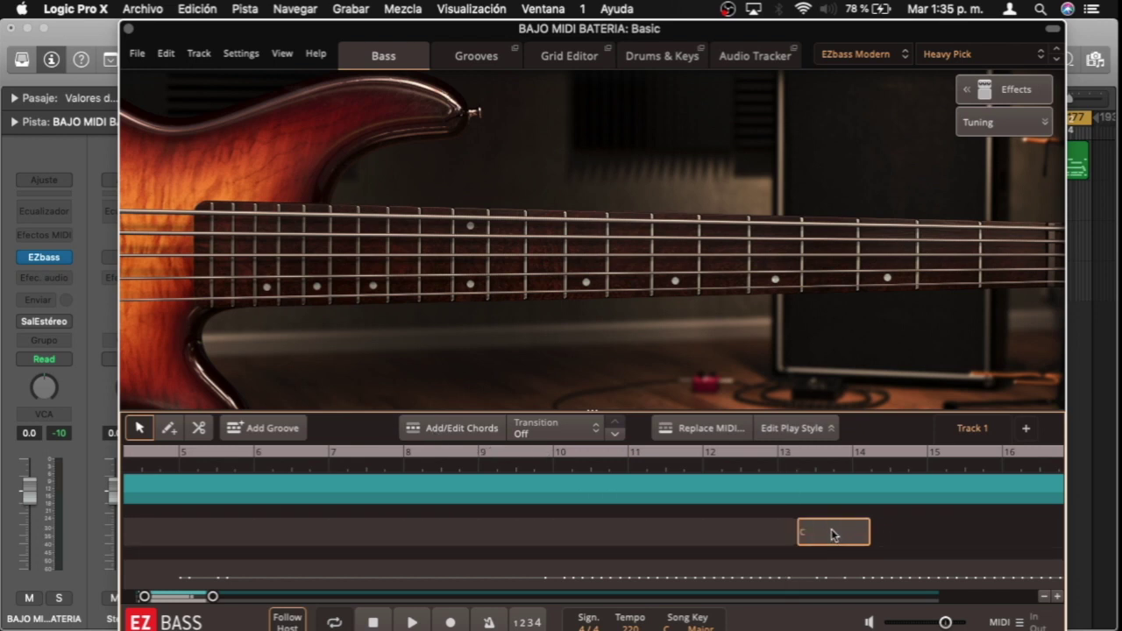
- Set the new chord block to D and extend its end to about bar 17
double_click(831, 529)
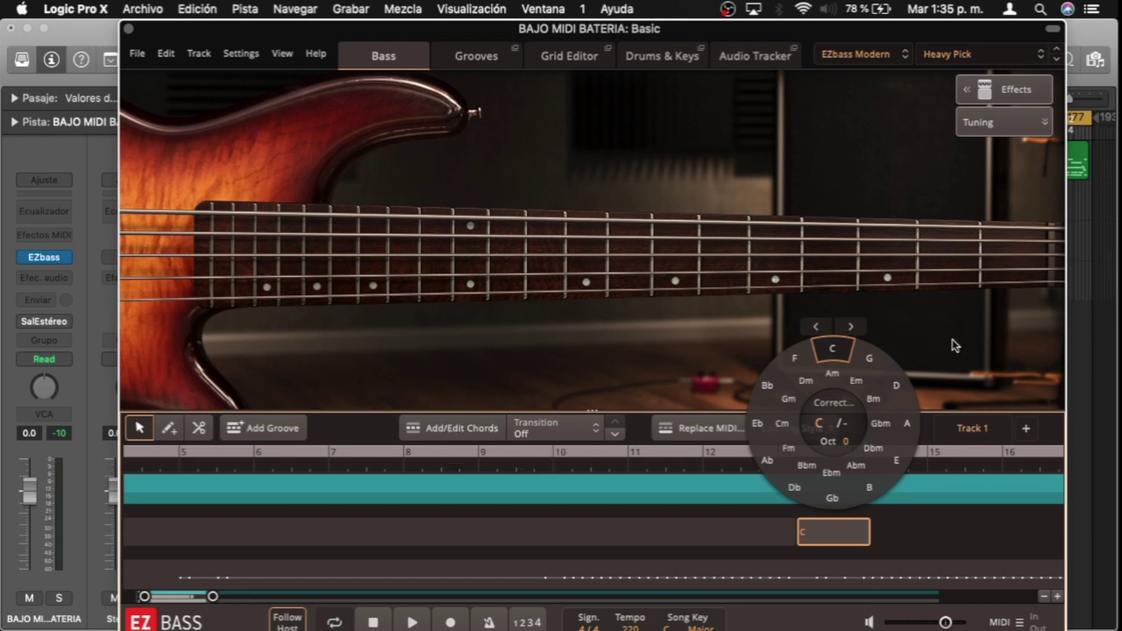
left_click(896, 386)
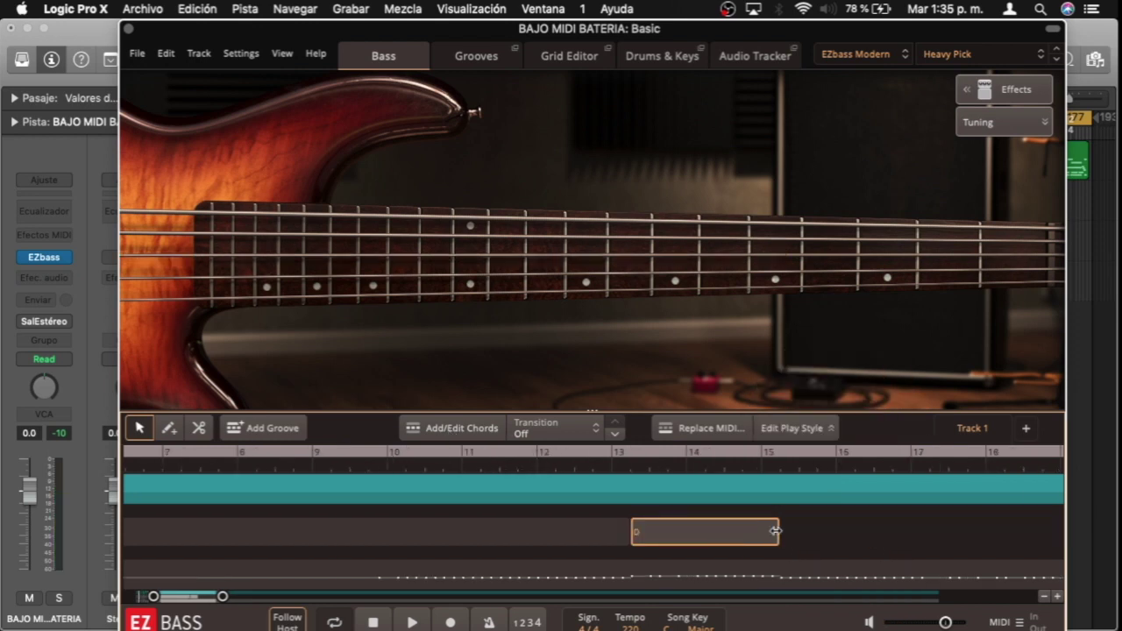
left_click_drag(775, 533, 925, 532)
left_click(1044, 597)
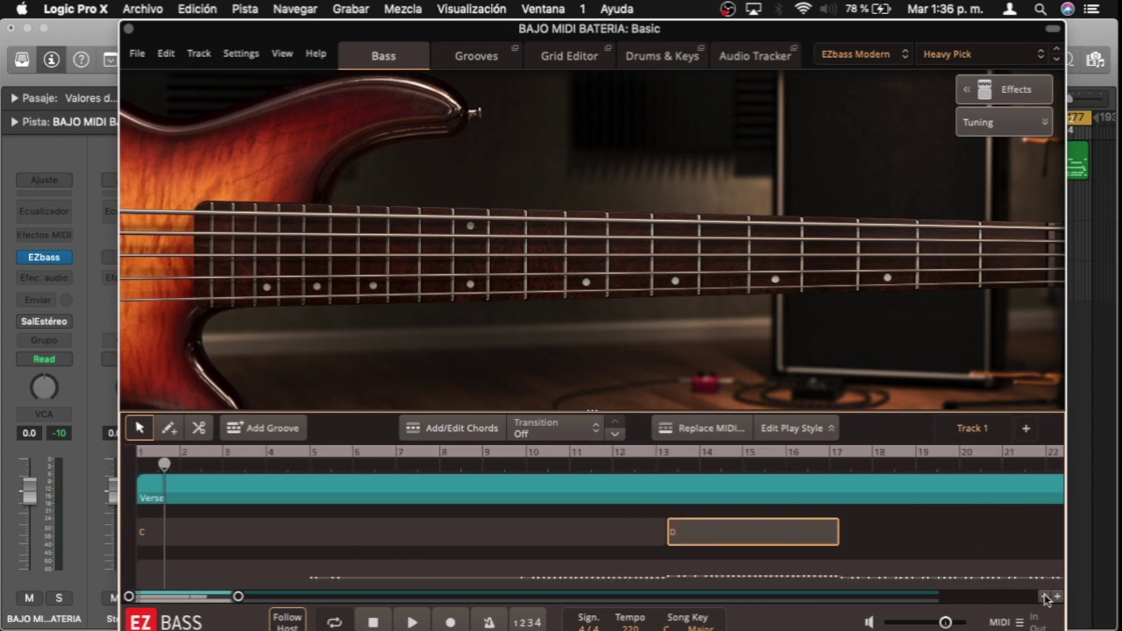
- Play the bass line through the chord change and set the second chord block back to C
key("space")
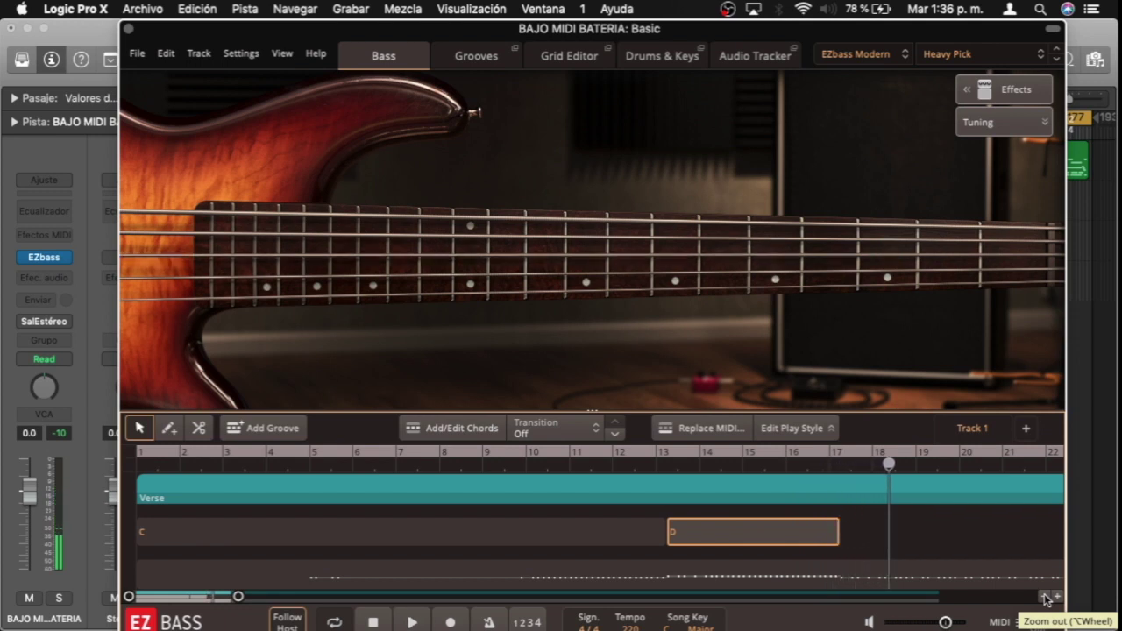
left_click(706, 534)
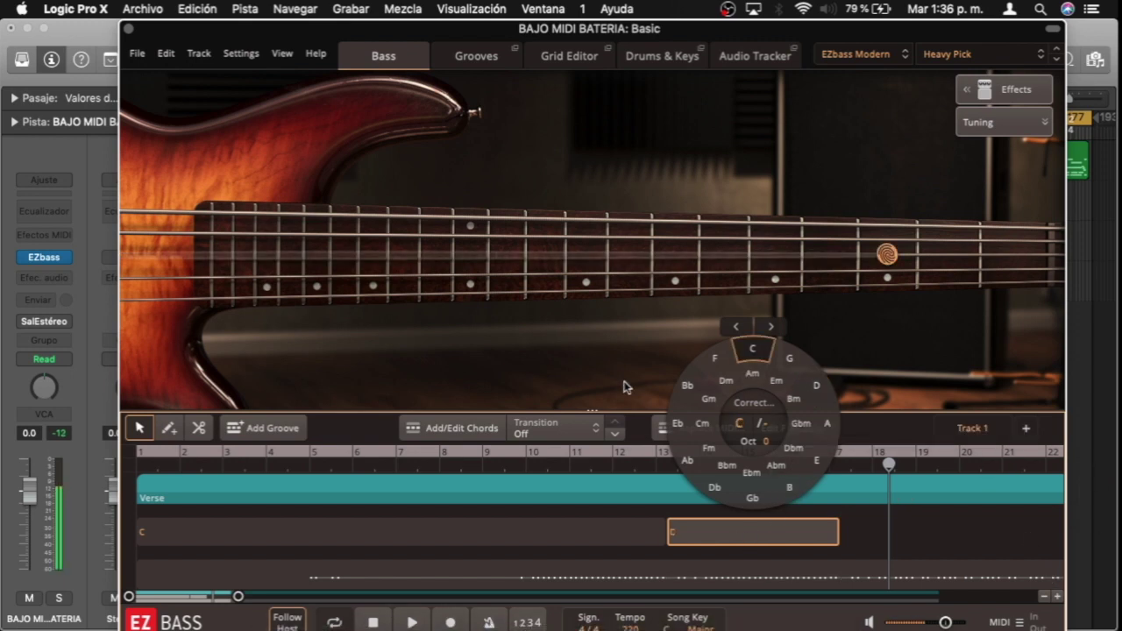
left_click(881, 532)
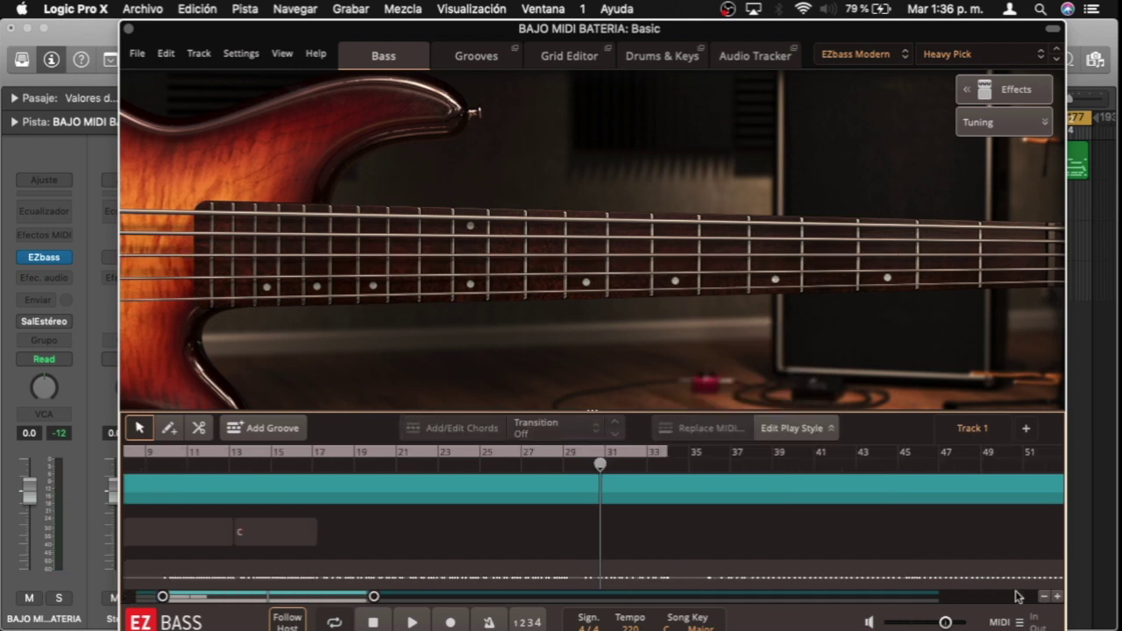
- In the Grid Editor, raise the group of C2 notes around bar 31 by four semitones and play them
left_click(1043, 597)
left_click(1043, 598)
left_click(1043, 597)
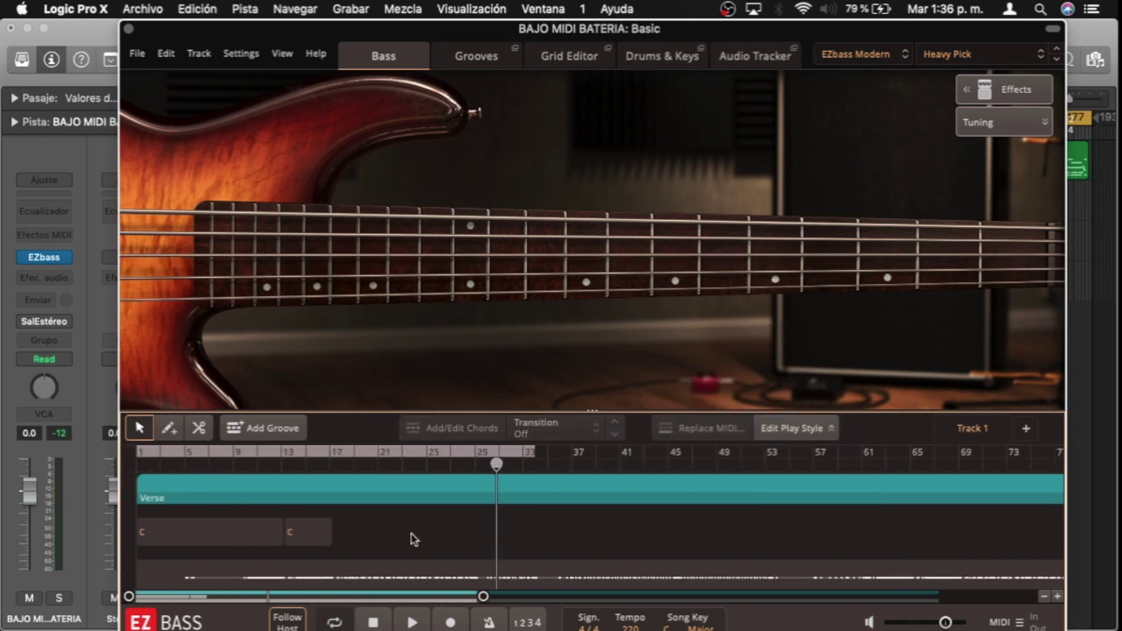
double_click(296, 539)
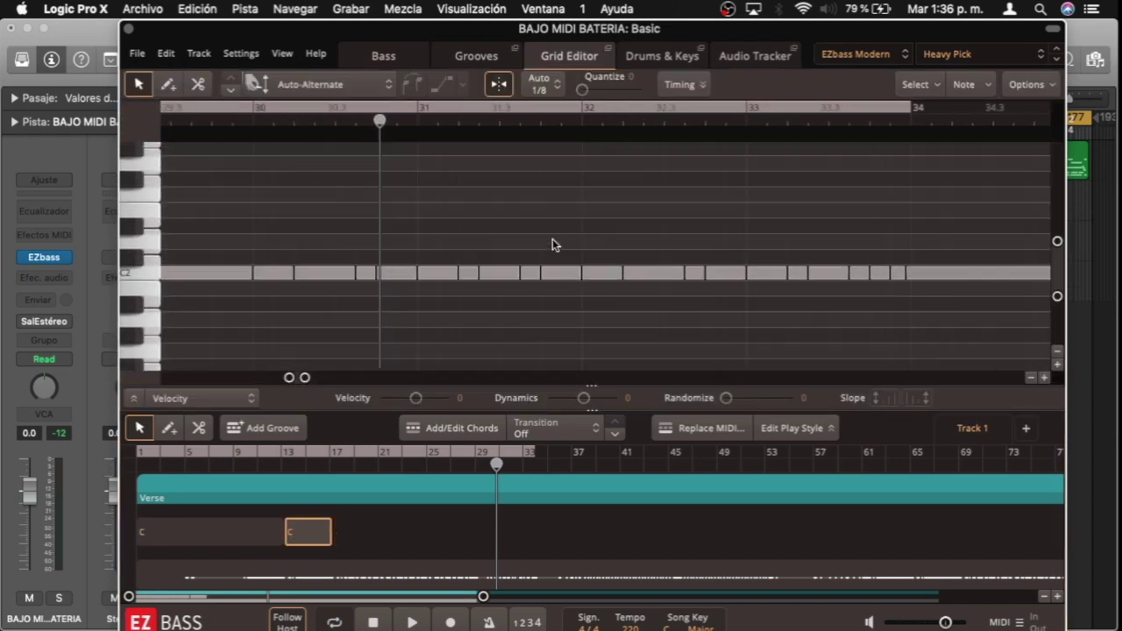
left_click_drag(462, 253, 462, 205)
left_click(370, 121)
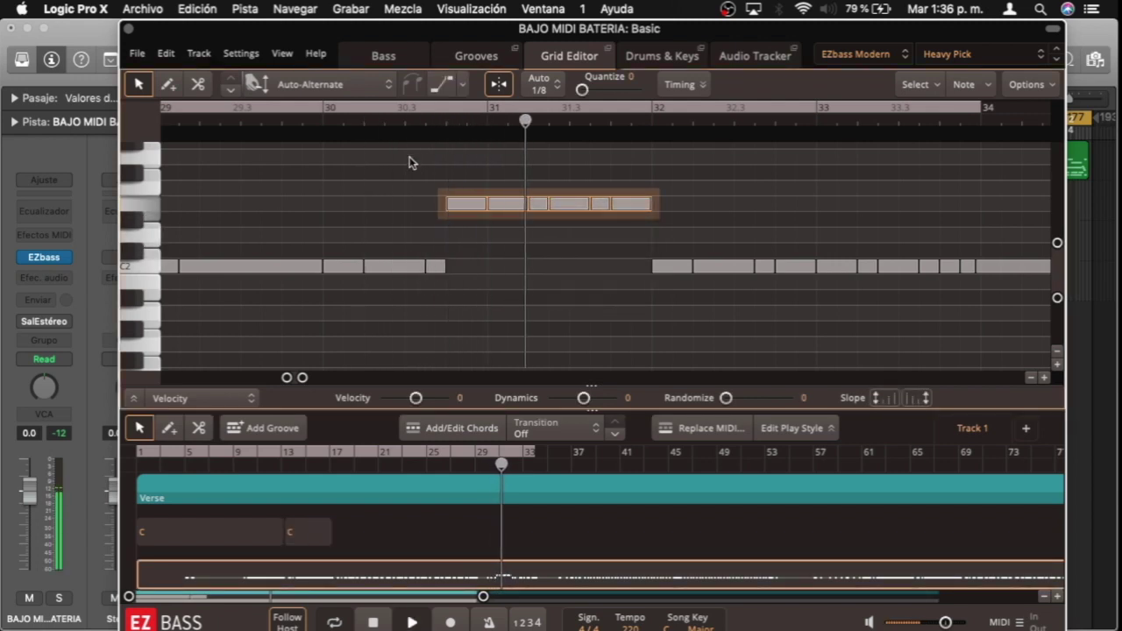
key("space")
scroll(388, 225, "left", 10)
scroll(388, 225, "right", 15)
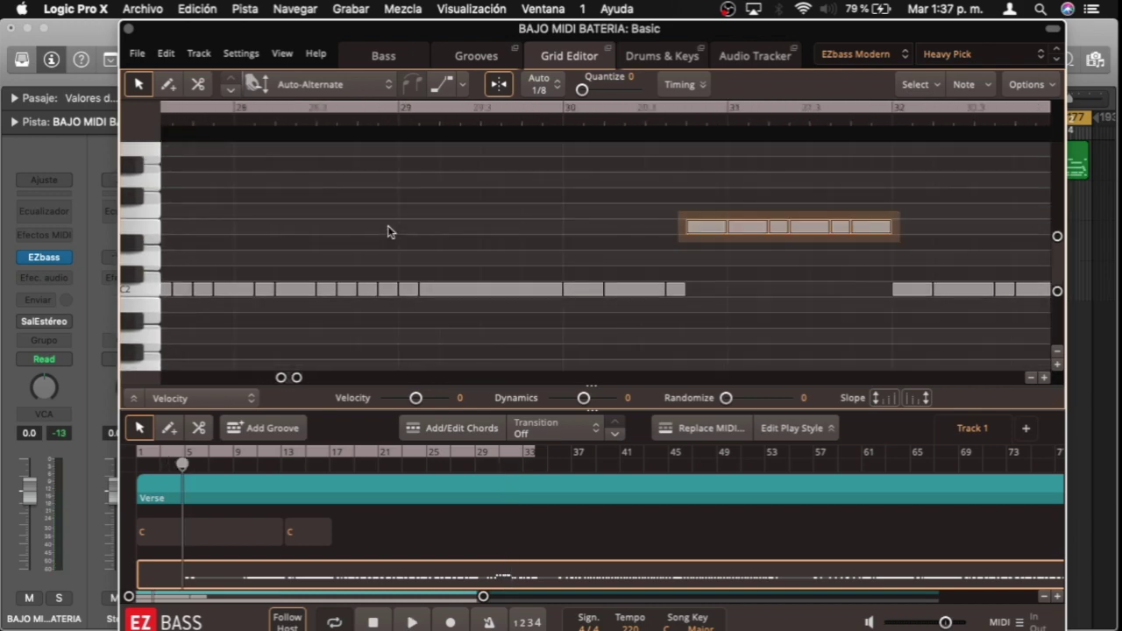
- Move the raised group of notes around bar 31 back down to C2
scroll(387, 228, "left", 6)
scroll(387, 227, "right", 2)
scroll(388, 227, "up", 1)
left_click_drag(659, 181, 655, 246)
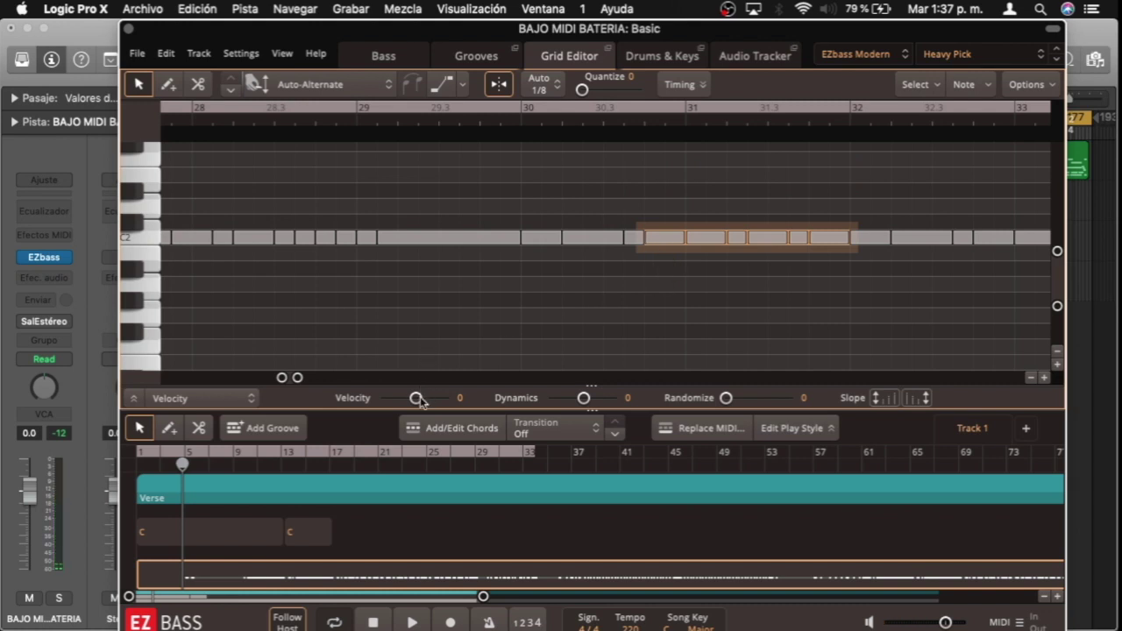
- Try a higher velocity on the selected notes around bar 31, set their Dynamics to 4, and open the Audio Tracker
left_click_drag(416, 401, 435, 402)
left_click_drag(583, 399, 585, 402)
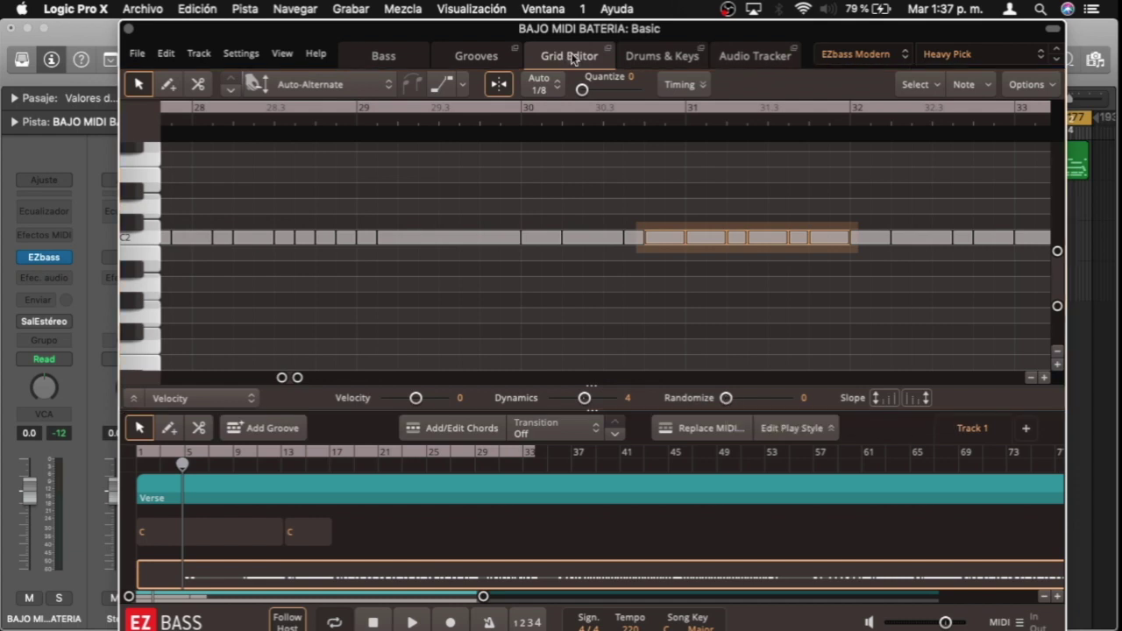
left_click(743, 58)
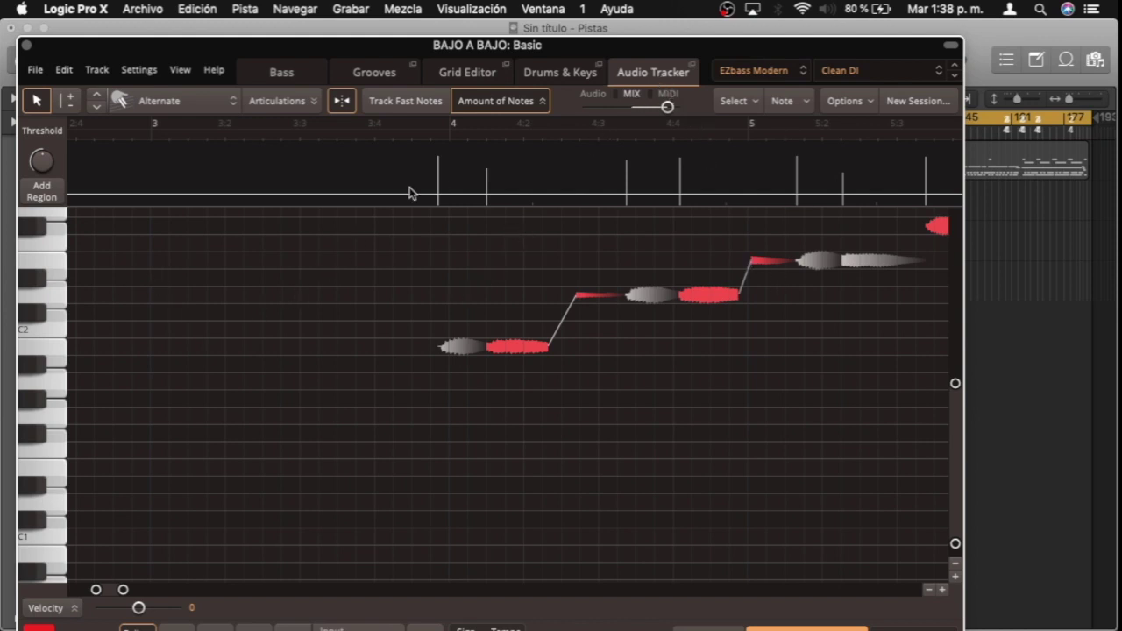
- Play the BAJO A BAJO recording from bar 3, shift the mix from audio only to MIDI, and show the Bass view
left_click(272, 138)
key("space")
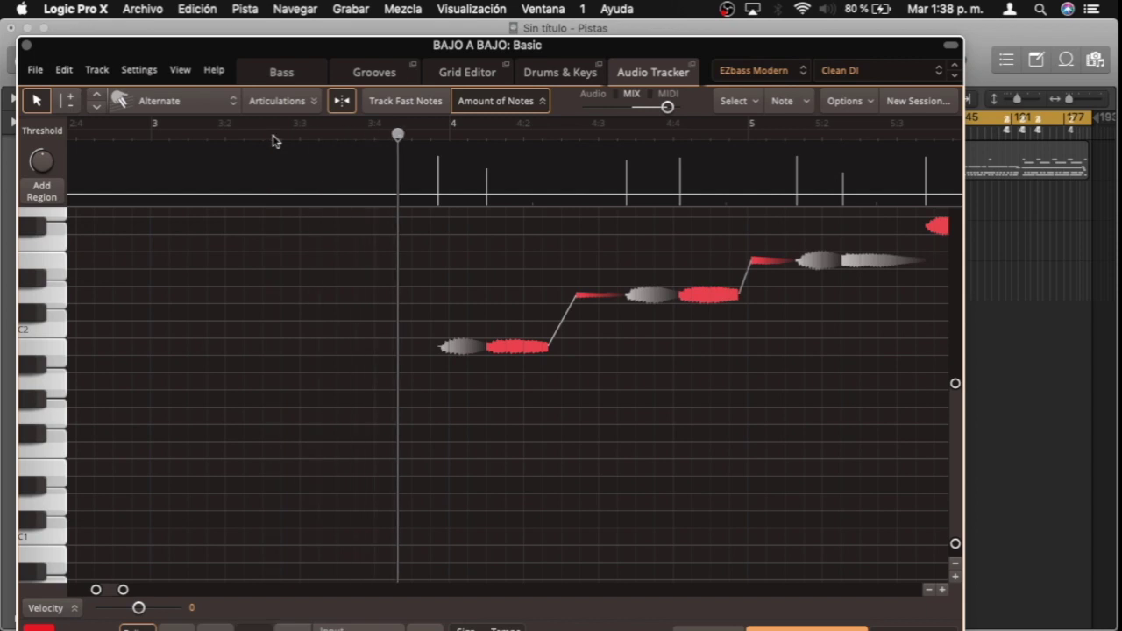
left_click_drag(667, 107, 585, 109)
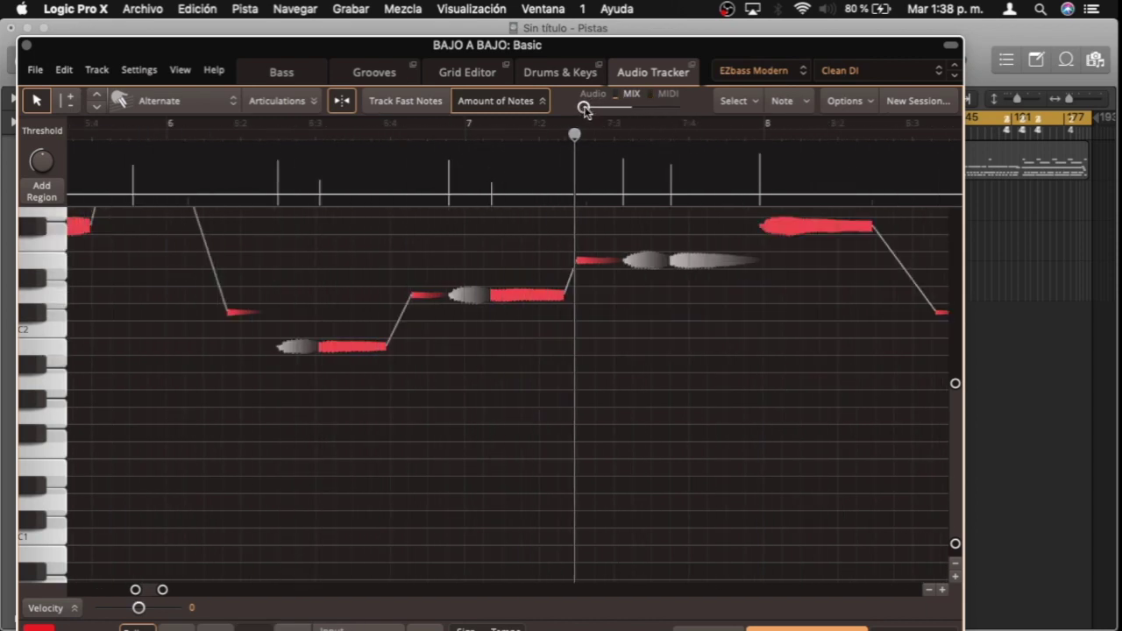
left_click_drag(585, 109, 684, 112)
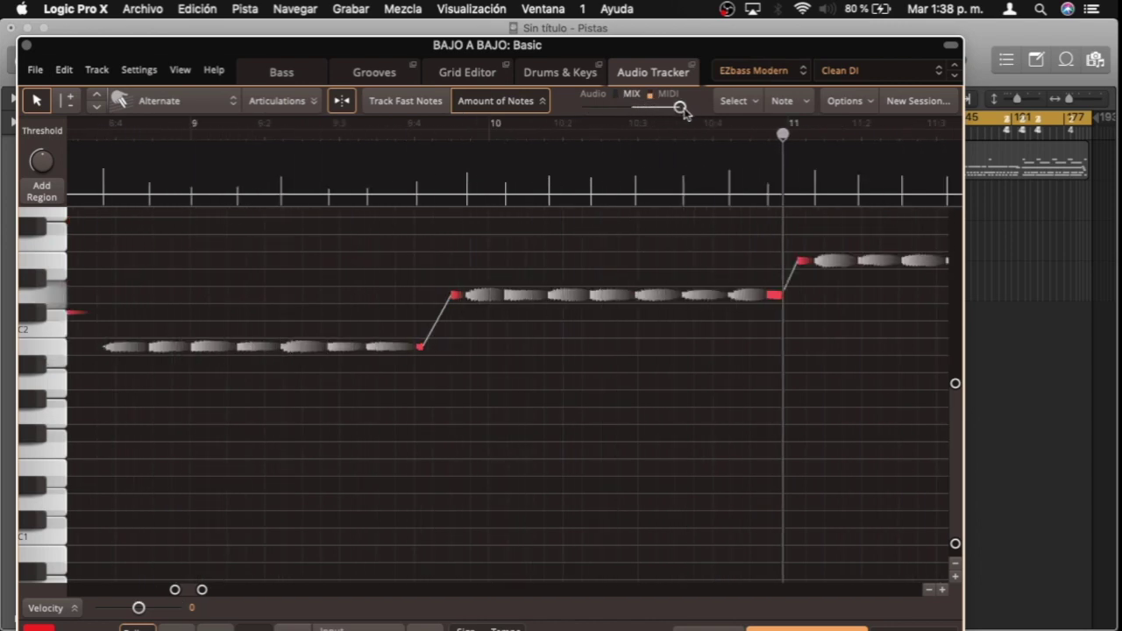
left_click(292, 76)
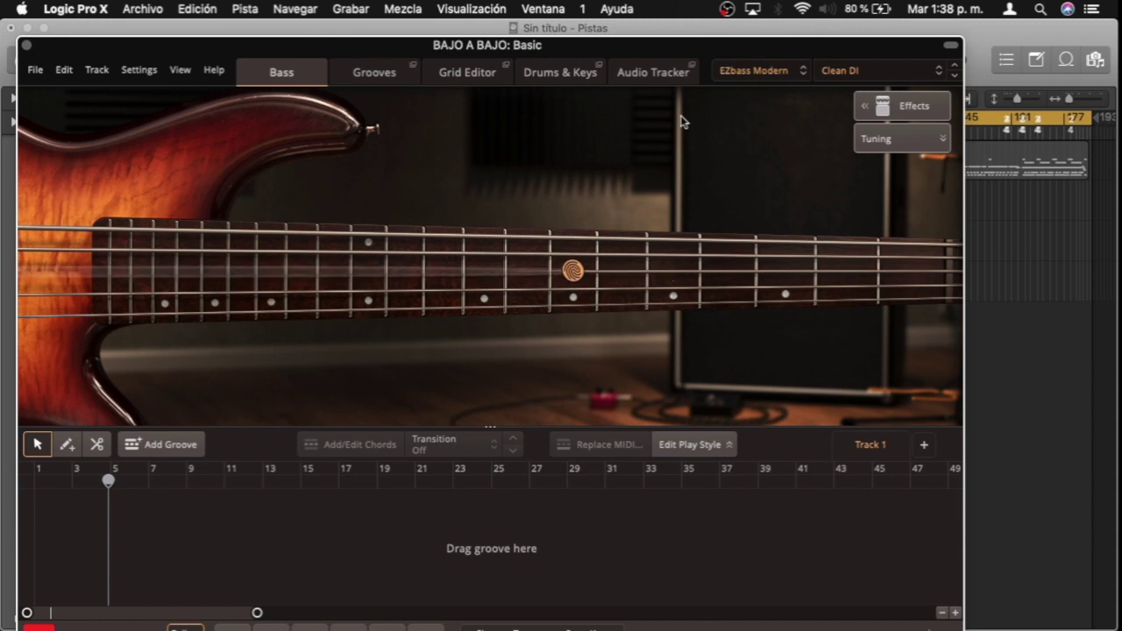
- Return to the Audio Tracker and adjust the note detection threshold, trying it slightly higher before lowering it during playback
left_click(652, 73)
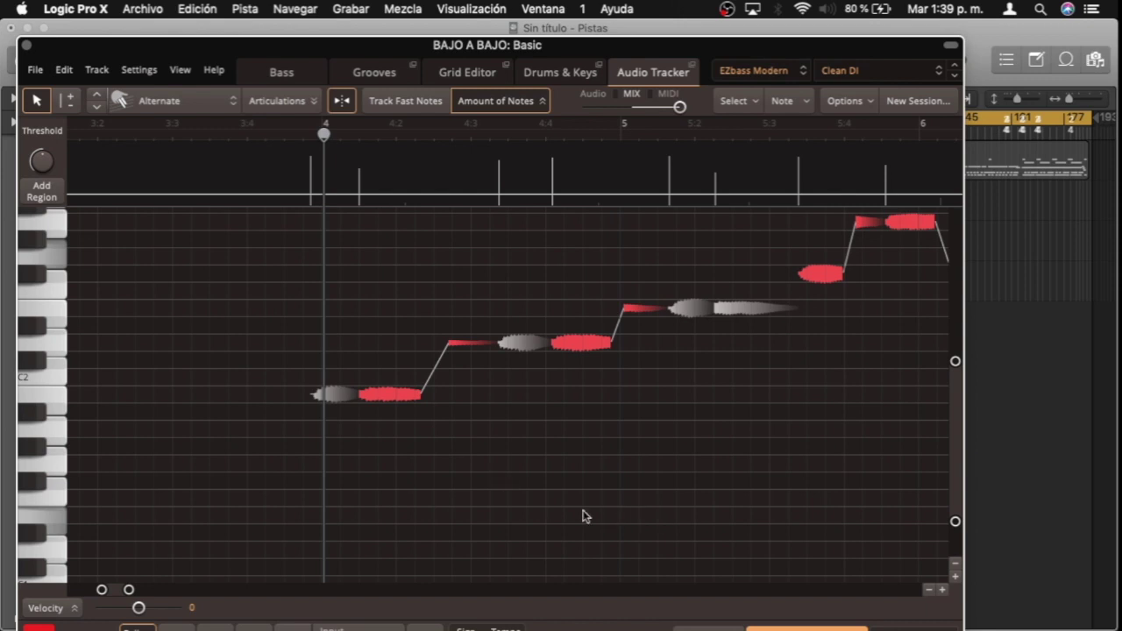
left_click_drag(39, 164, 54, 189)
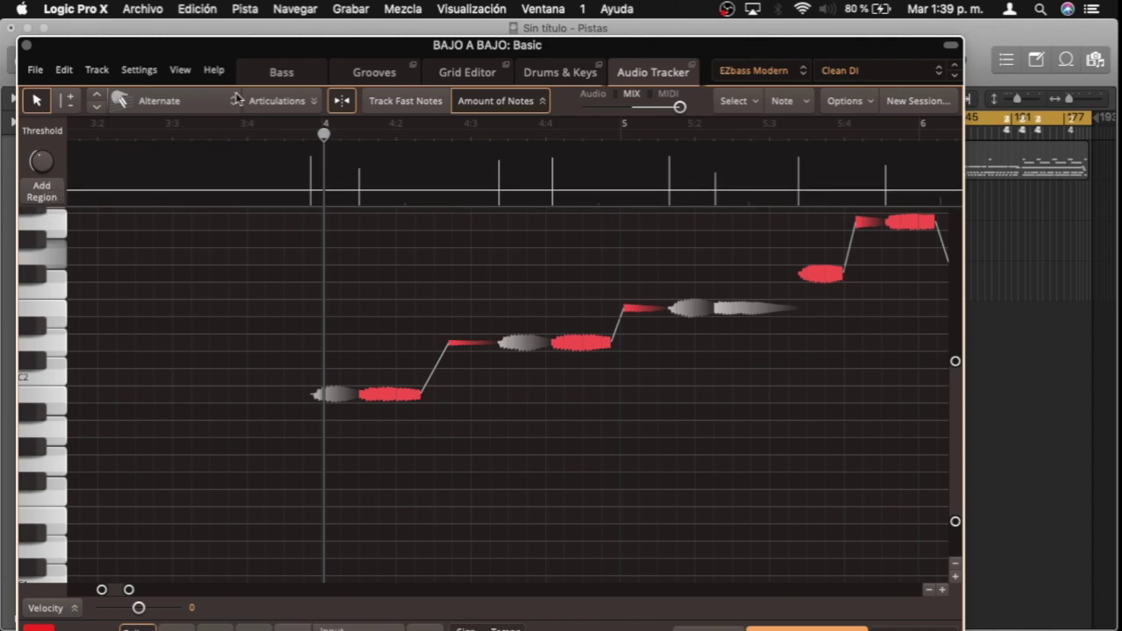
key("space")
left_click_drag(43, 159, 46, 141)
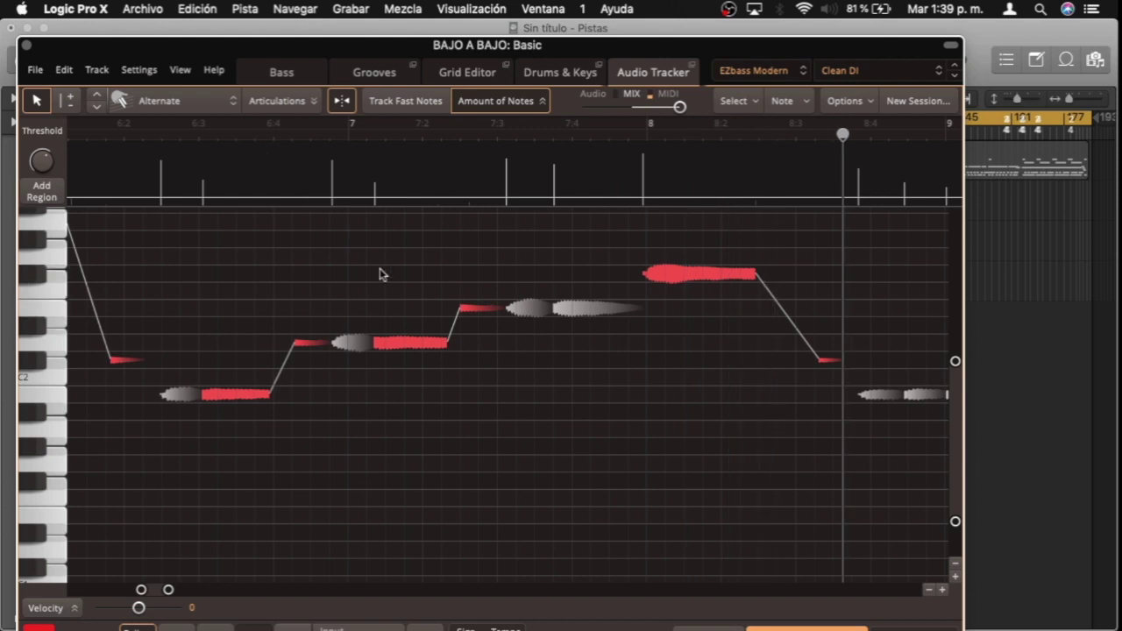
- Select the long slide note at bar 8 and show the articulation lanes for the tracked notes
left_click(668, 281)
scroll(451, 307, "left", 3)
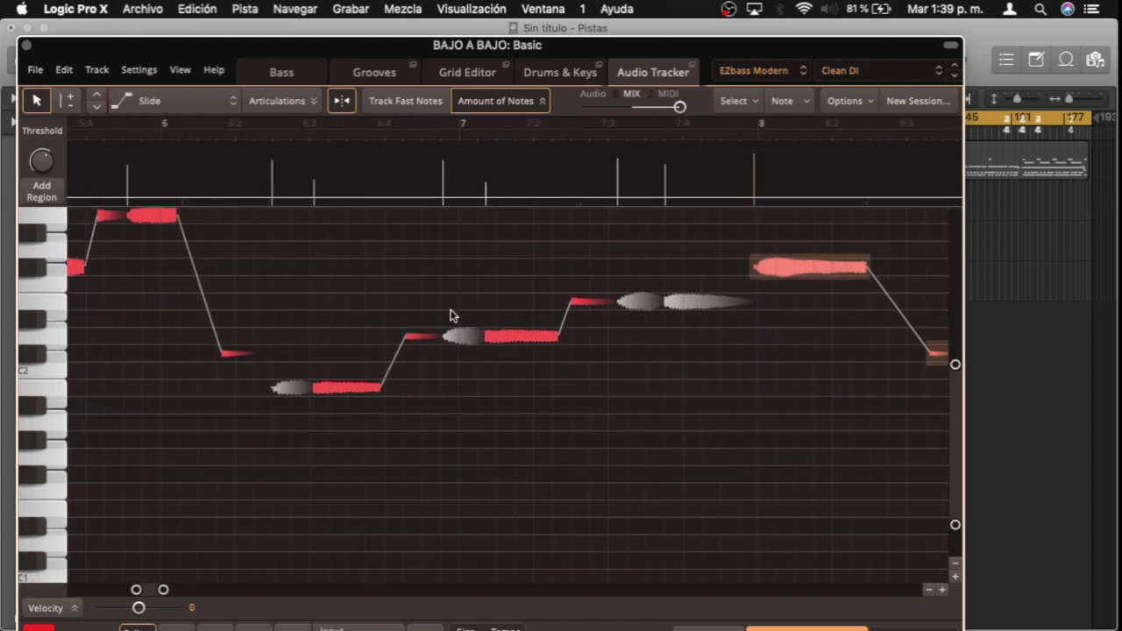
scroll(451, 315, "up", 2)
left_click(297, 104)
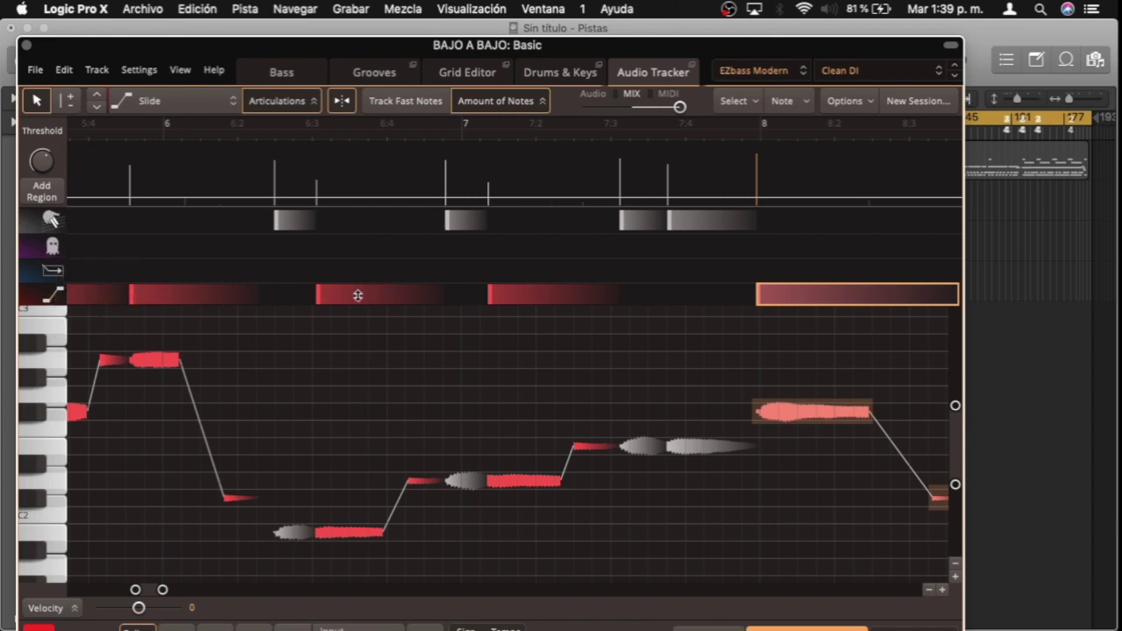
scroll(262, 325, "left", 15)
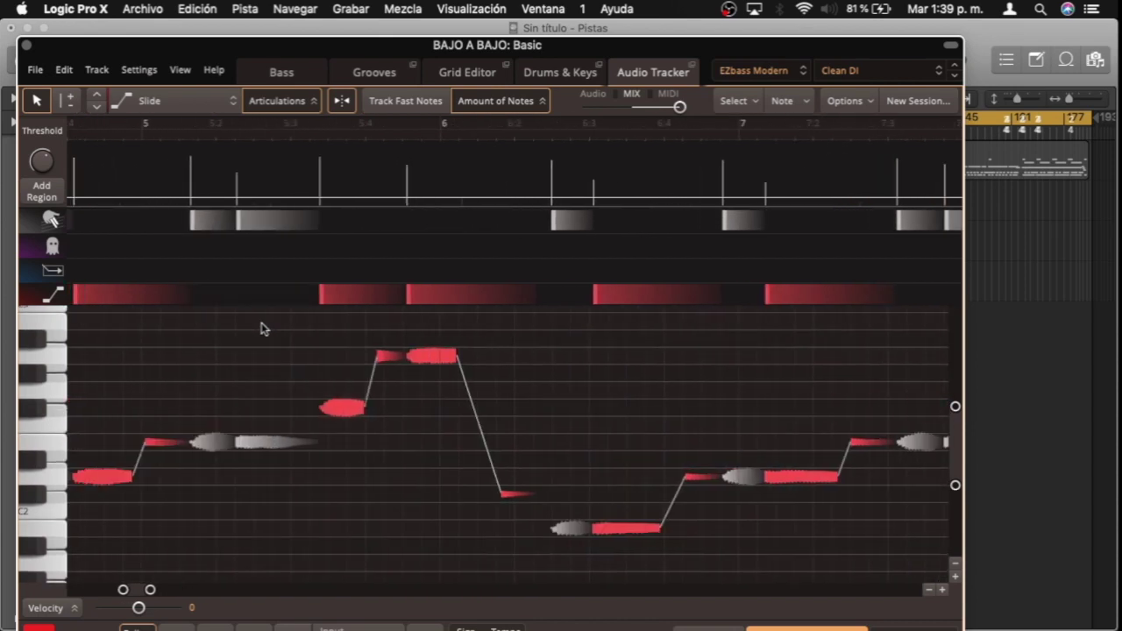
- Try the Ghost articulation on the slide note at beat 4 of bar 4 and play it from just before bar 4
left_click(185, 135)
key("space")
key("space")
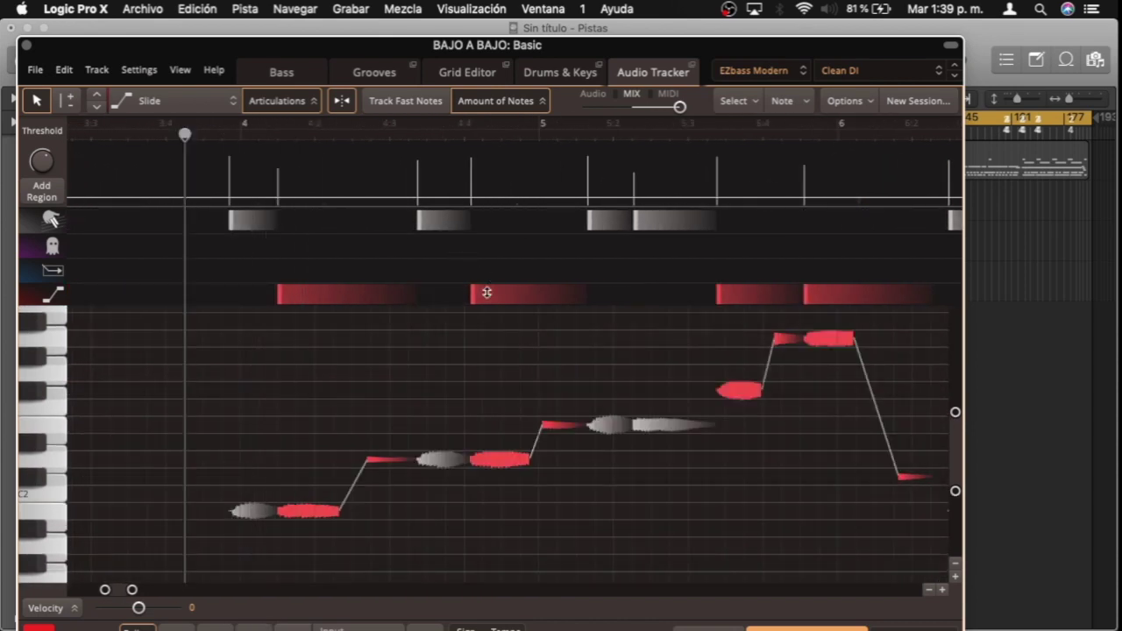
left_click(487, 293)
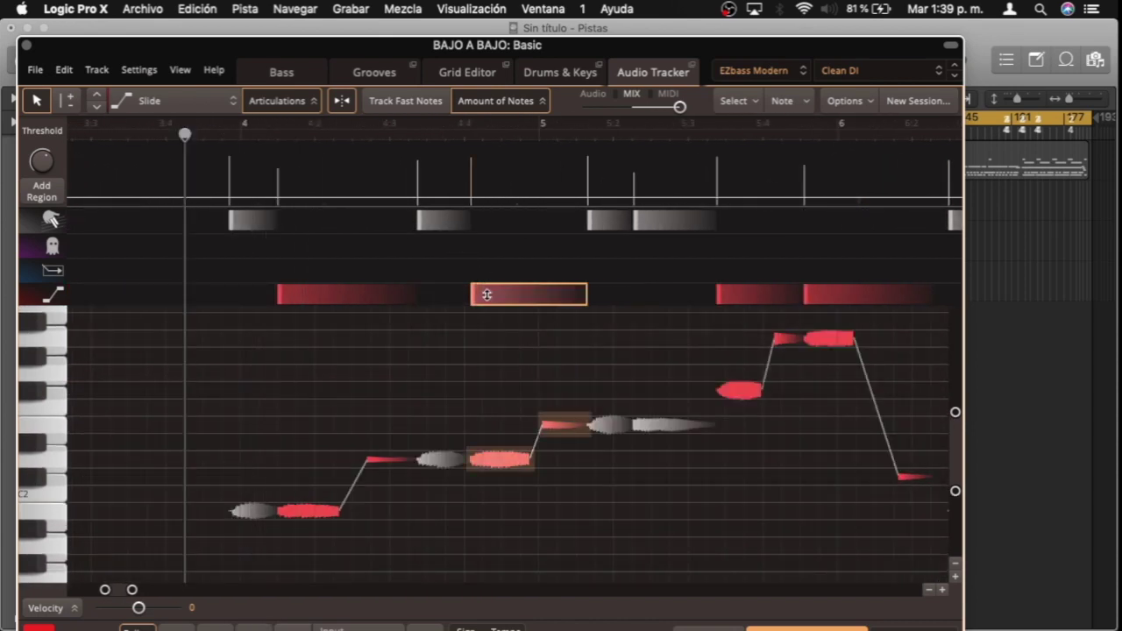
left_click_drag(487, 295, 487, 248)
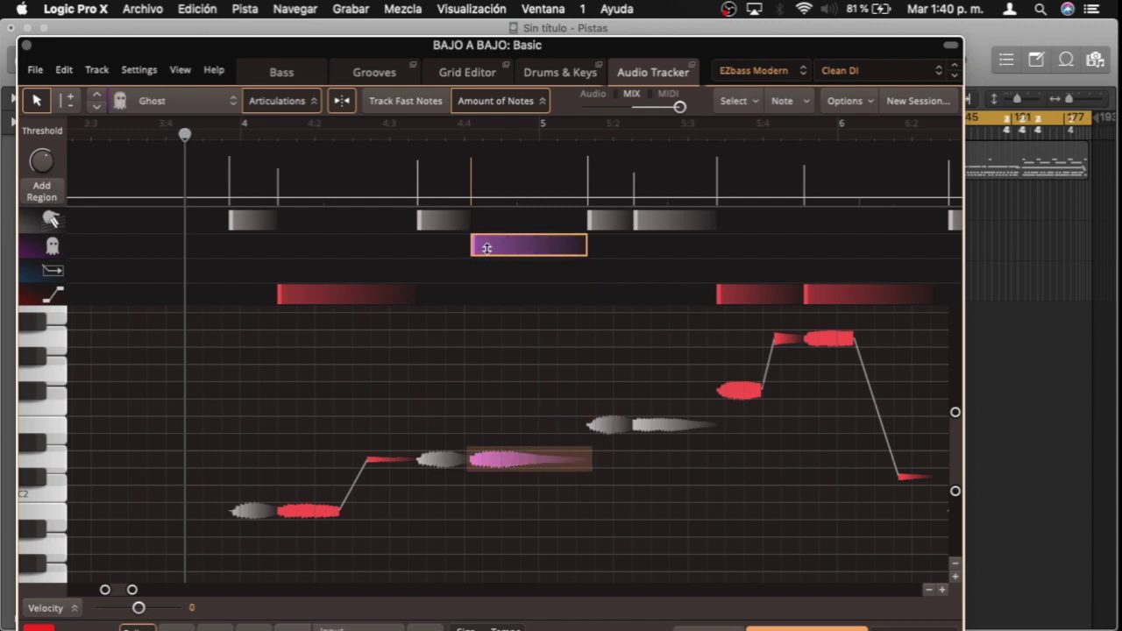
key("space")
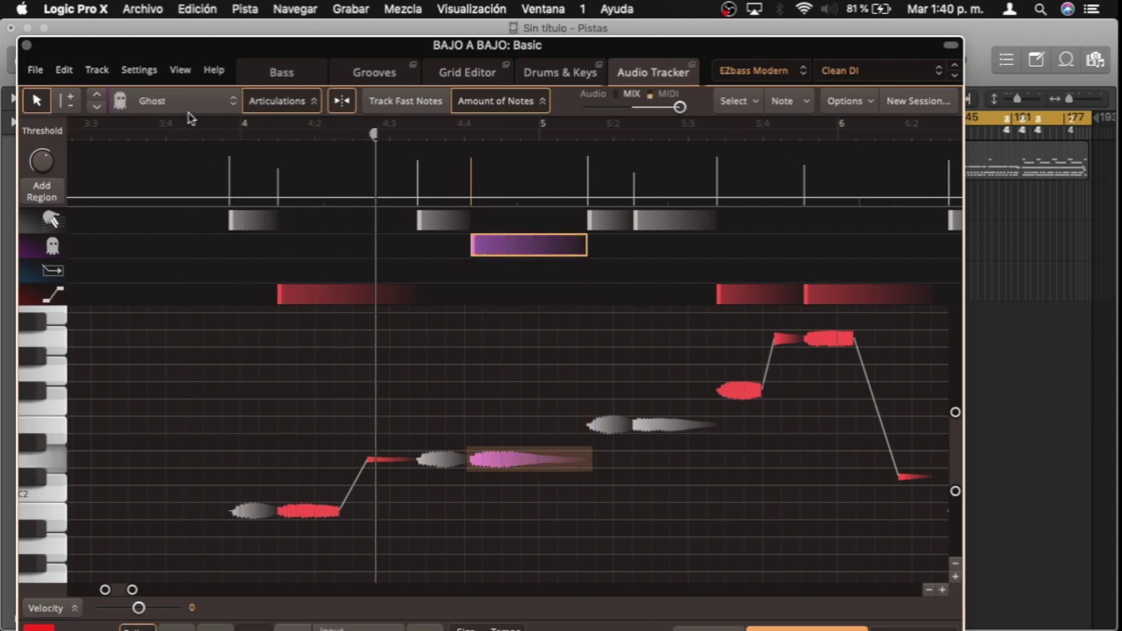
left_click(178, 138)
key("space")
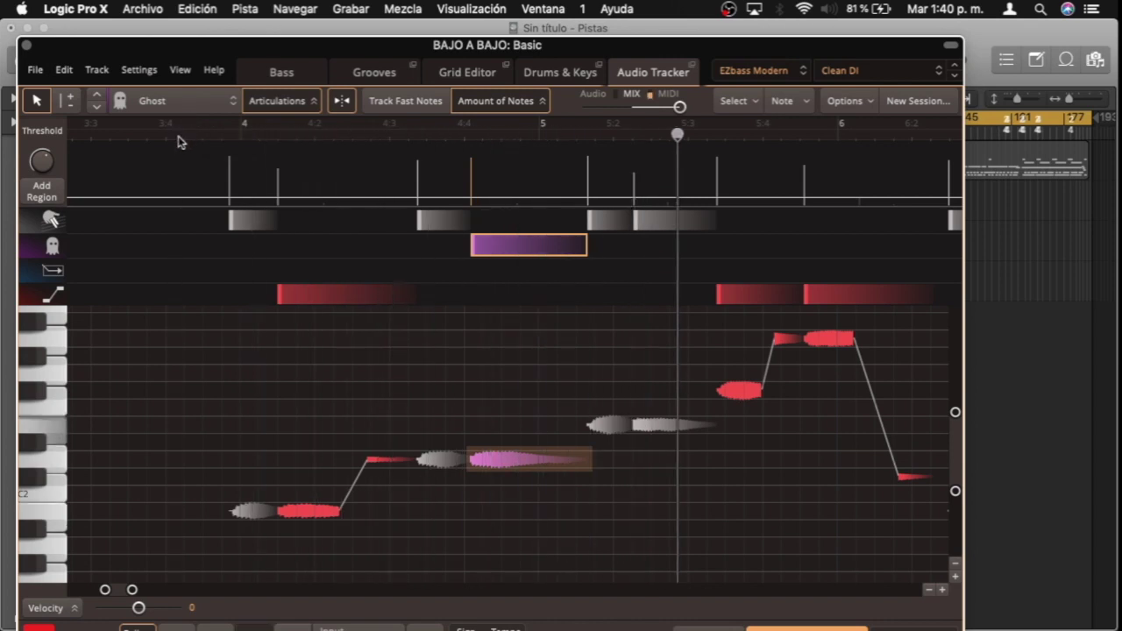
- Try Ghost on the slide note just before bar 6 with playback, and return both Ghost notes to Slide
left_click_drag(819, 298, 815, 247)
left_click(154, 132)
key("space")
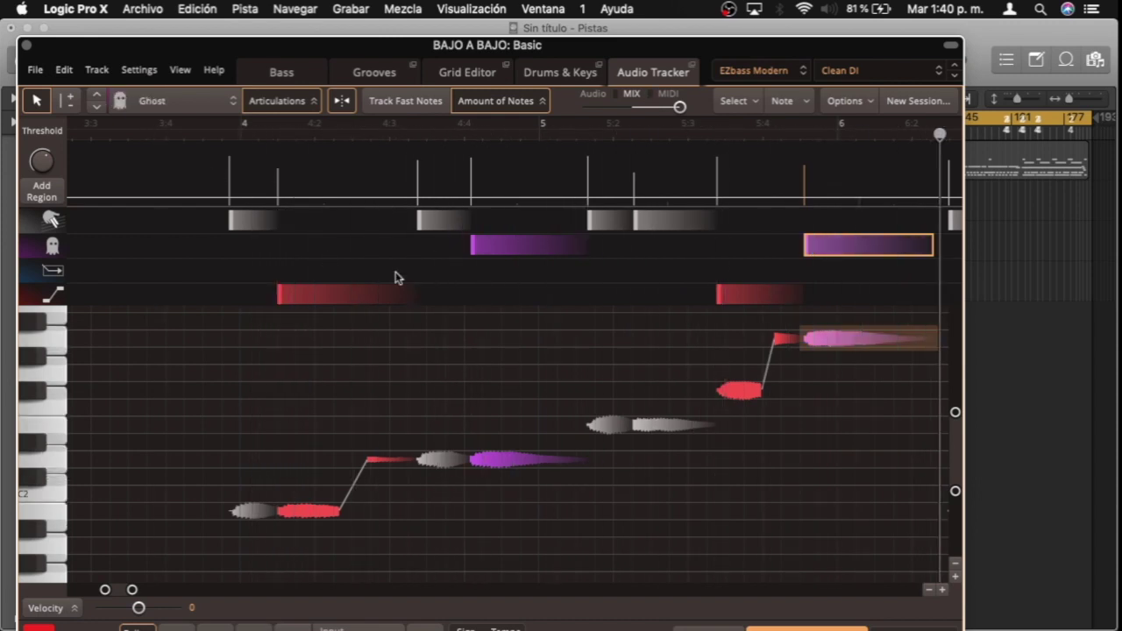
left_click_drag(495, 248, 494, 283)
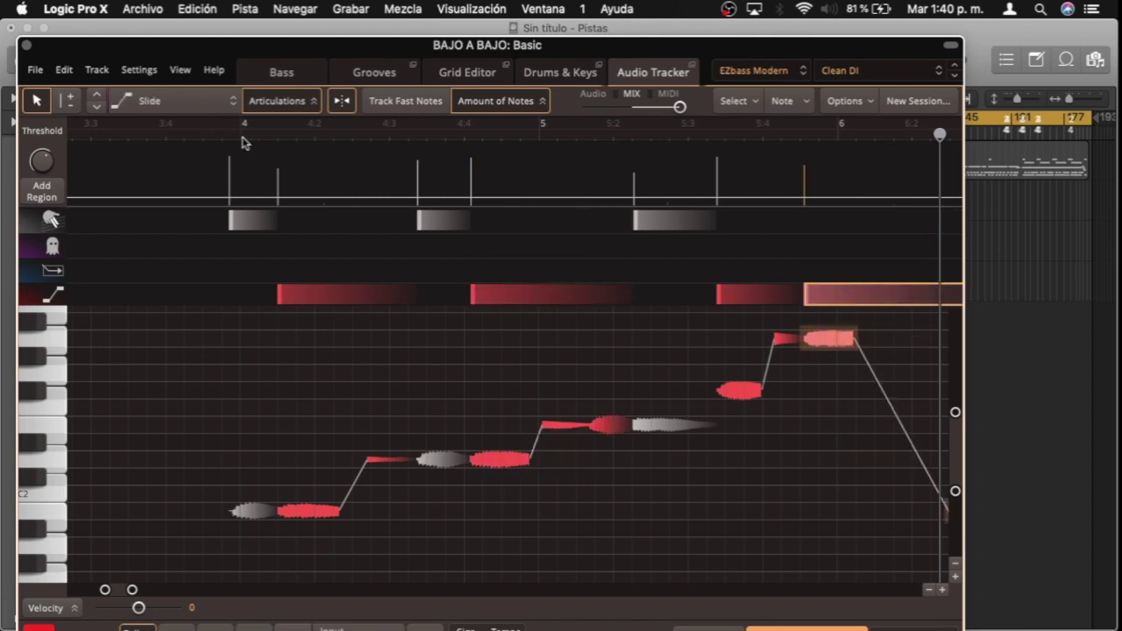
- Try the Grace Down articulation on the slide notes just after bar 4 and just before bar 6, playing each change
left_click_drag(305, 300, 306, 270)
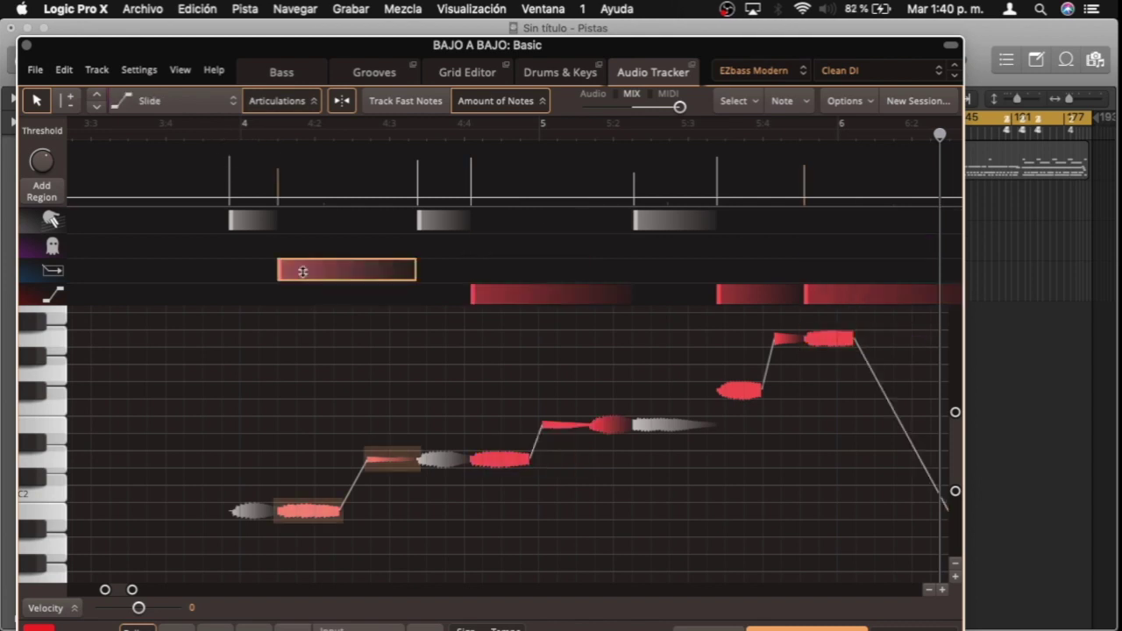
left_click(191, 133)
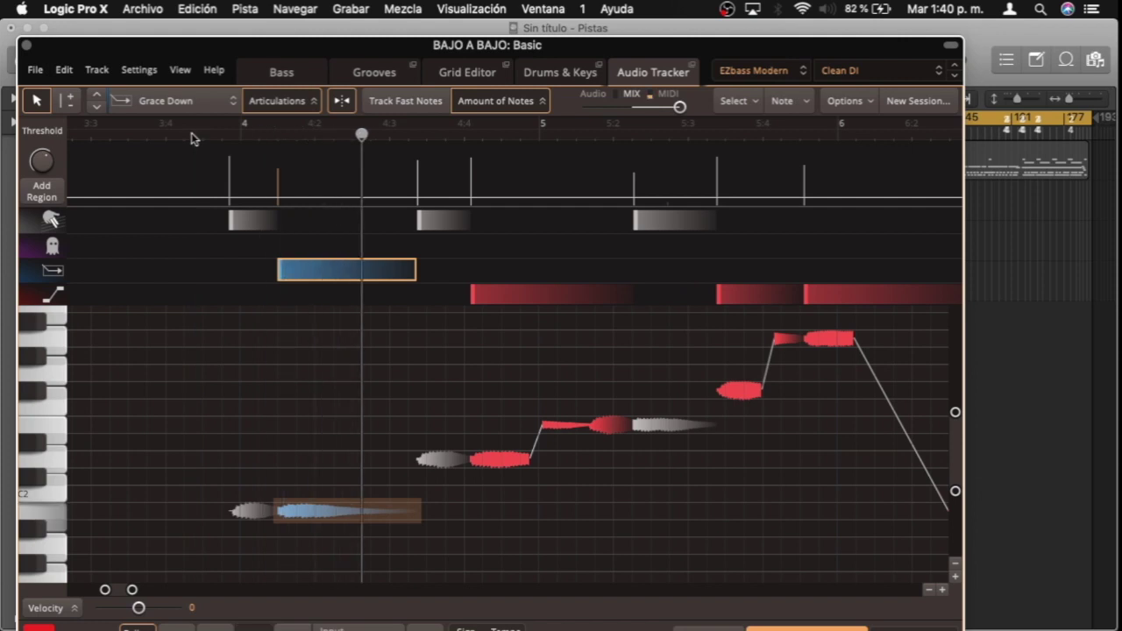
left_click_drag(819, 297, 819, 273)
left_click(213, 139)
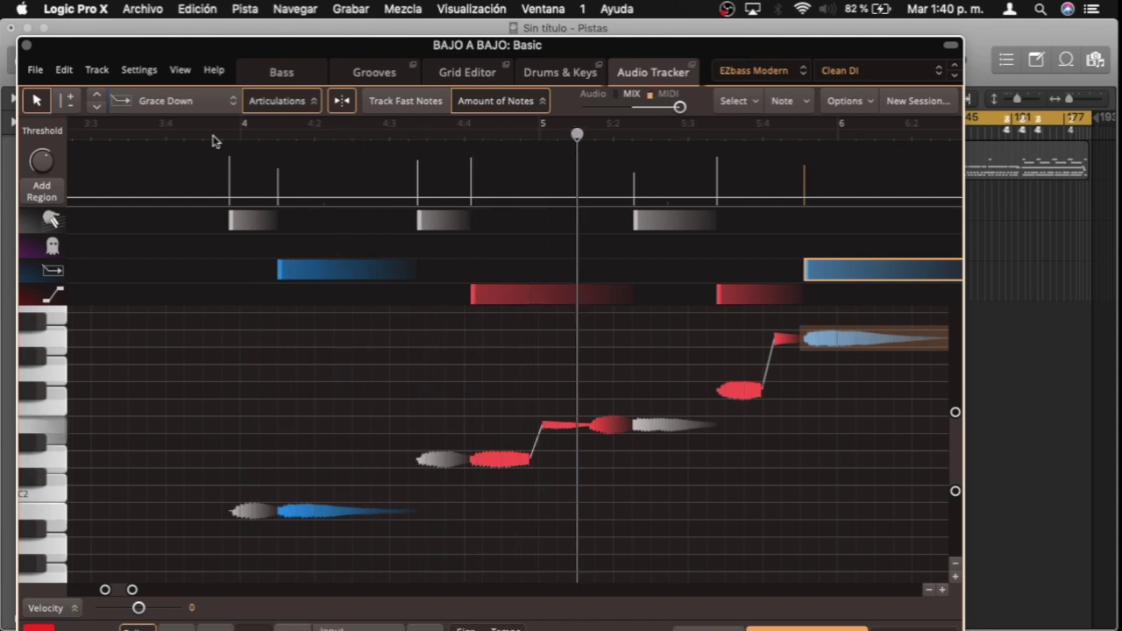
- Return the Grace Down notes just after bar 4 and just before bar 6 to Slide
scroll(232, 290, "up", 3)
scroll(259, 461, "down", 3)
scroll(259, 461, "left", 1)
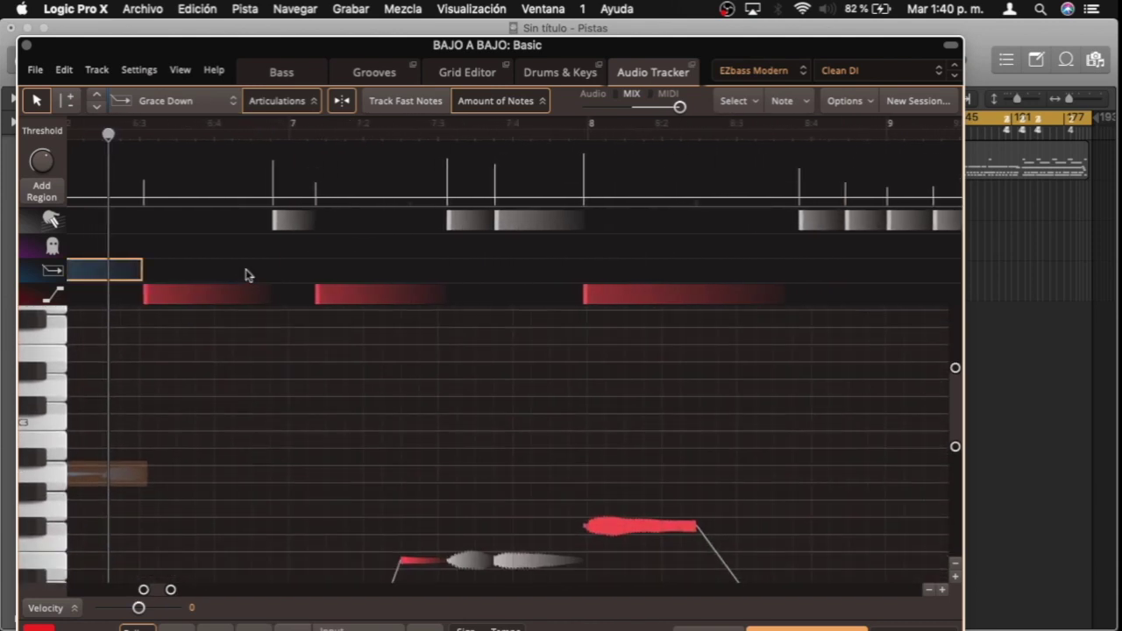
scroll(246, 276, "up", 5)
scroll(261, 388, "down", 5)
scroll(193, 248, "left", 2)
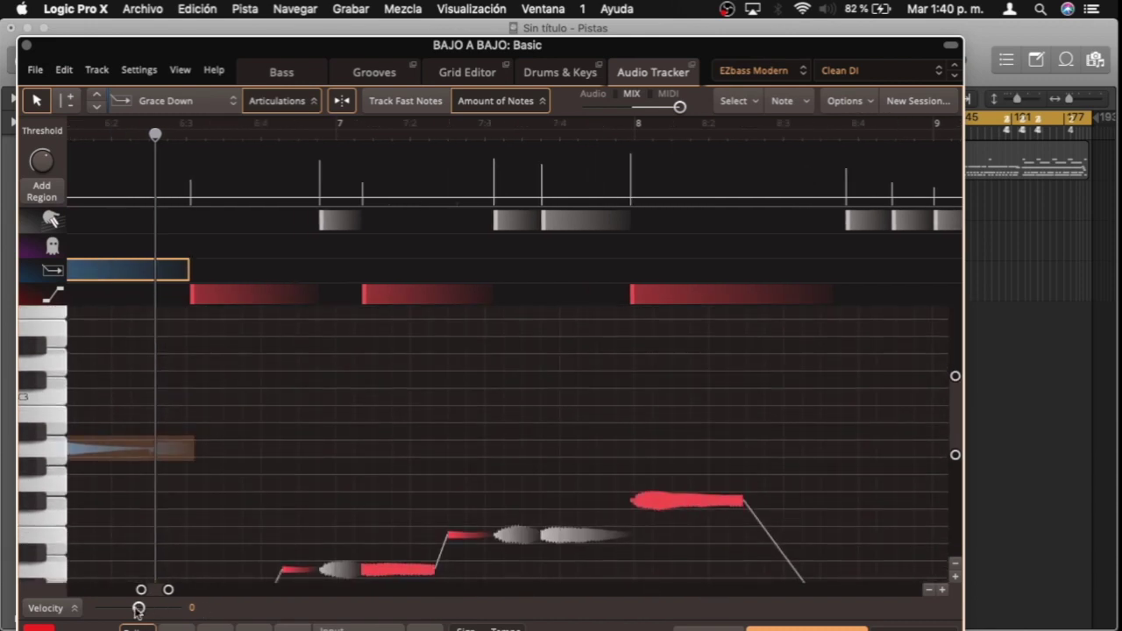
left_click_drag(151, 592, 119, 593)
left_click(266, 271)
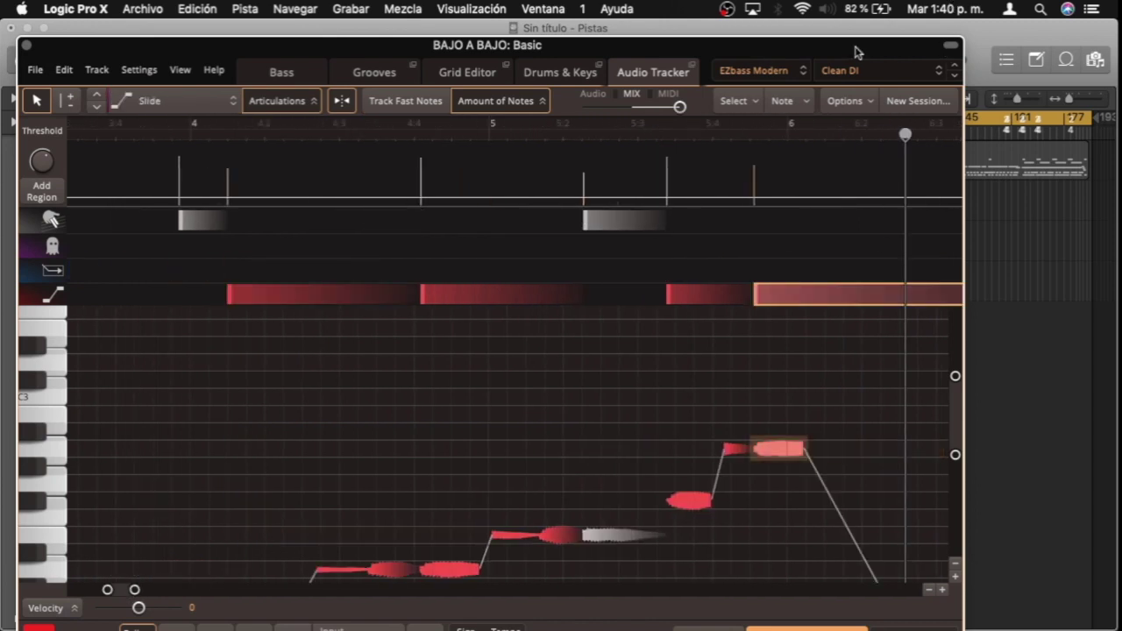
- Move the plug-in window up to uncover its transport and play the tracked bass from bar 4
left_click_drag(856, 52, 859, 5)
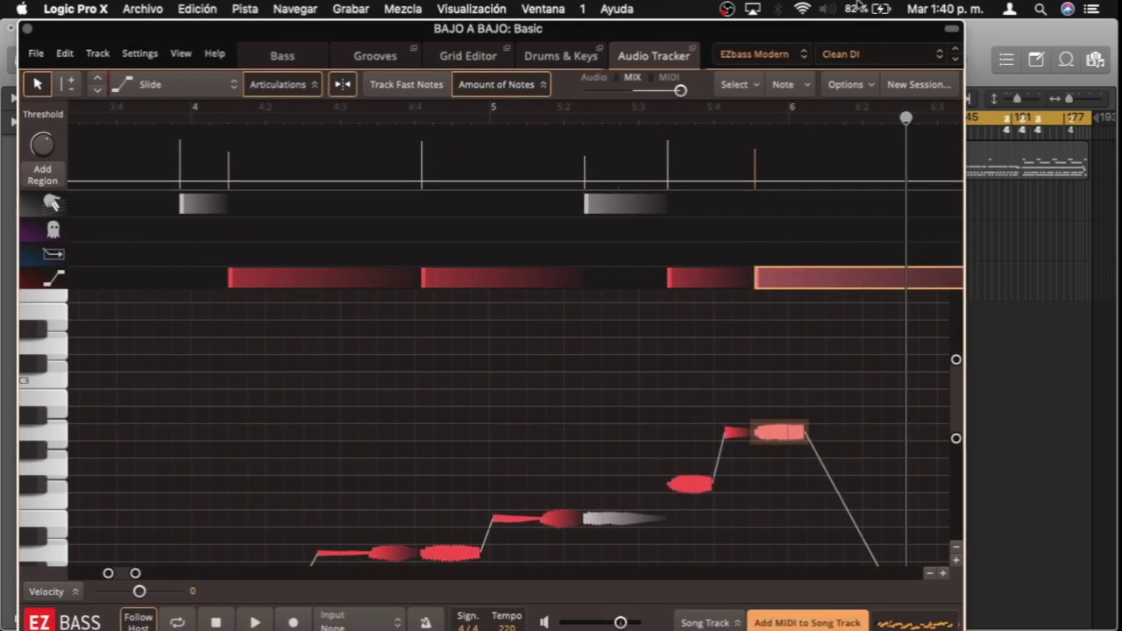
double_click(195, 121)
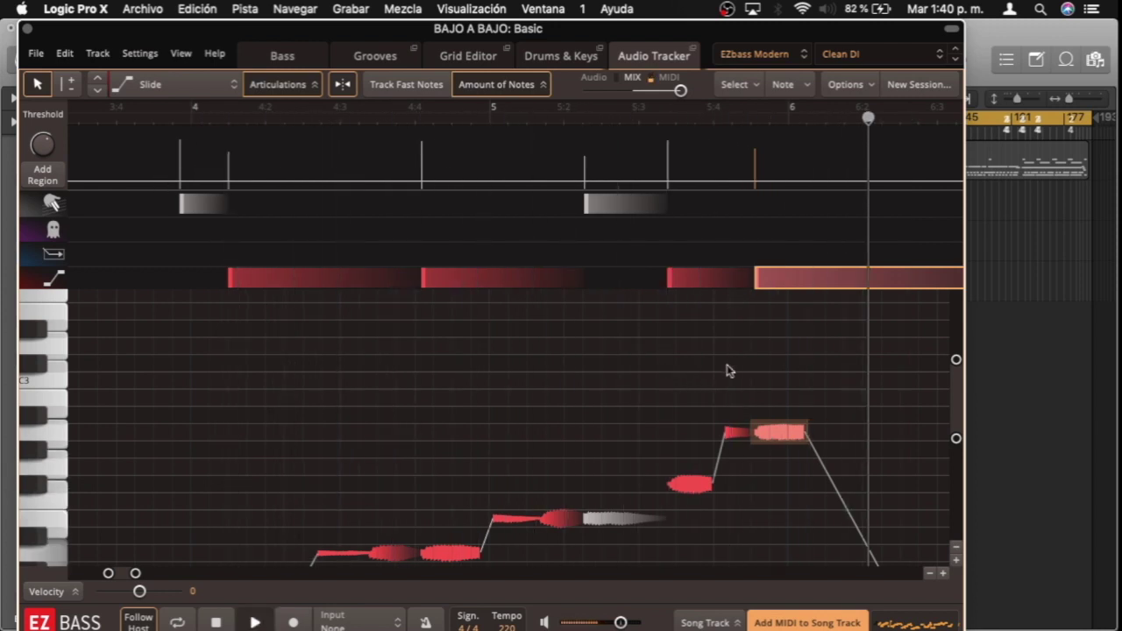
key("space")
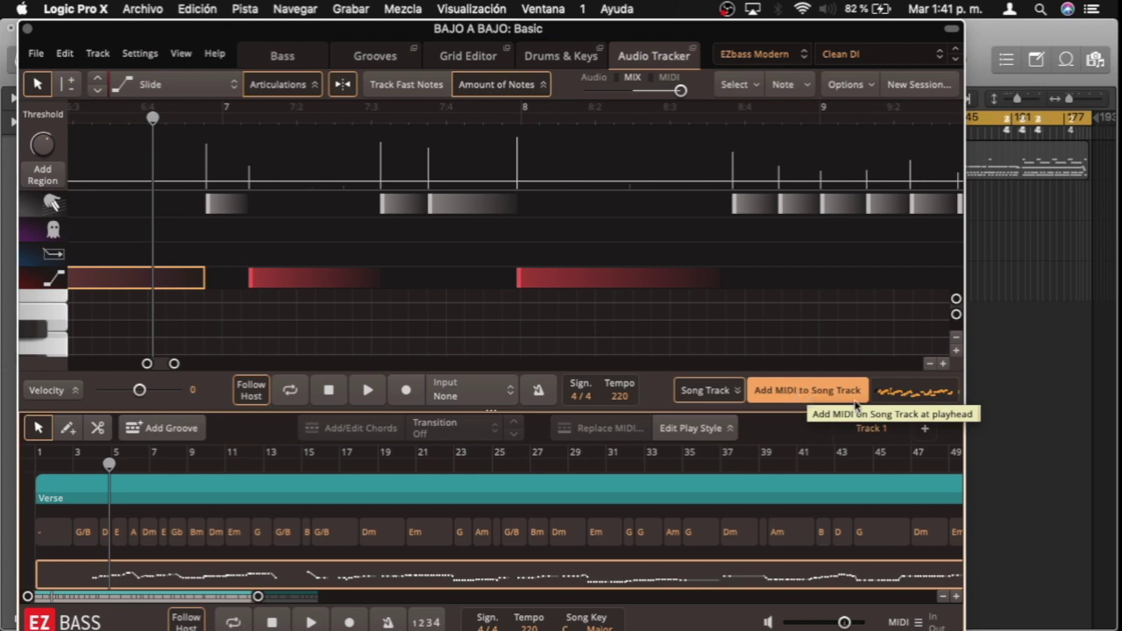
- In the song track, select the Verse block and the Em chord at bar 11
left_click(444, 486)
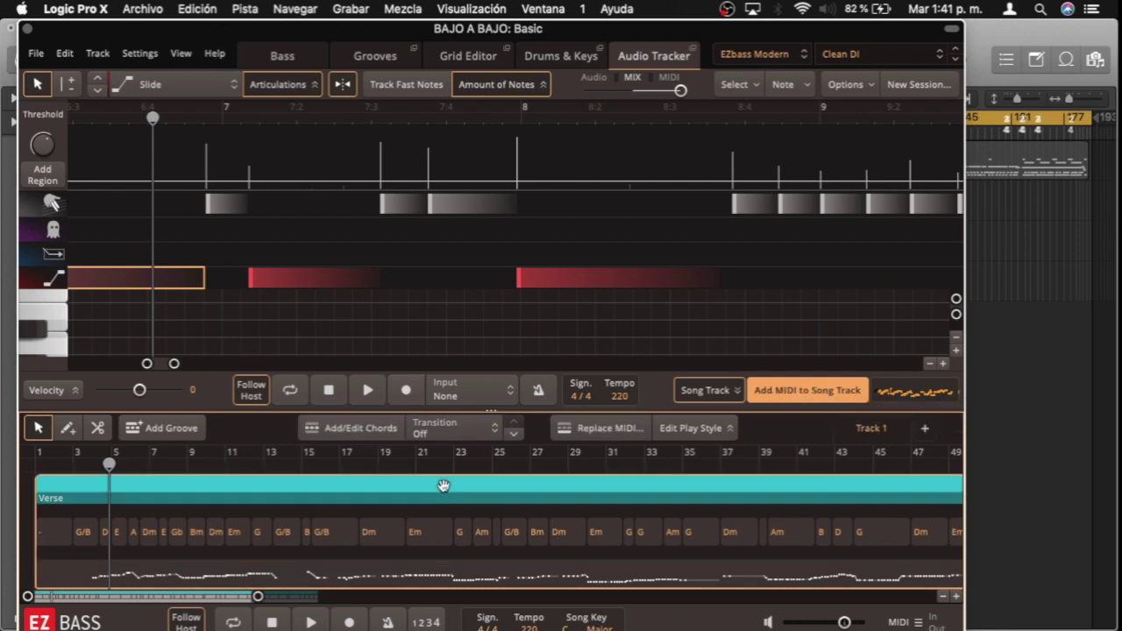
scroll(371, 291, "down", 4)
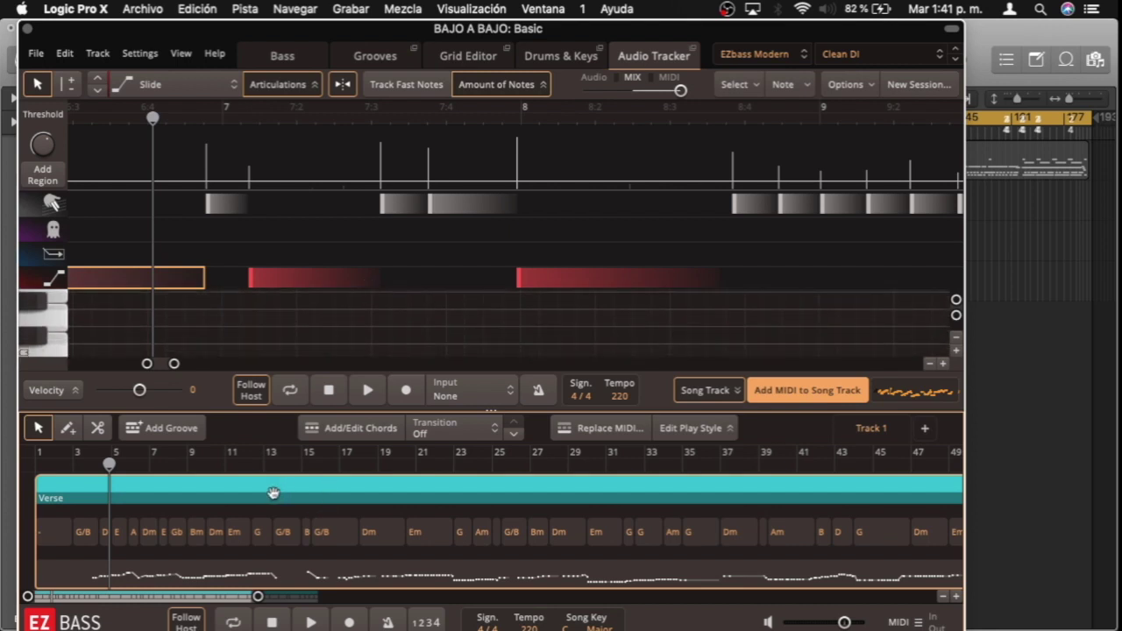
left_click(235, 534)
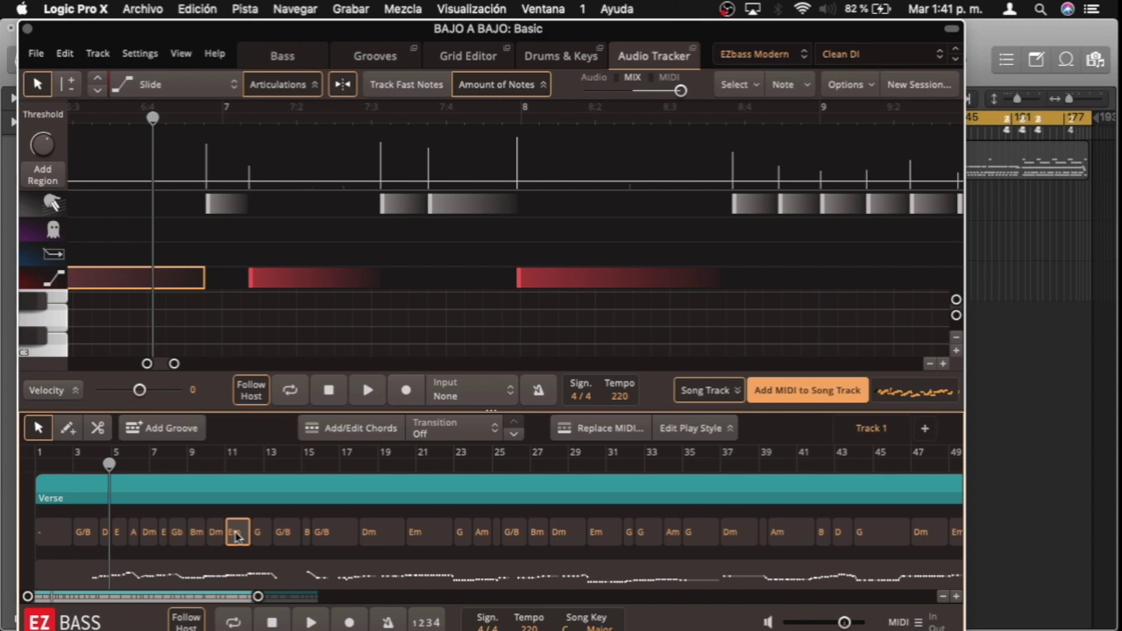
- Open the converted bass line in the Grid Editor and play it from bar 3 until just past bar 6
left_click(466, 55)
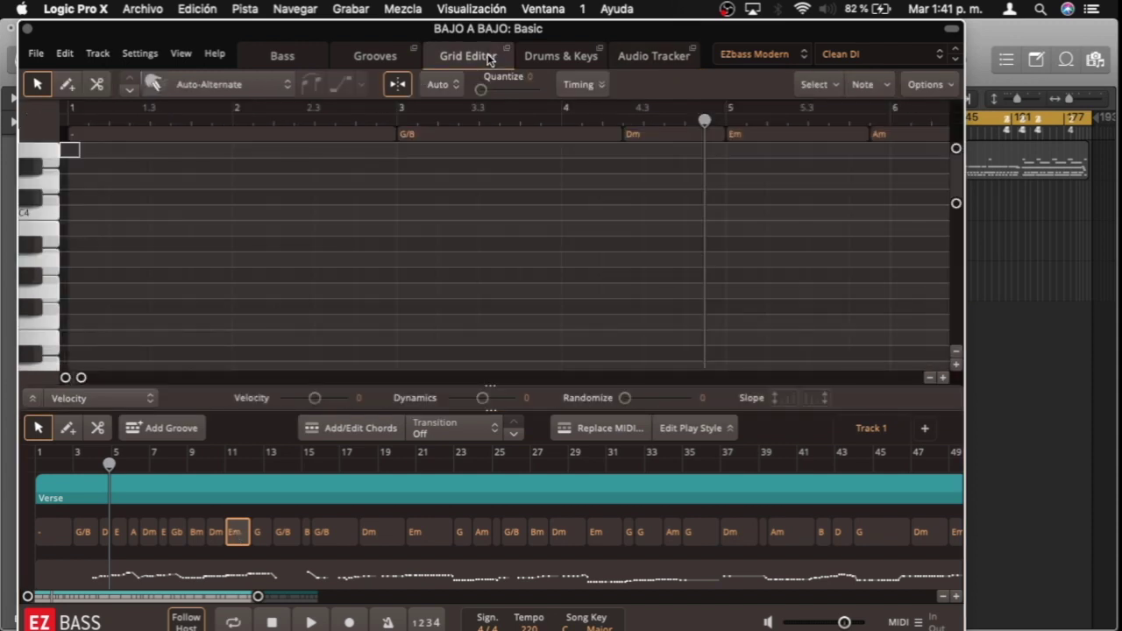
scroll(454, 200, "down", 10)
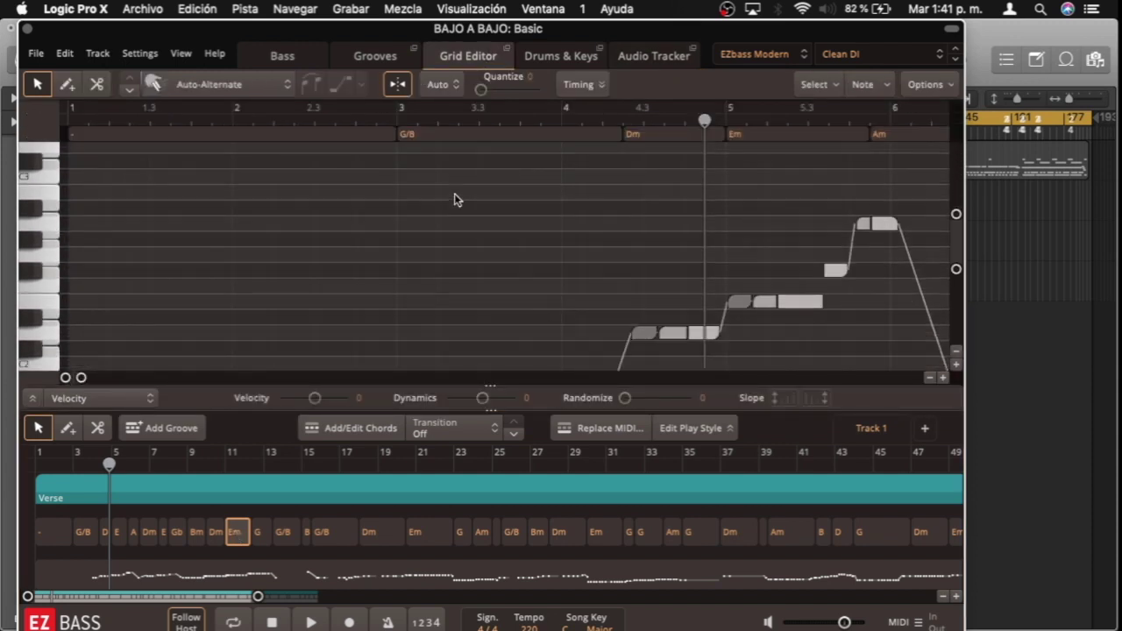
double_click(408, 121)
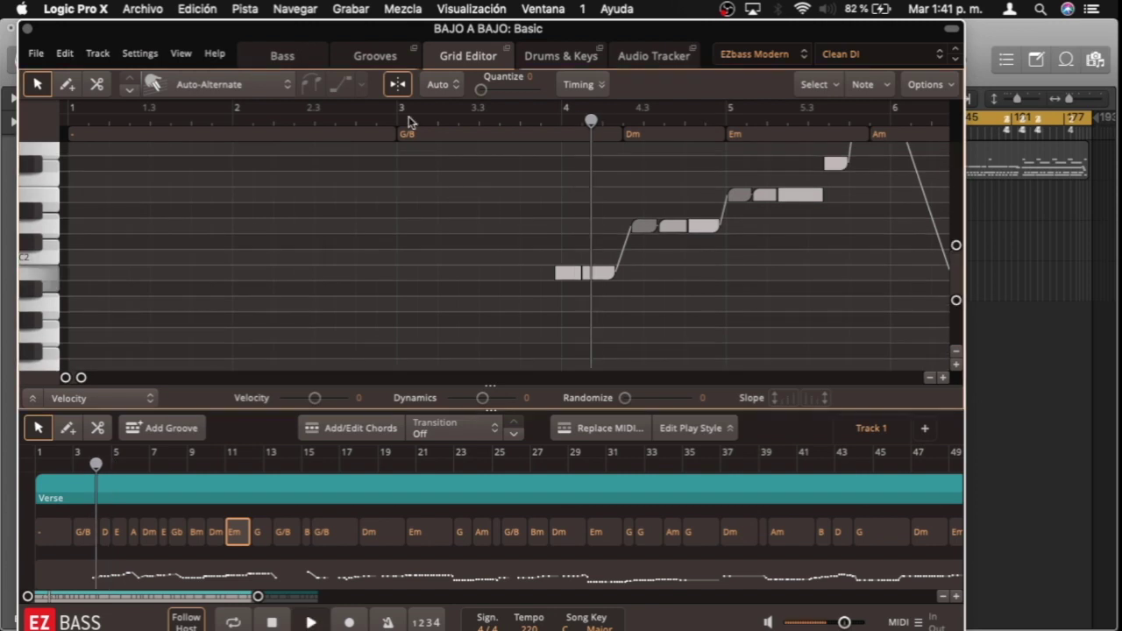
scroll(534, 195, "right", 10)
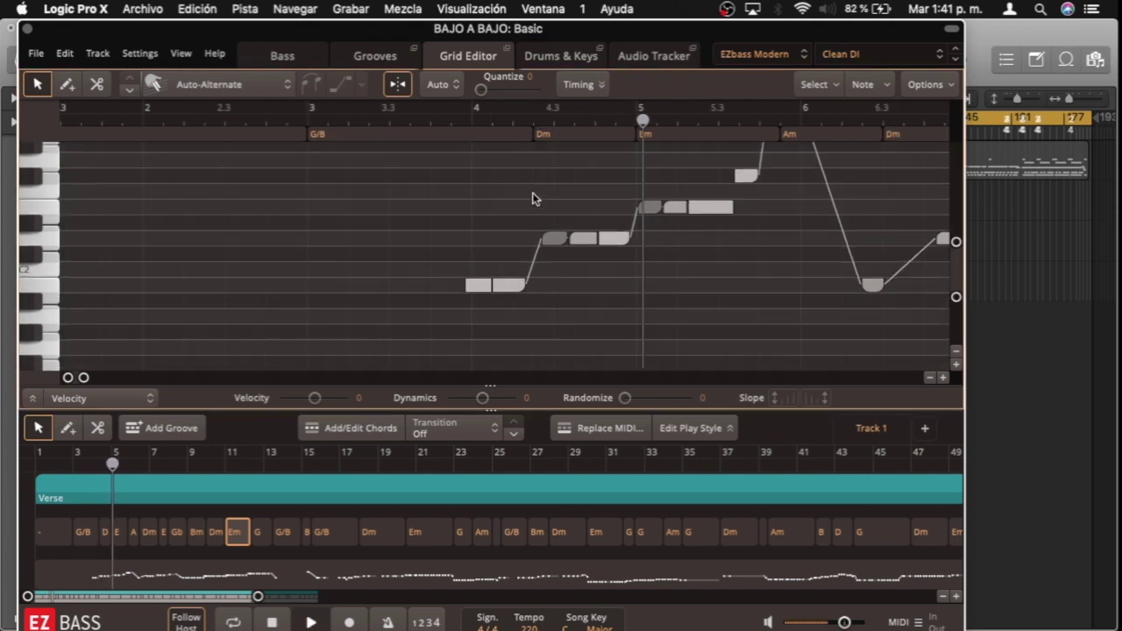
key("space")
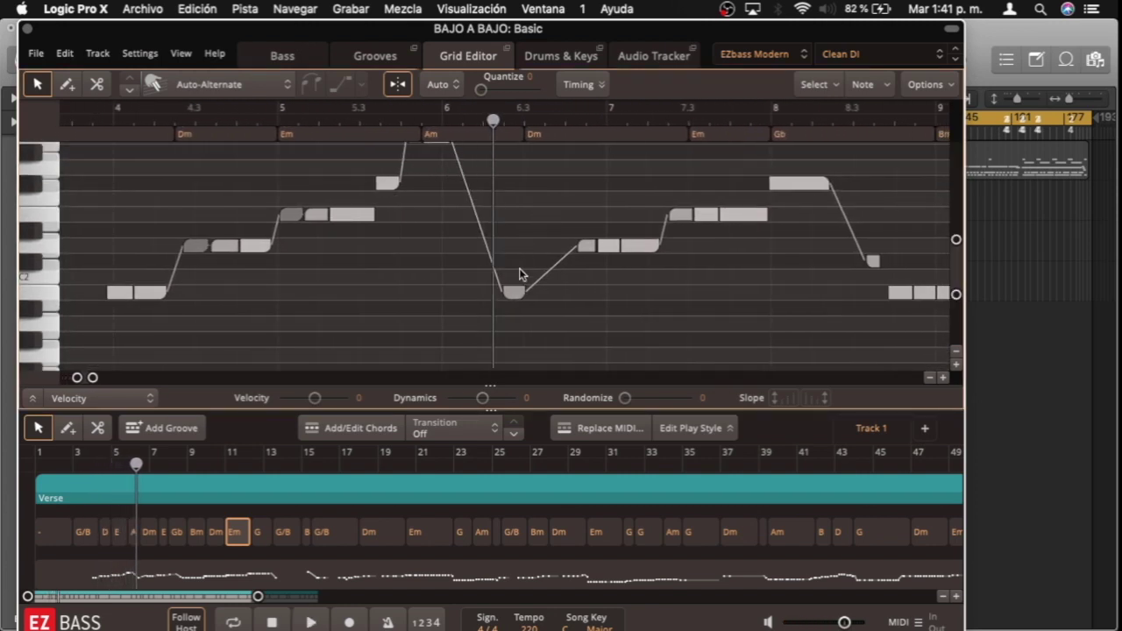
- Select the low slide note after bar 6 and review the surrounding slide notes between bars 4 and 10
left_click(515, 292)
scroll(515, 289, "right", 3)
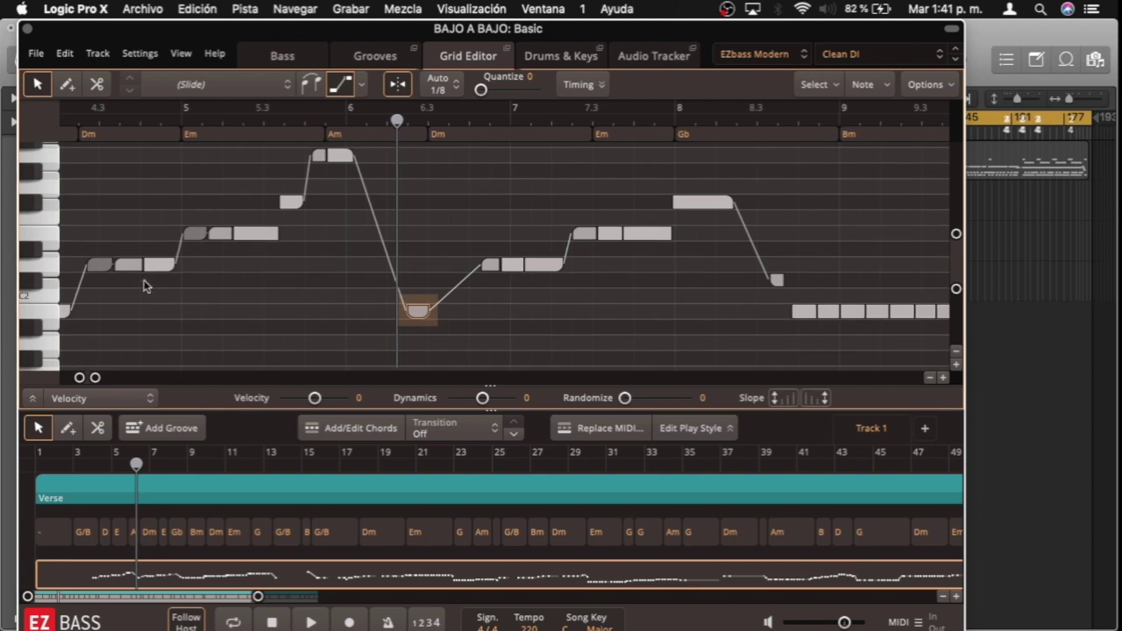
scroll(369, 280, "right", 3)
scroll(386, 283, "up", 1)
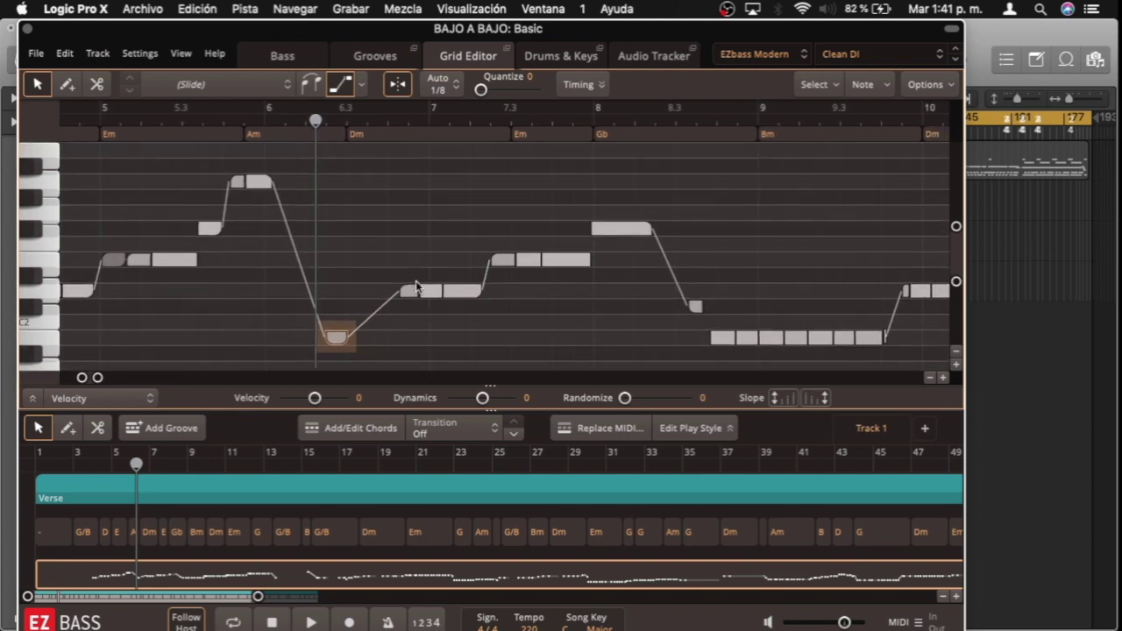
scroll(417, 287, "right", 2)
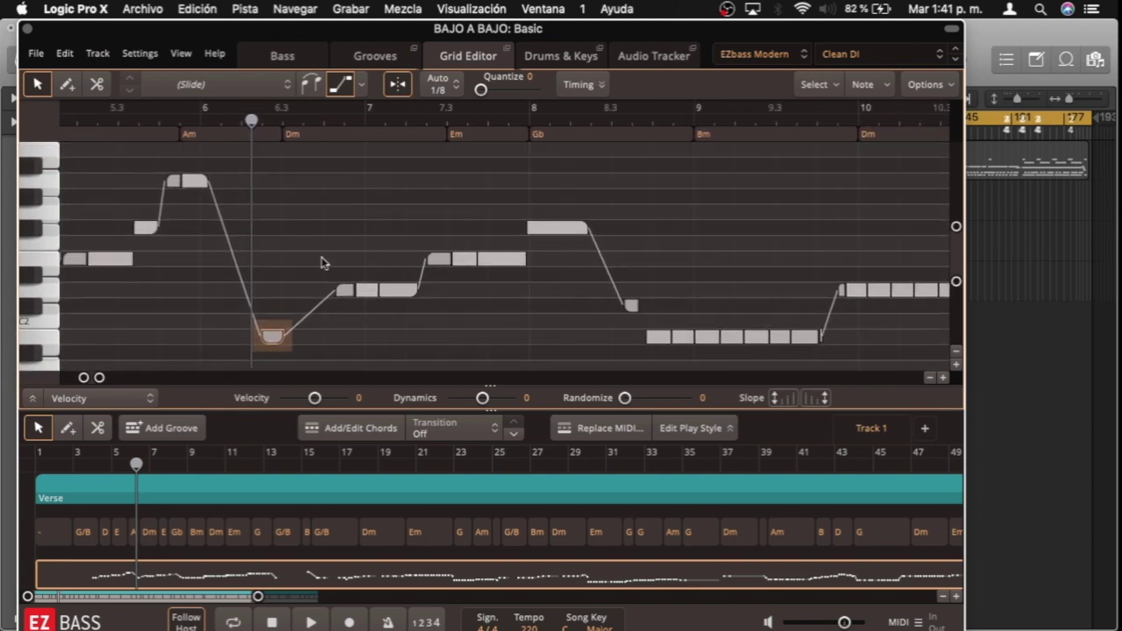
scroll(434, 236, "left", 7)
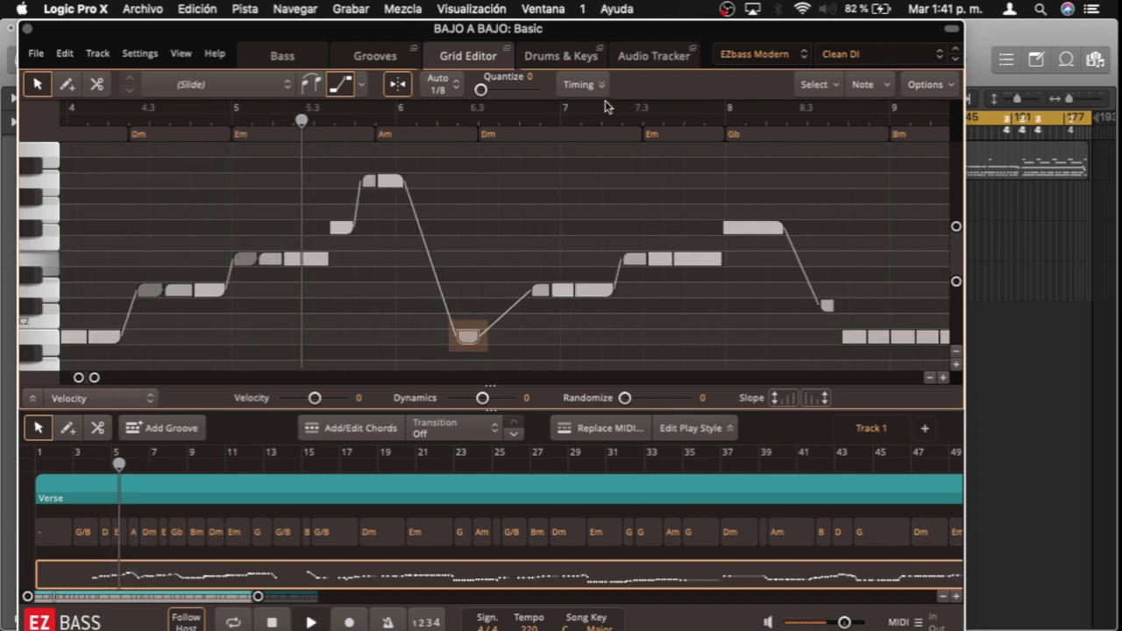
- Select the long slide note at bar 8 in the Audio Tracker, and play the line in the Grid Editor through bar 13
left_click(641, 58)
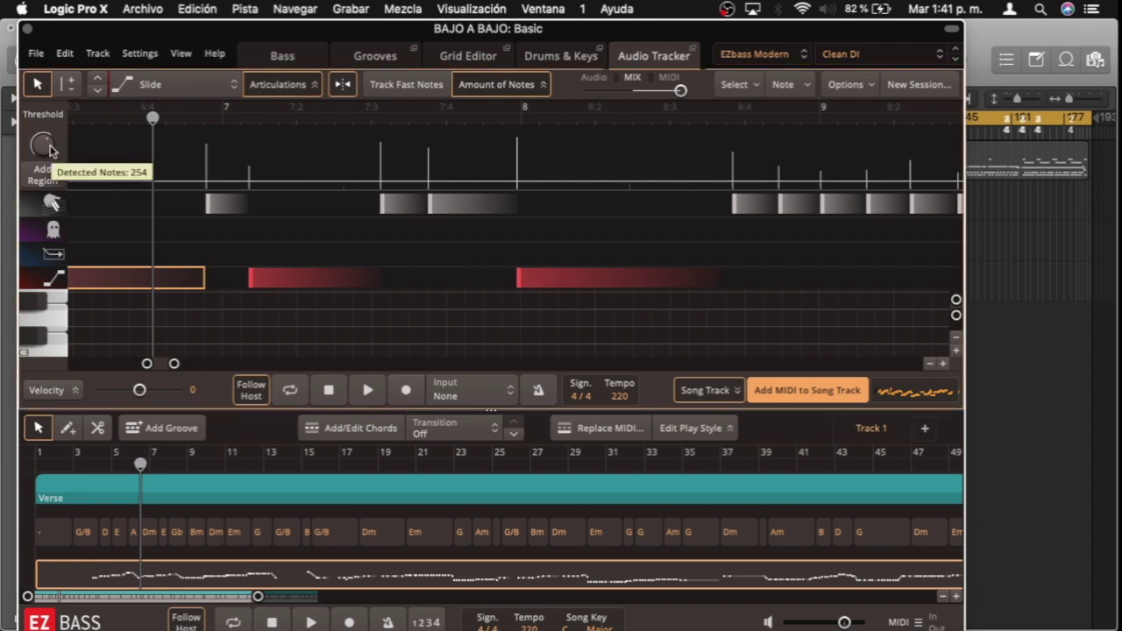
scroll(457, 312, "down", 4)
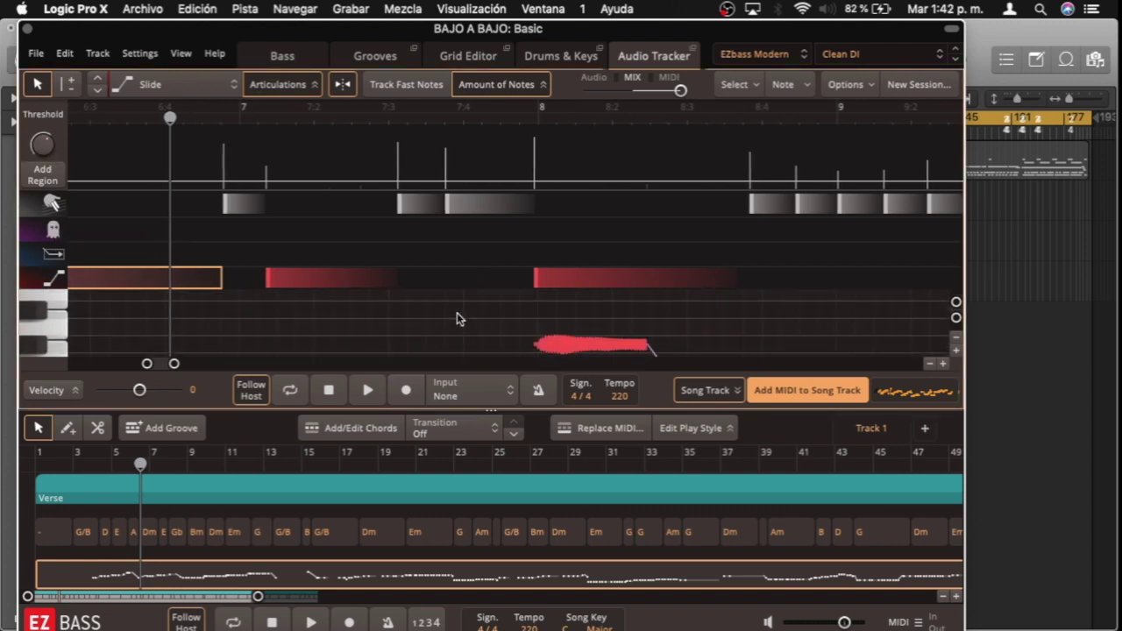
left_click(568, 322)
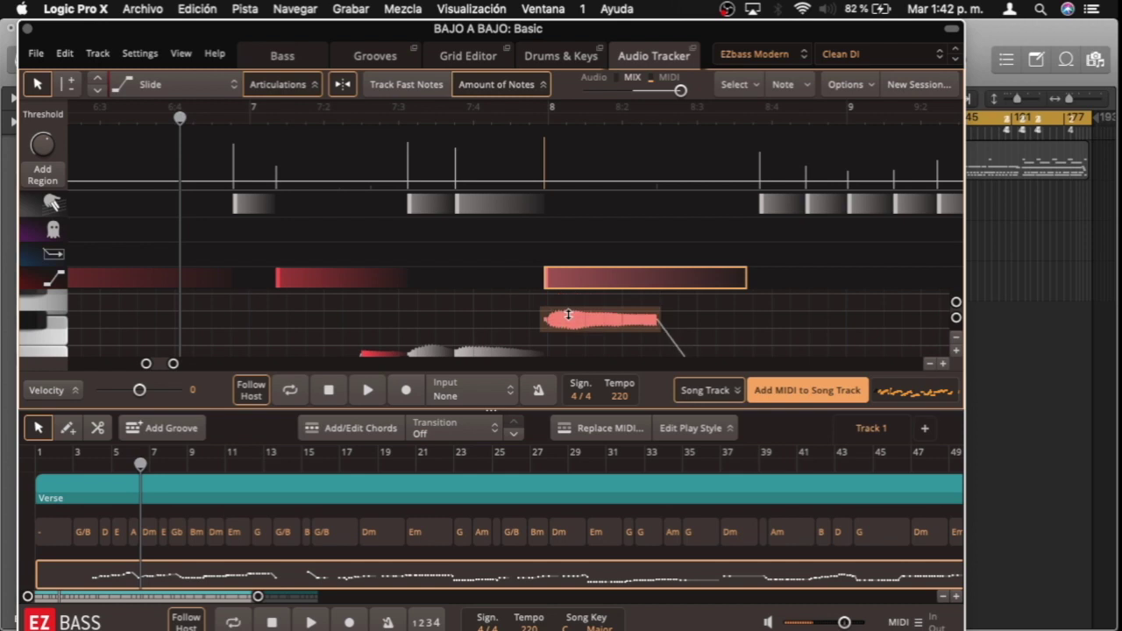
left_click(467, 56)
key("space")
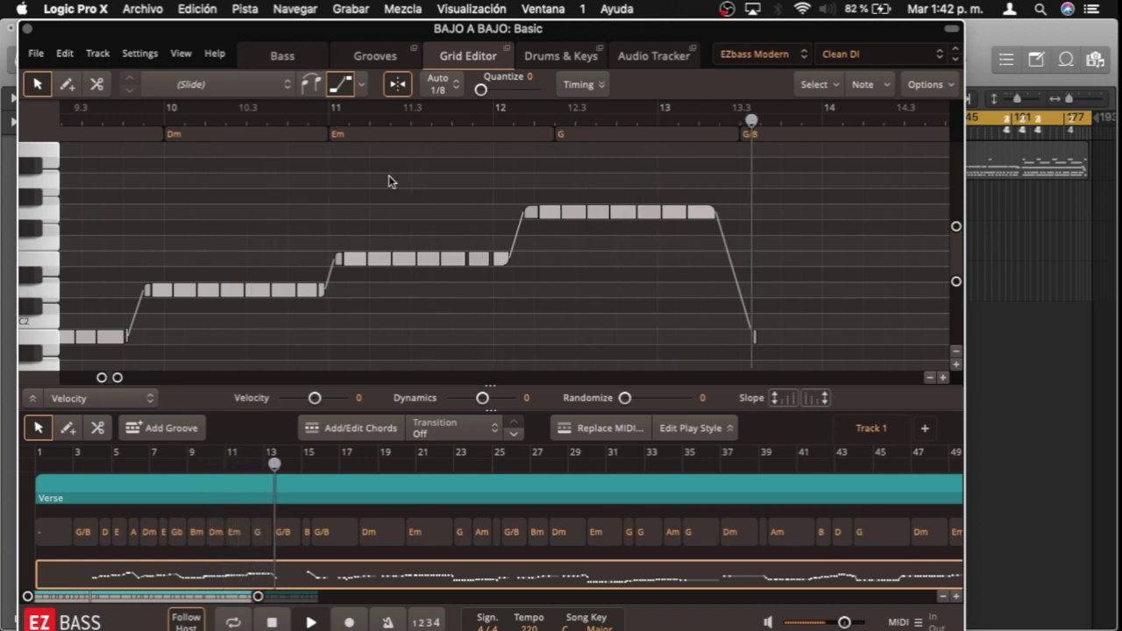
- Close the BAJO A BAJO instrument window and open EZbass on the BAJO GUITARRA track
left_click(638, 58)
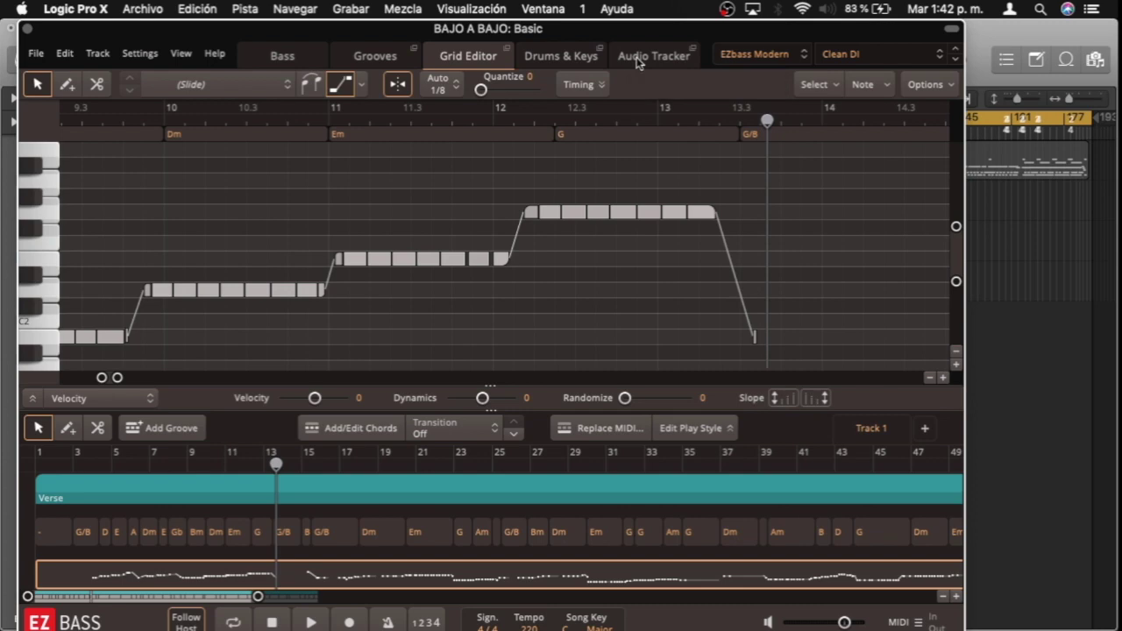
left_click(27, 30)
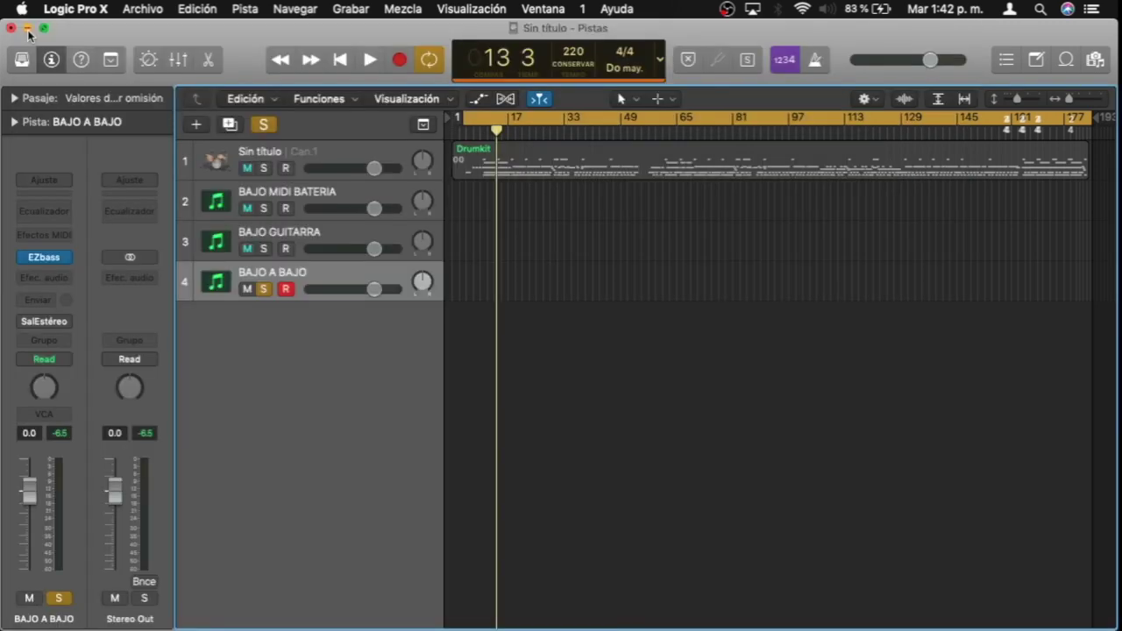
left_click(304, 203)
left_click(237, 230)
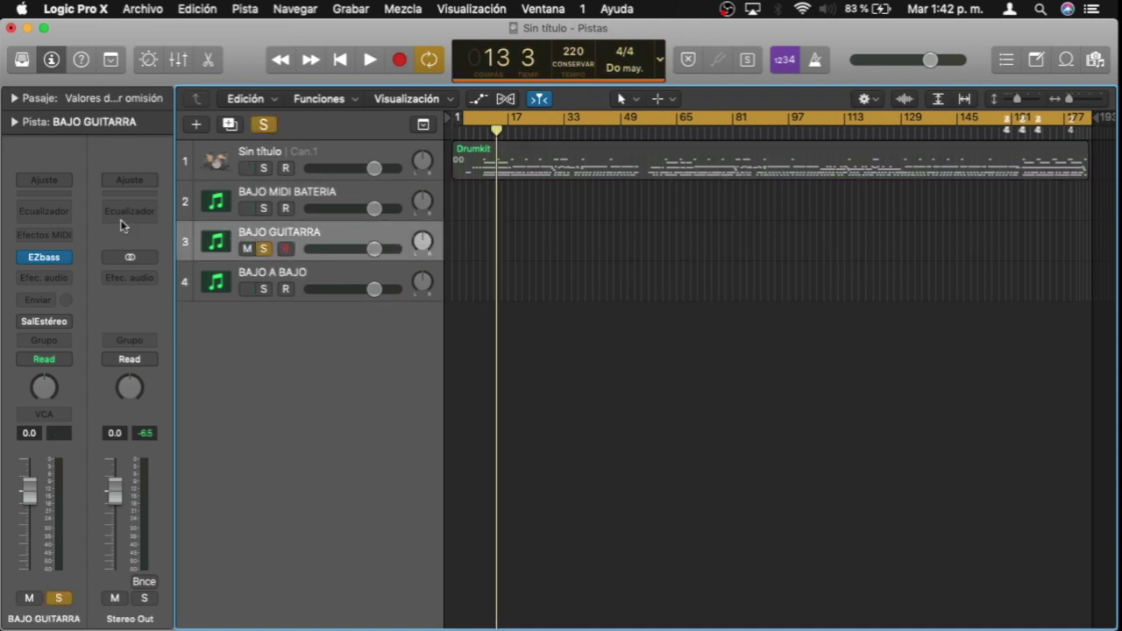
left_click(43, 258)
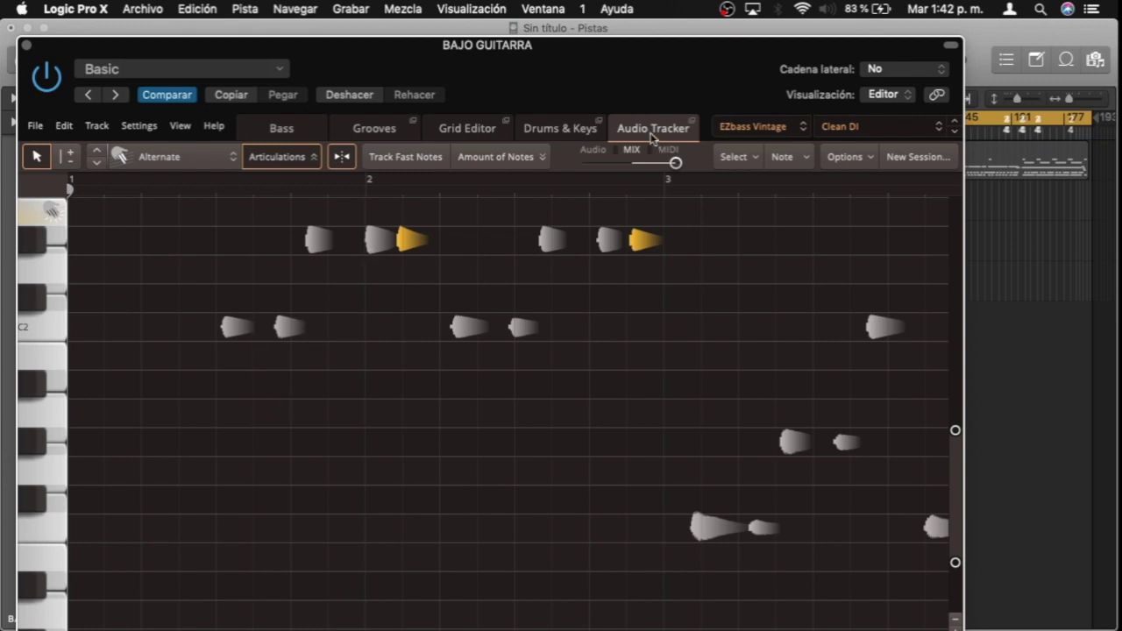
- Collapse the plug-in window's header and play the tracked guitar line, shifting the blend from source audio fully to MIDI
scroll(491, 351, "down", 3)
scroll(491, 351, "up", 3)
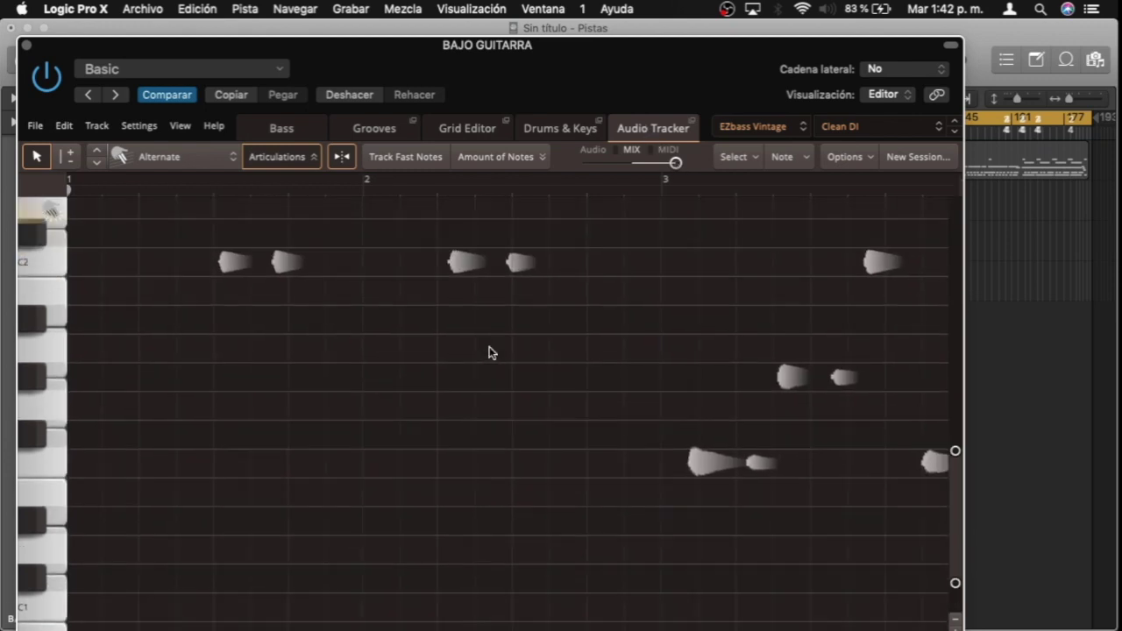
left_click(950, 44)
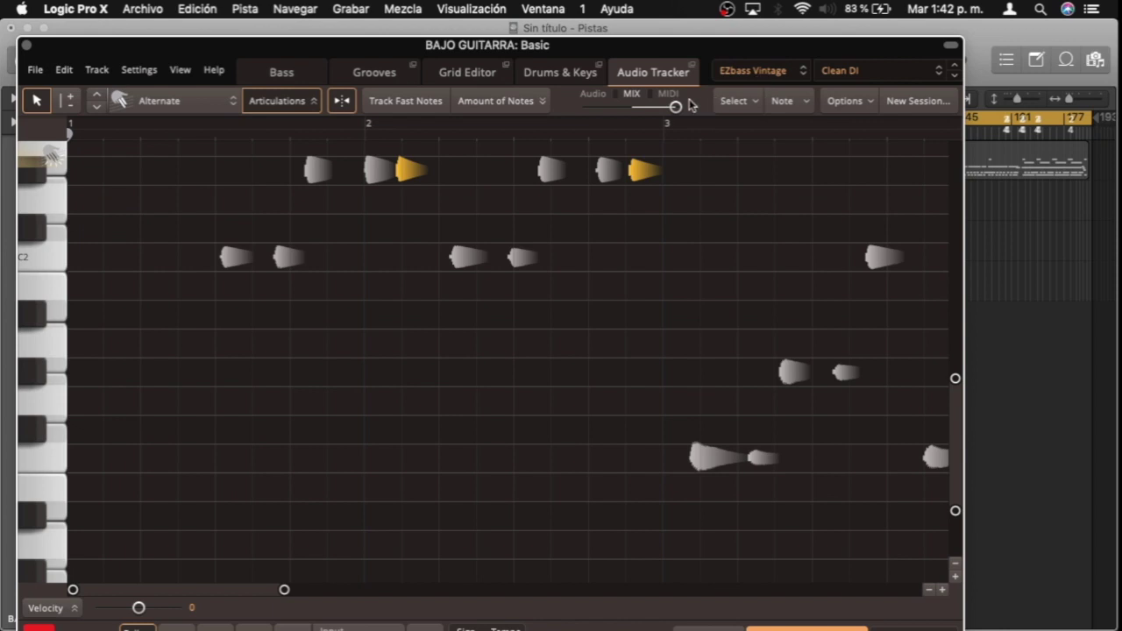
key("space")
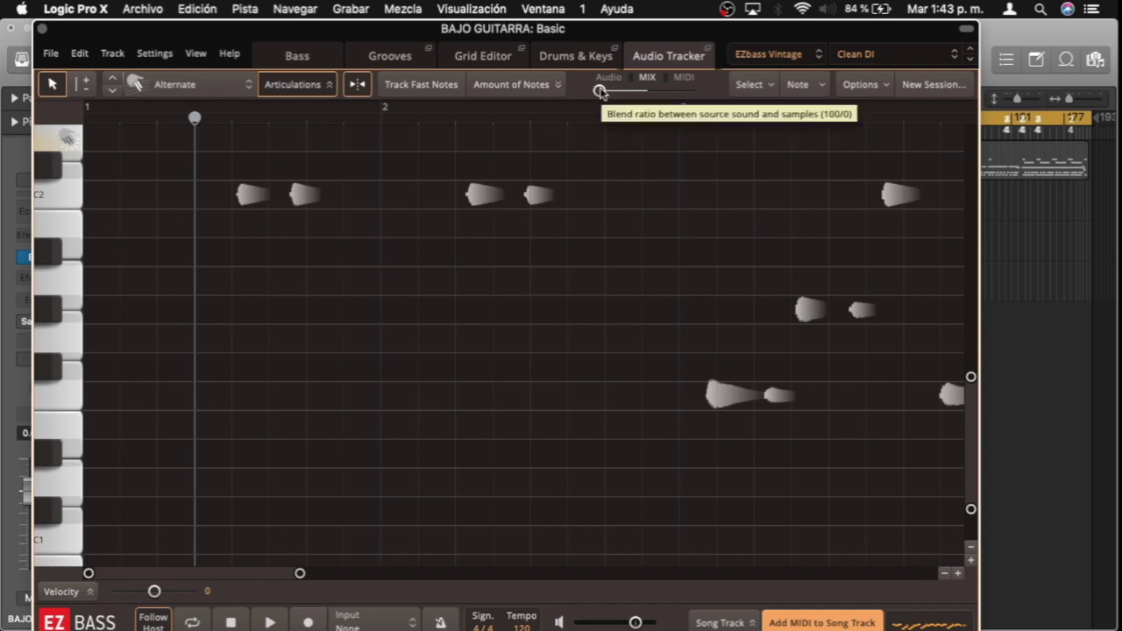
left_click_drag(600, 91, 695, 90)
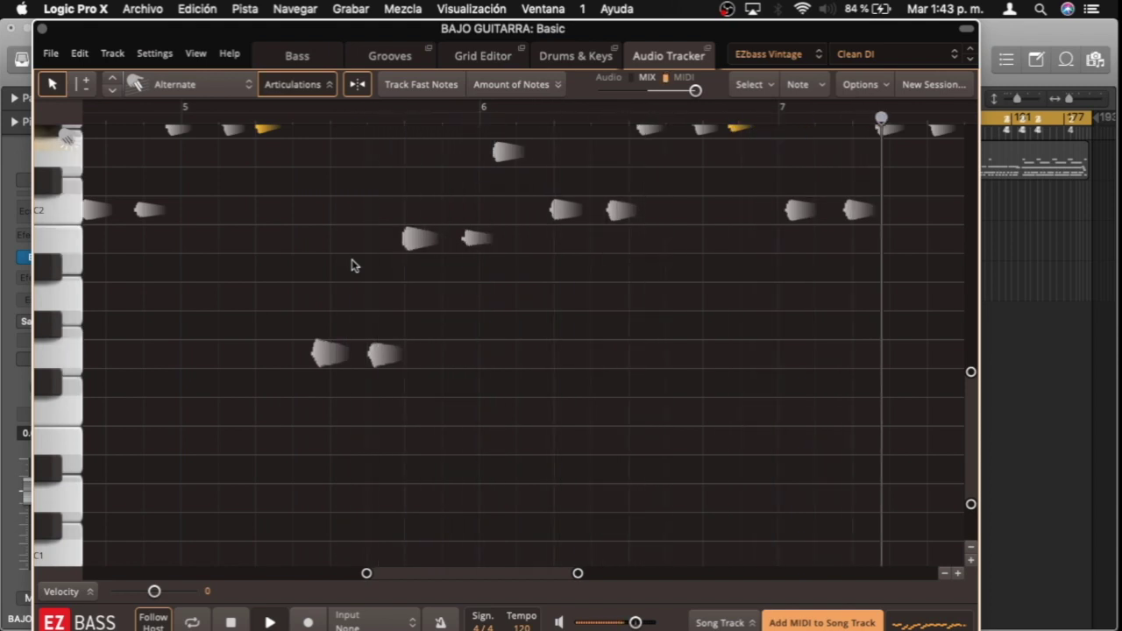
- Load the Combo Pick preset for the EZbass Vintage bass
left_click(303, 51)
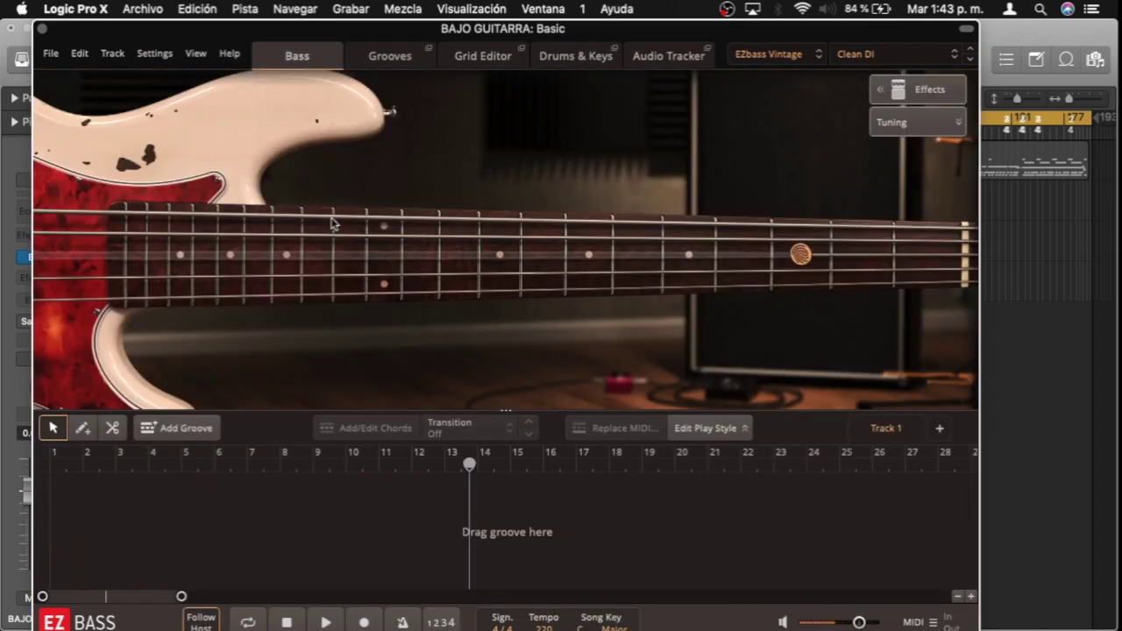
left_click(766, 58)
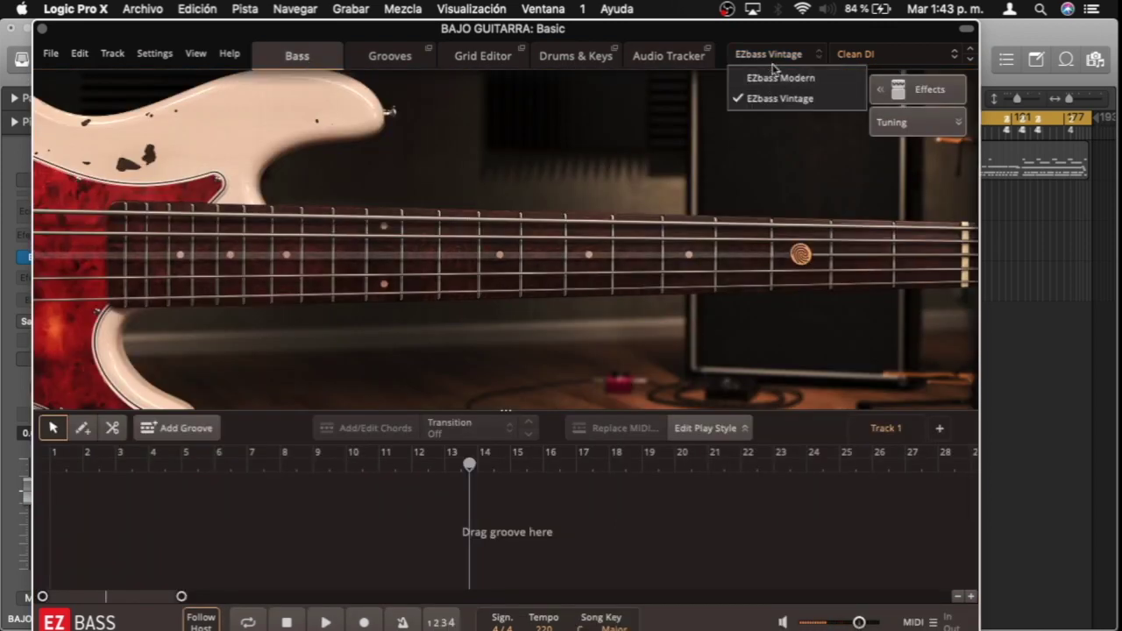
left_click(853, 55)
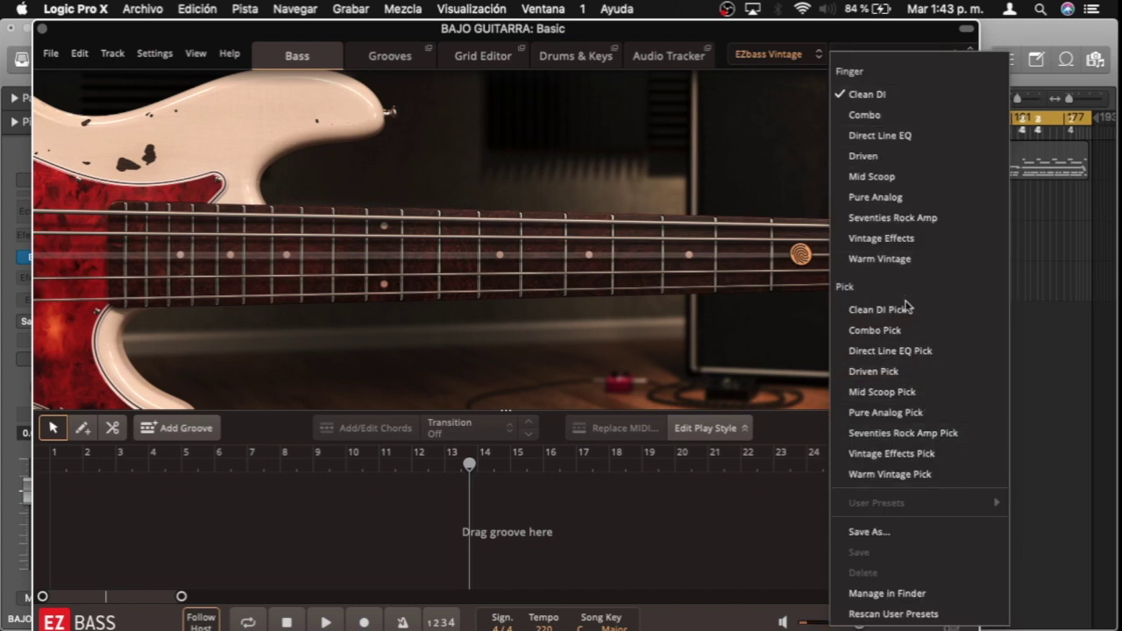
left_click(903, 332)
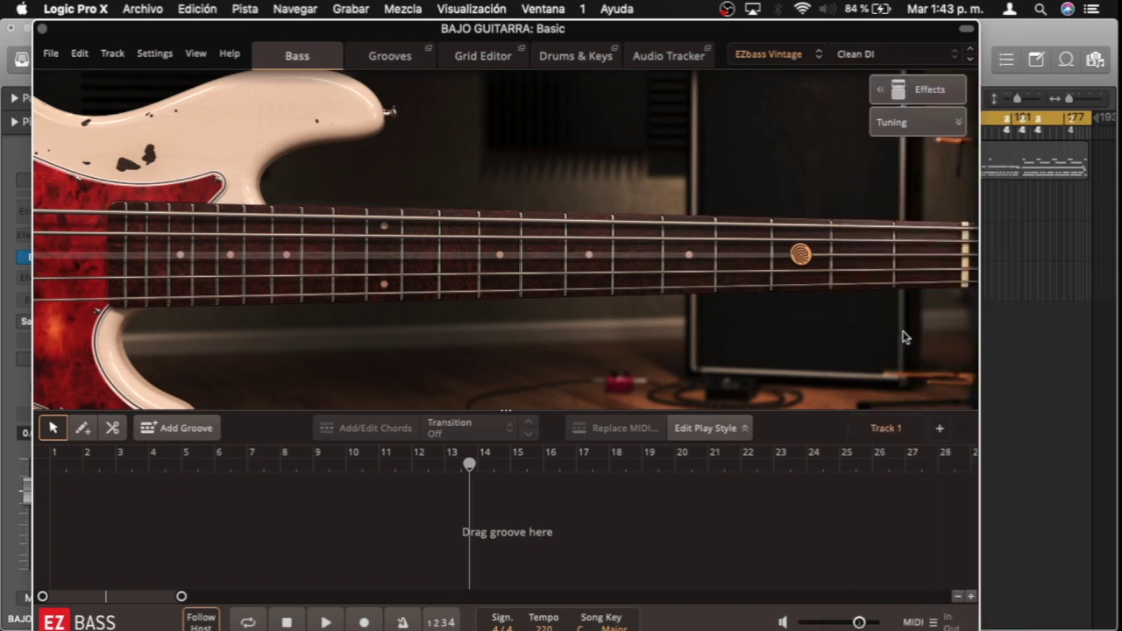
- Return to the Audio Tracker and replay the tracked guitar line from the start with the new preset
left_click(669, 55)
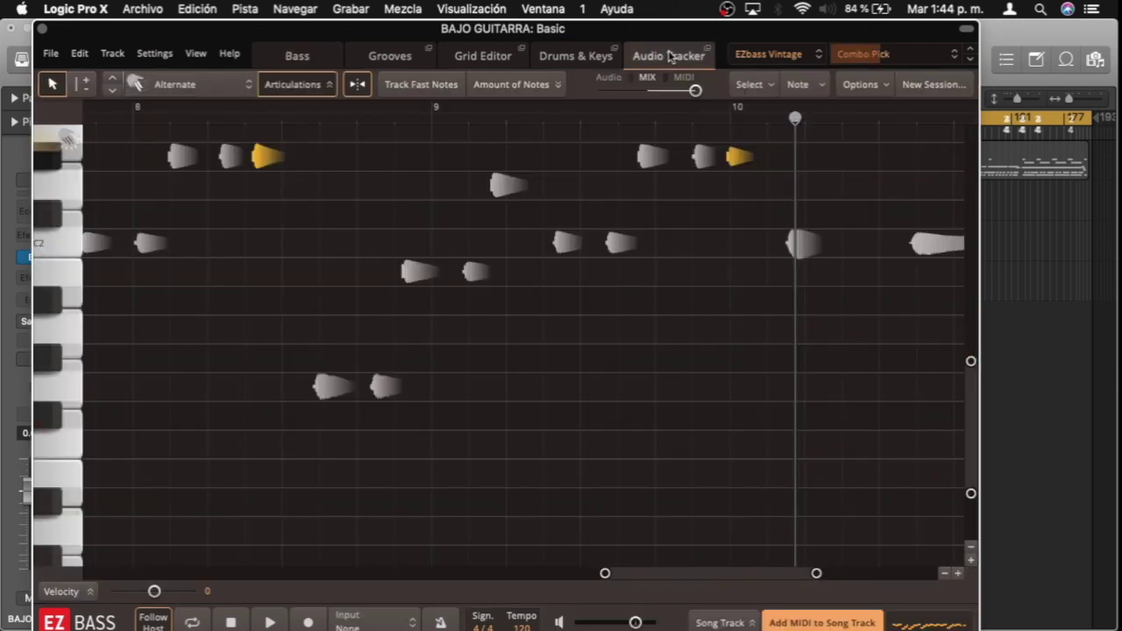
left_click(230, 623)
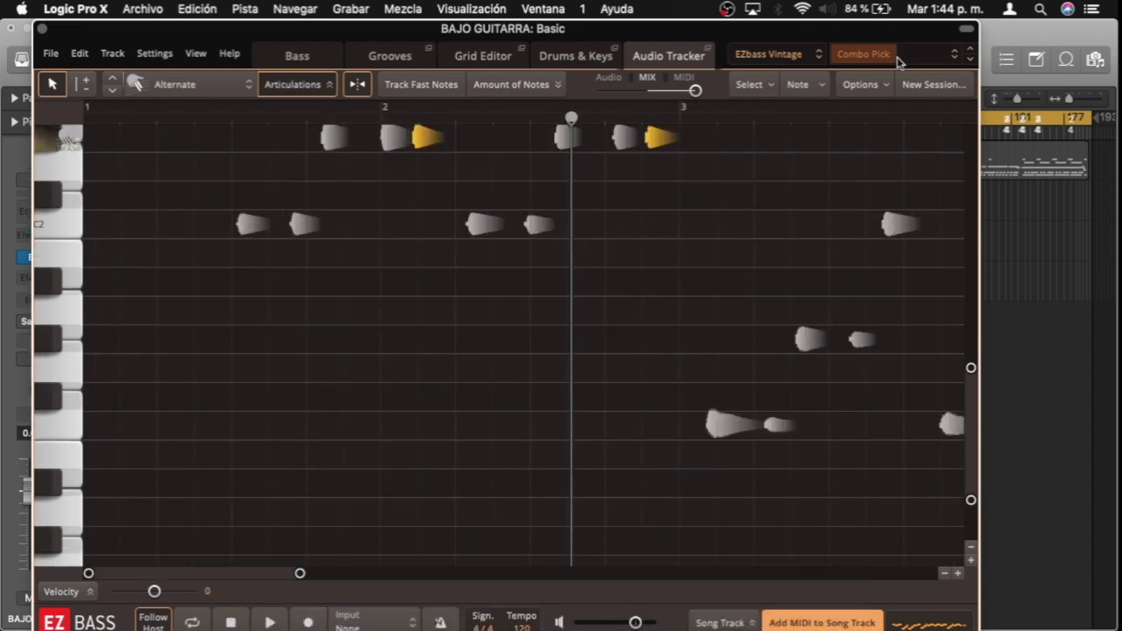
scroll(164, 122, "up", 2)
left_click(146, 123)
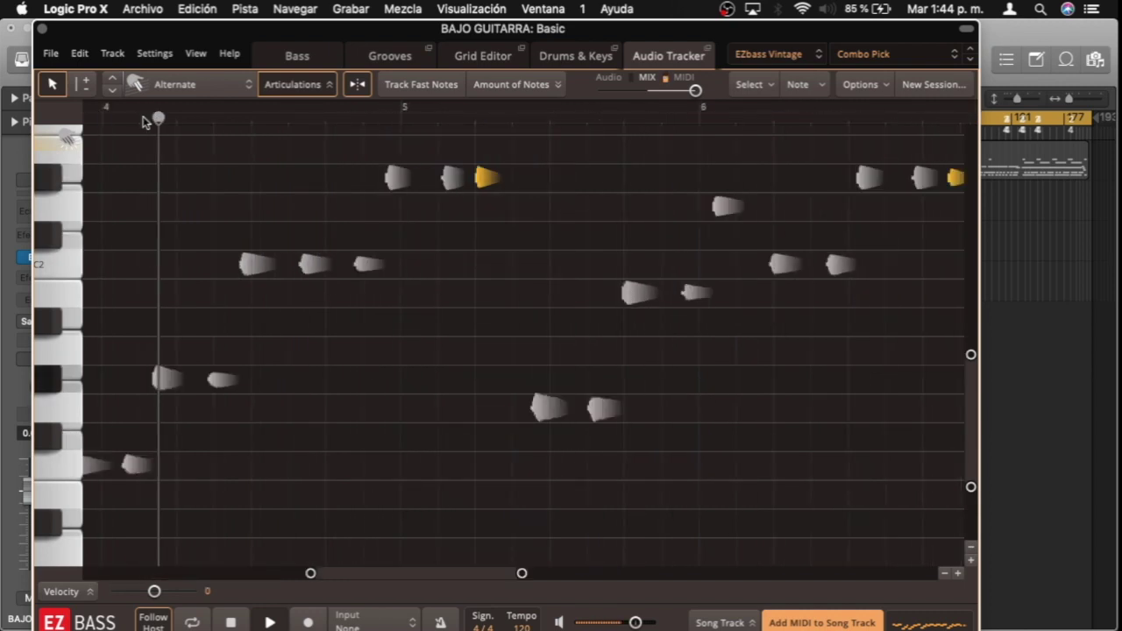
- Expand the articulation lanes and show the regions and note threshold view above the tracked guitar notes
scroll(272, 158, "up", 1)
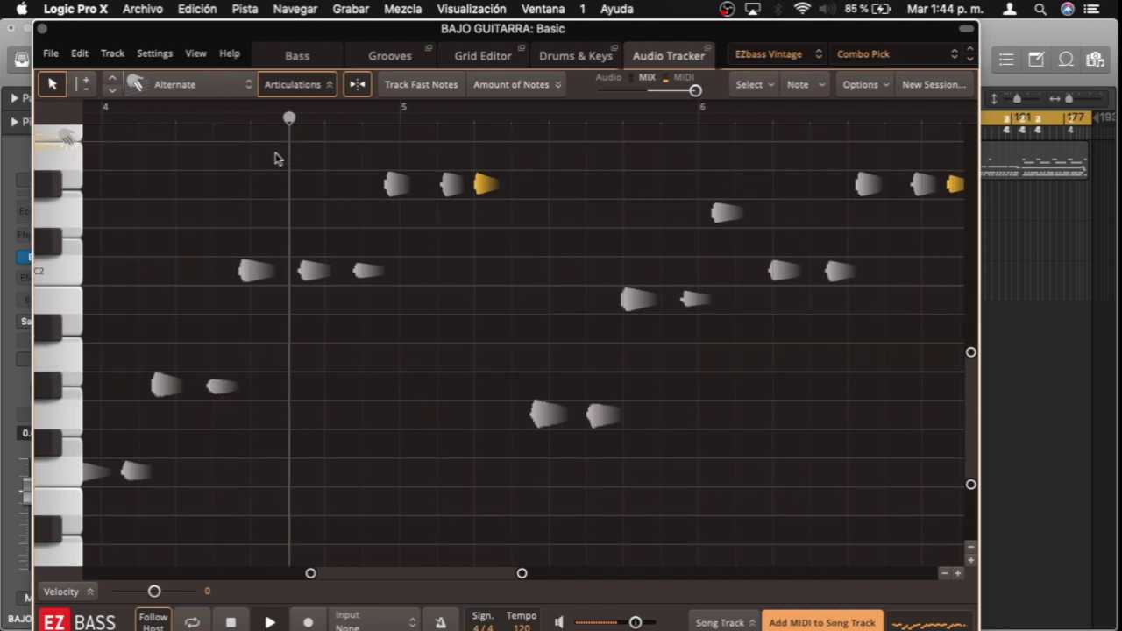
left_click(312, 84)
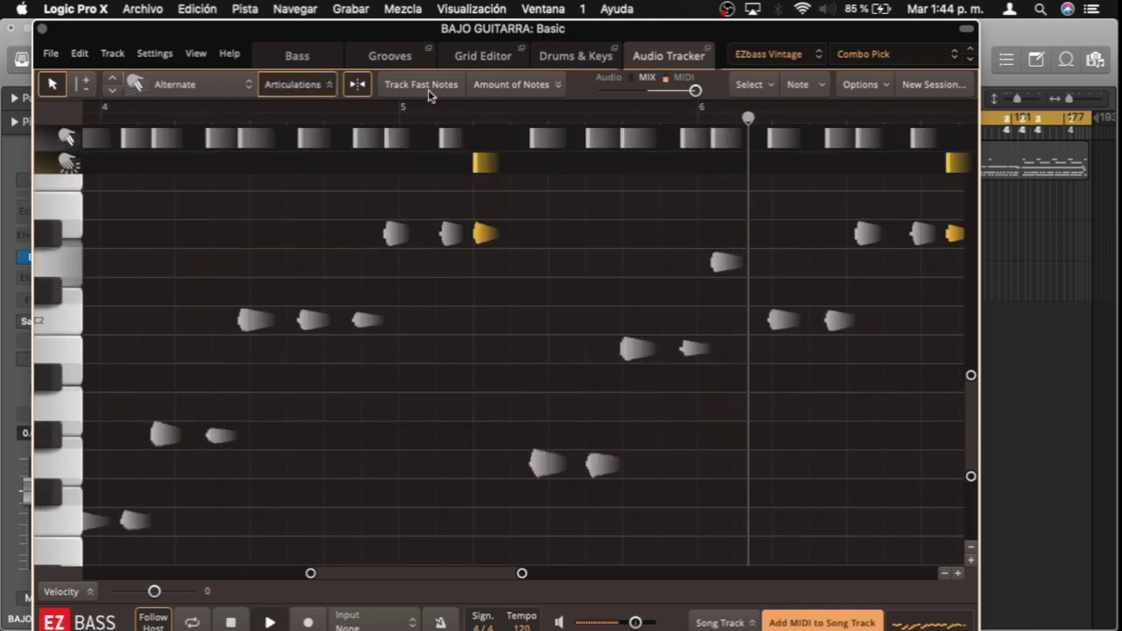
left_click(474, 87)
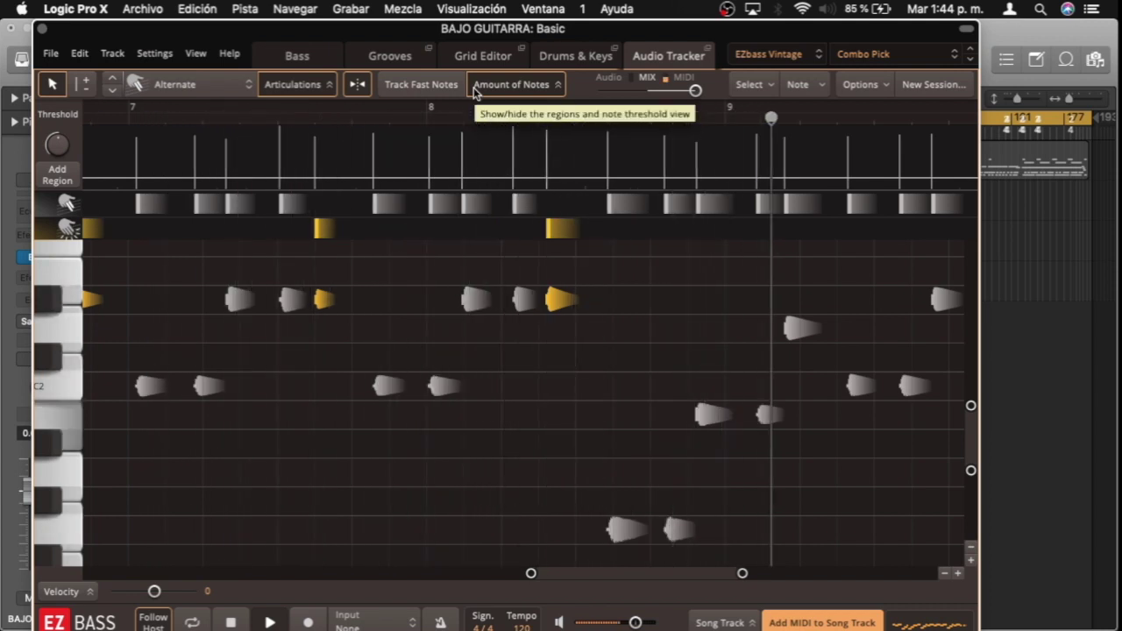
- Compare the original guitar audio with the bass samples during playback, ending with the blend fully on MIDI
left_click_drag(689, 93, 621, 94)
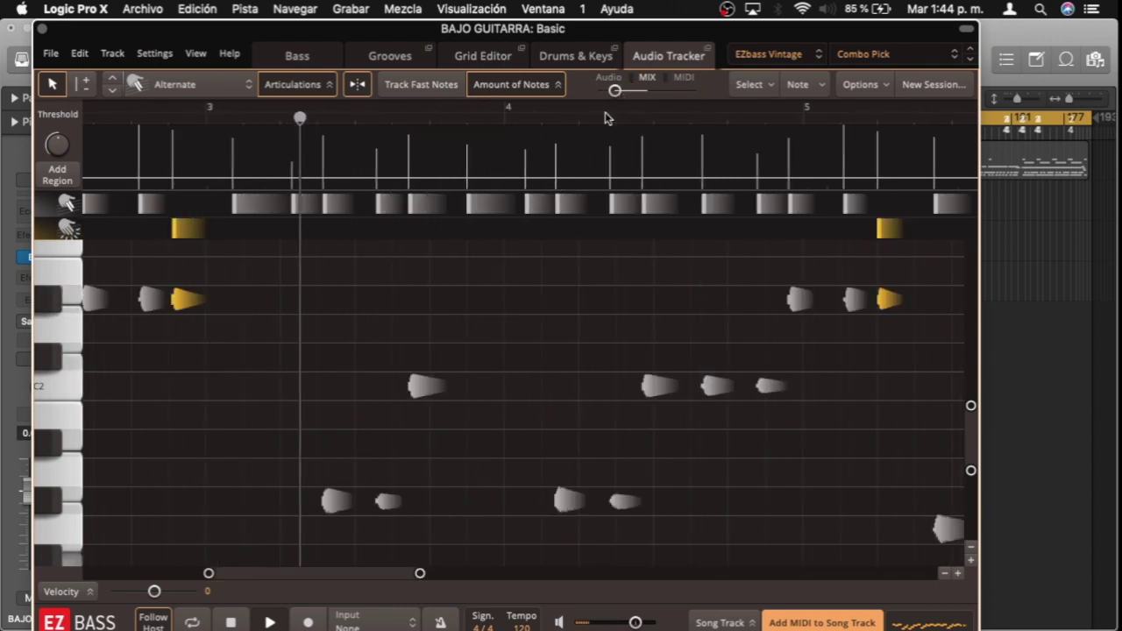
left_click_drag(615, 92, 581, 96)
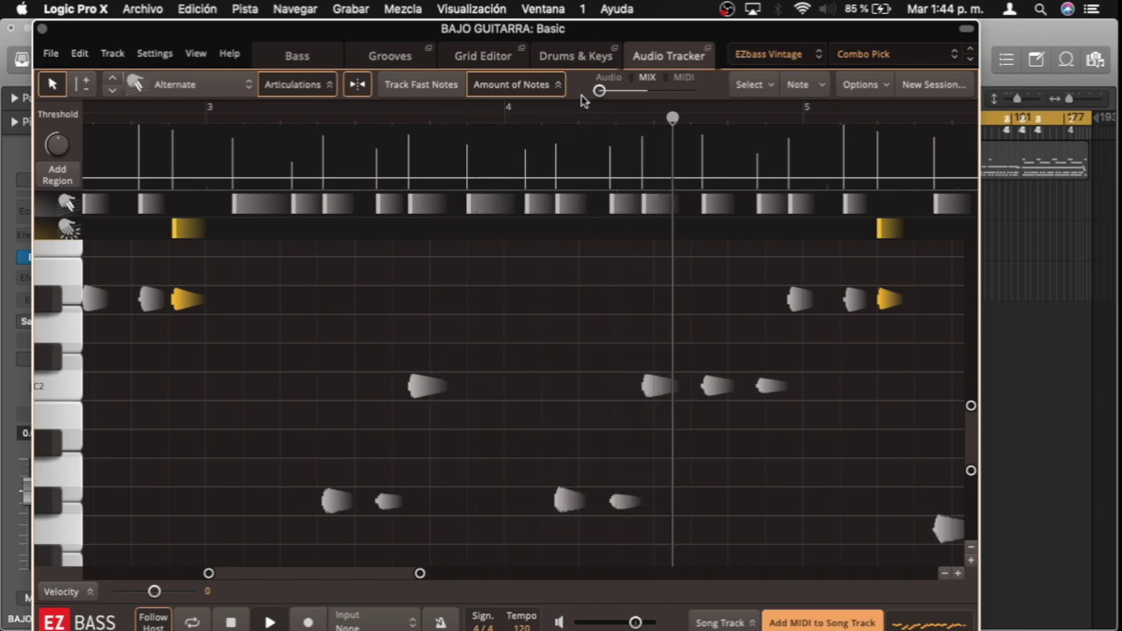
left_click_drag(599, 91, 697, 91)
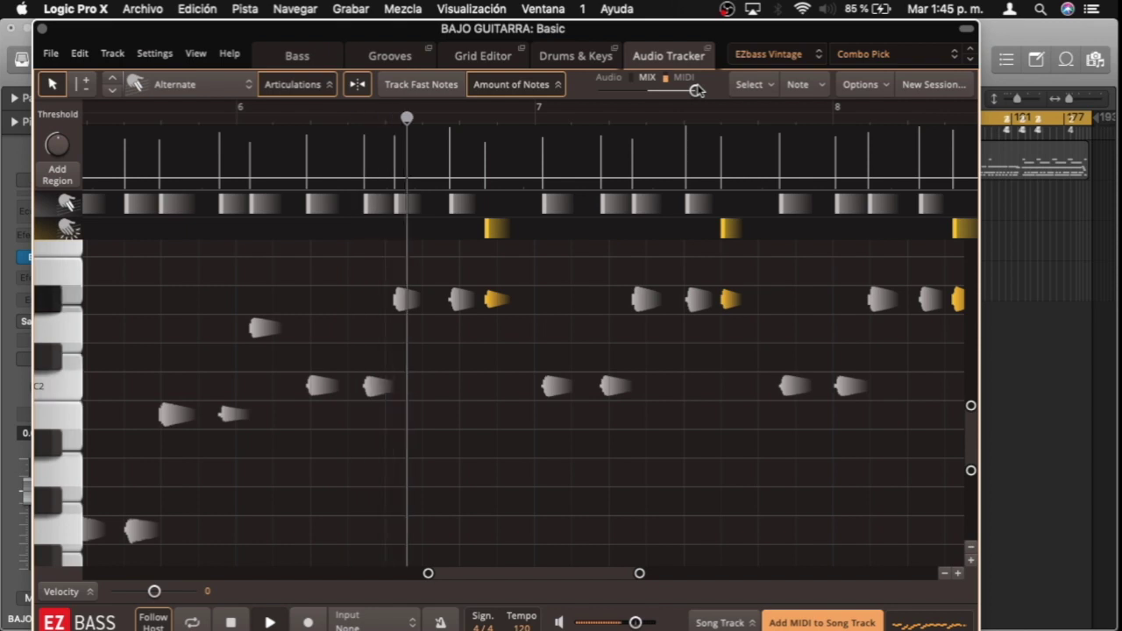